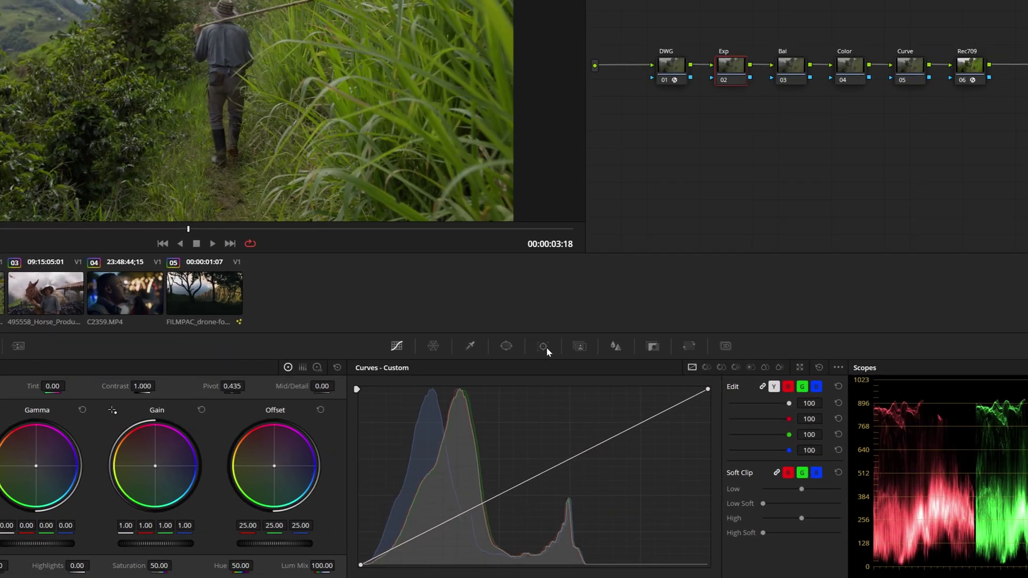
# Stabilize clip 01 of the man on the plantation path and play it back to check the motion.
pyautogui.click(536, 399)
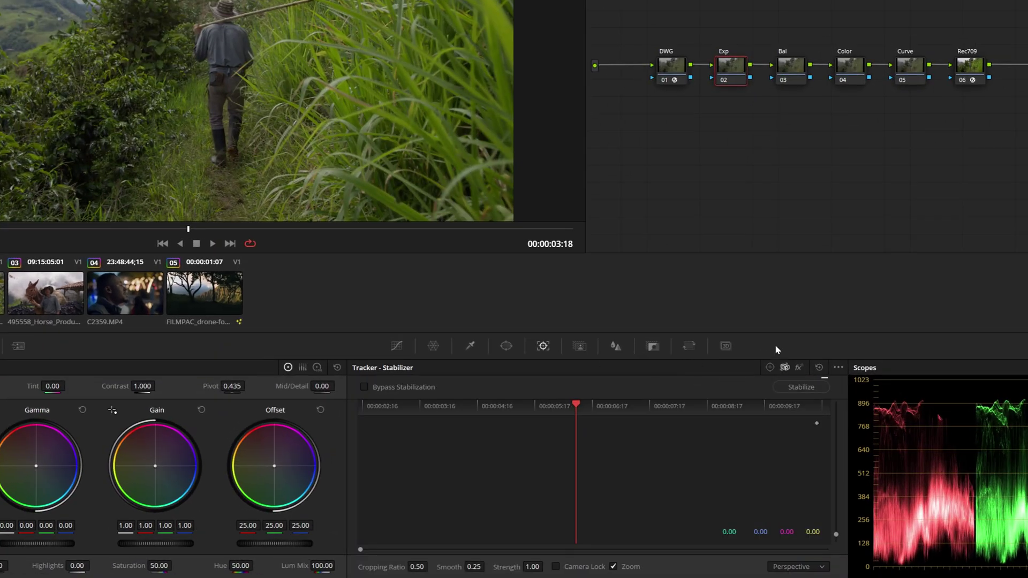
pyautogui.click(802, 390)
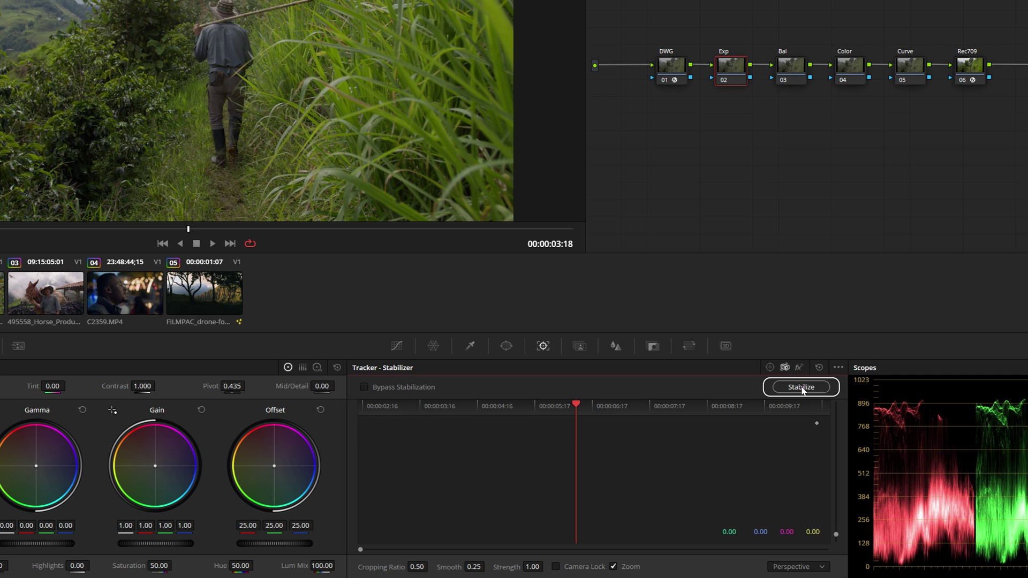
pyautogui.press('space')
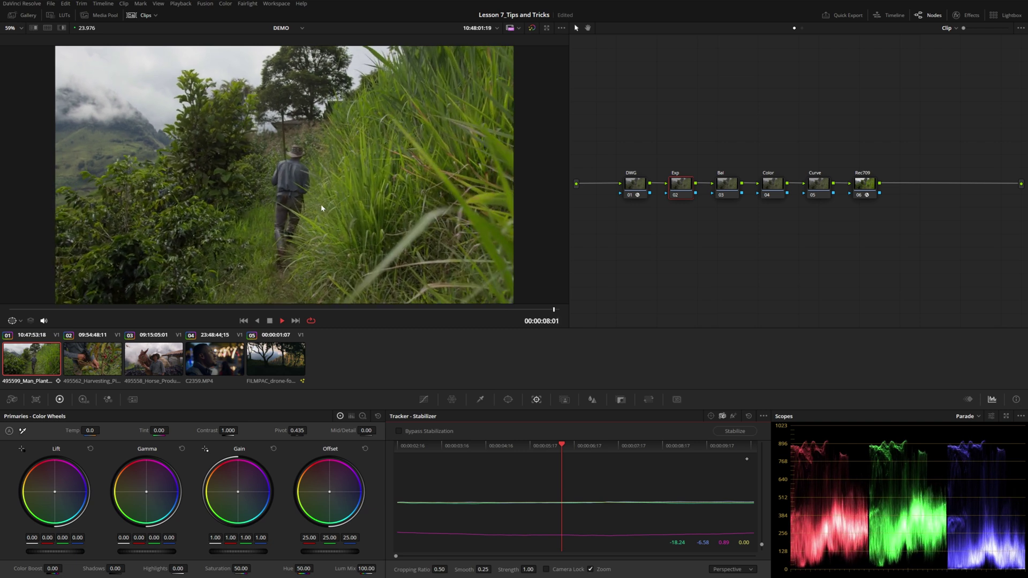
# Copy the grade from the horse clip (03) onto clip 01.
pyautogui.click(158, 360)
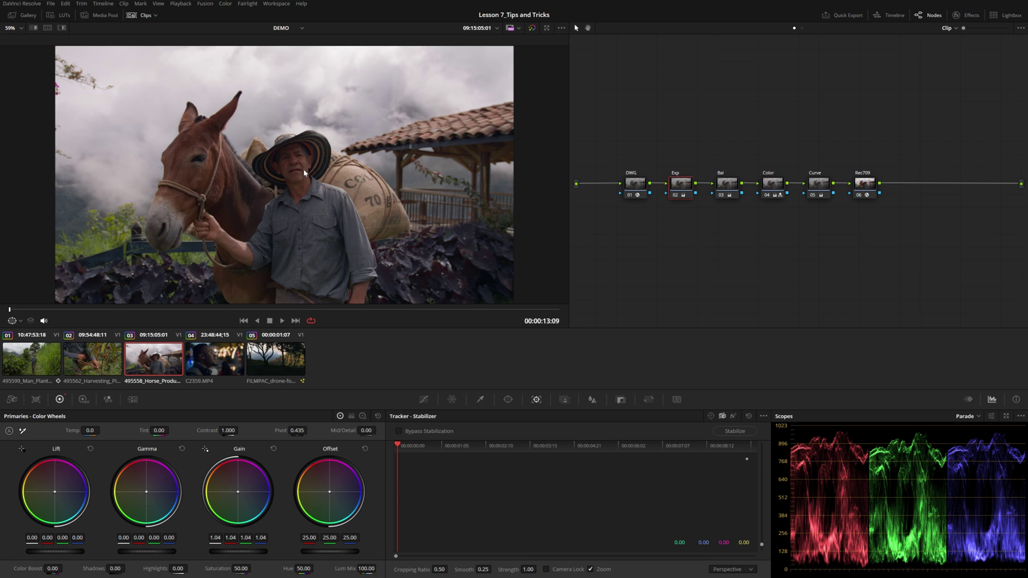
pyautogui.click(31, 359)
pyautogui.middleClick(142, 362)
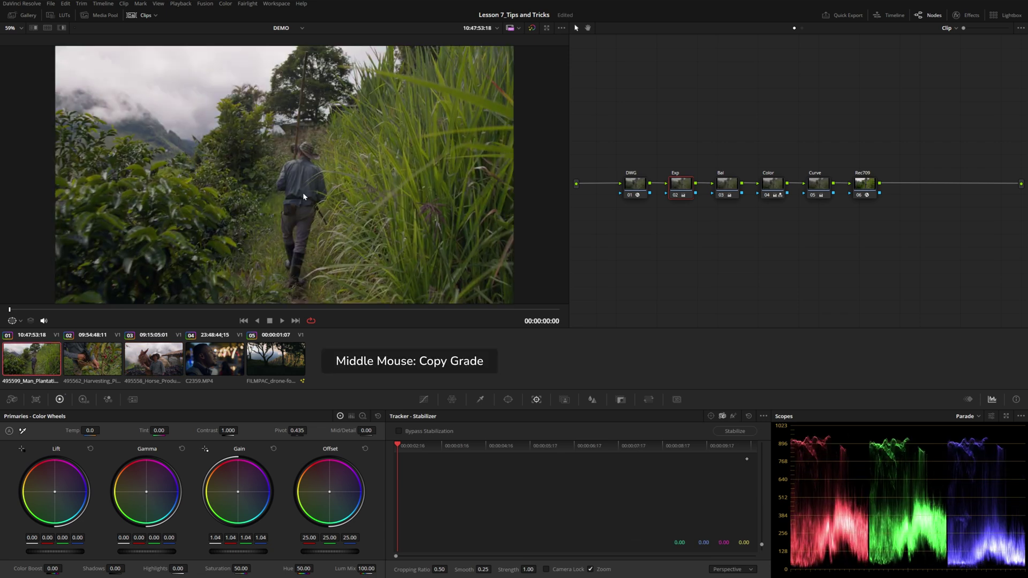
# Stabilize clip 01 and reset all of its grades and nodes.
pyautogui.click(736, 432)
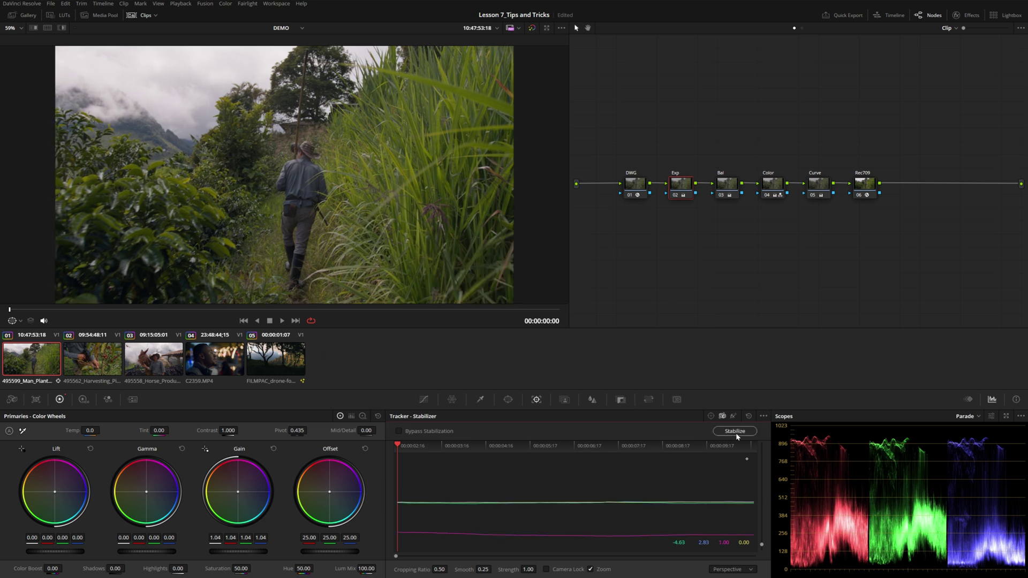
pyautogui.rightClick(621, 249)
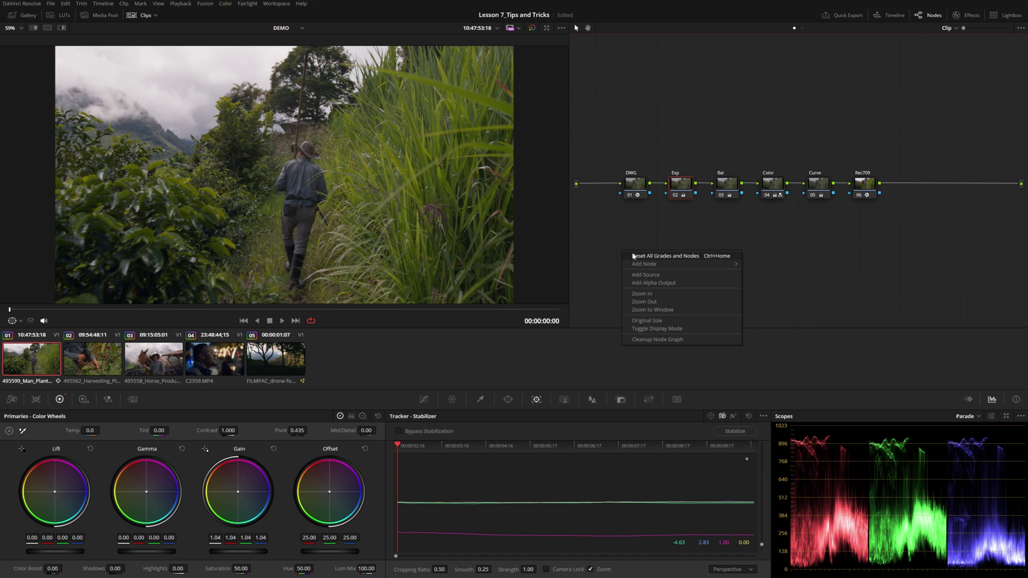
pyautogui.click(636, 257)
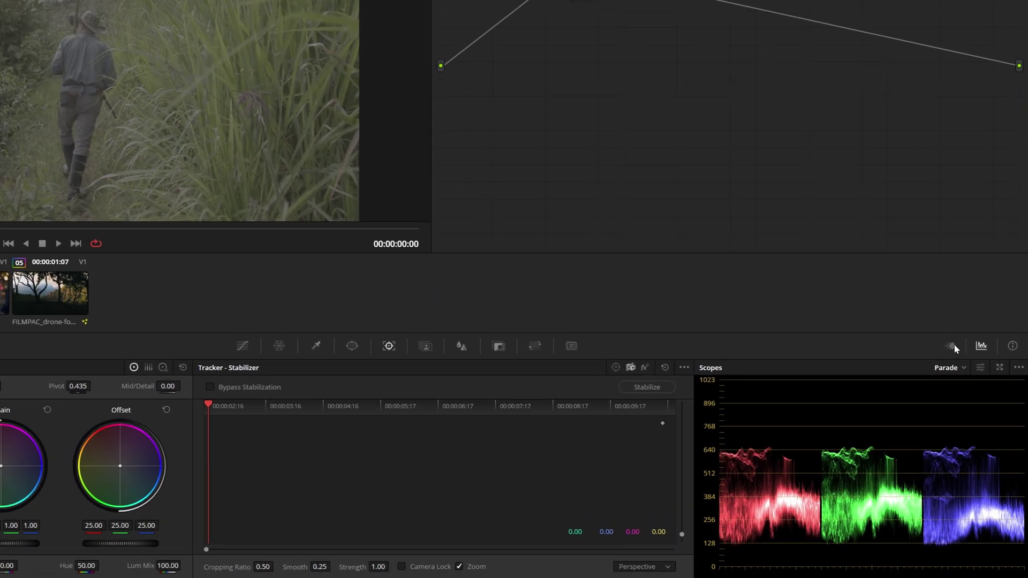
# Show the keyframes for clip 01 and set the keyframe mode to Color.
pyautogui.click(970, 400)
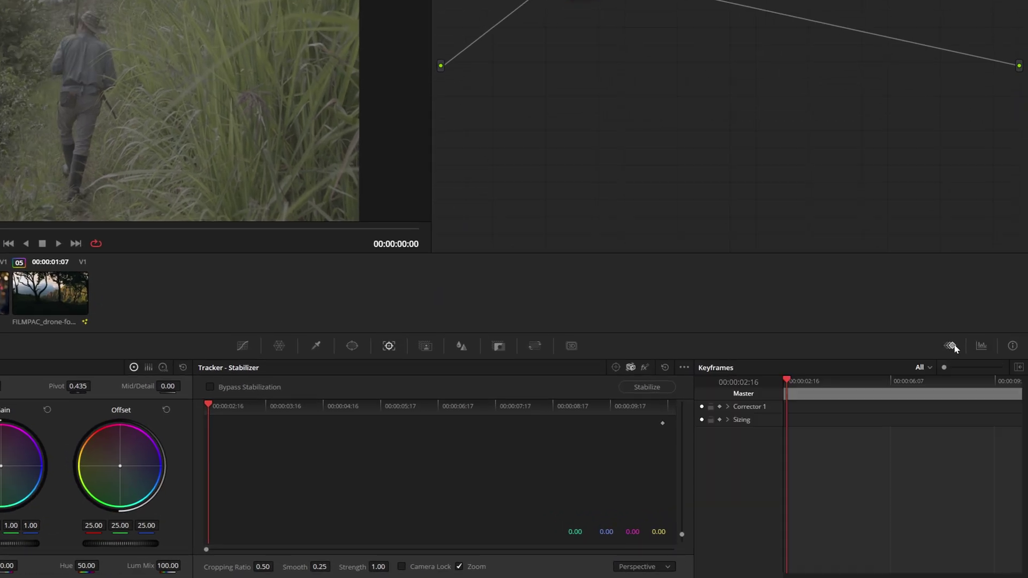
pyautogui.click(930, 368)
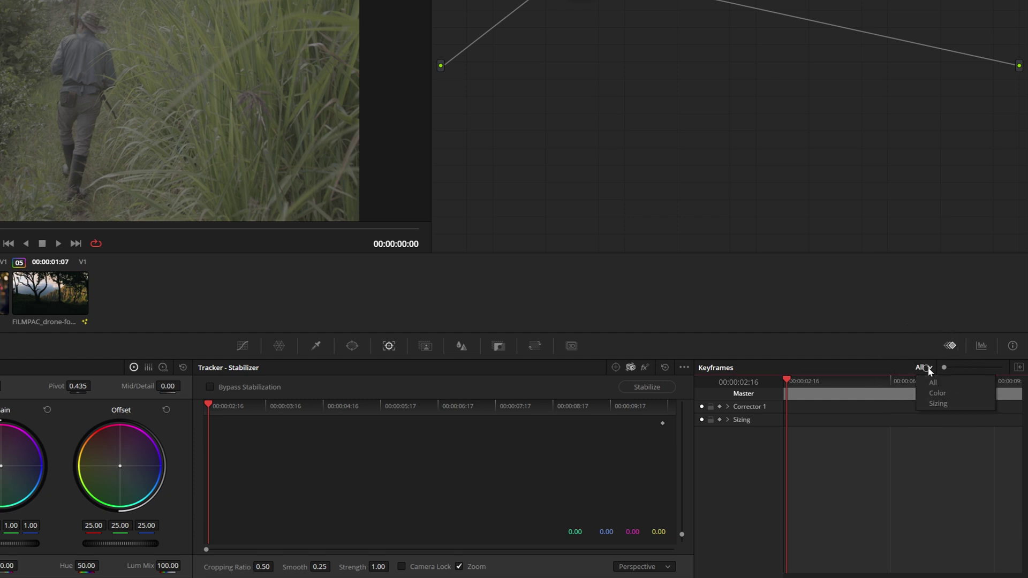
pyautogui.click(951, 395)
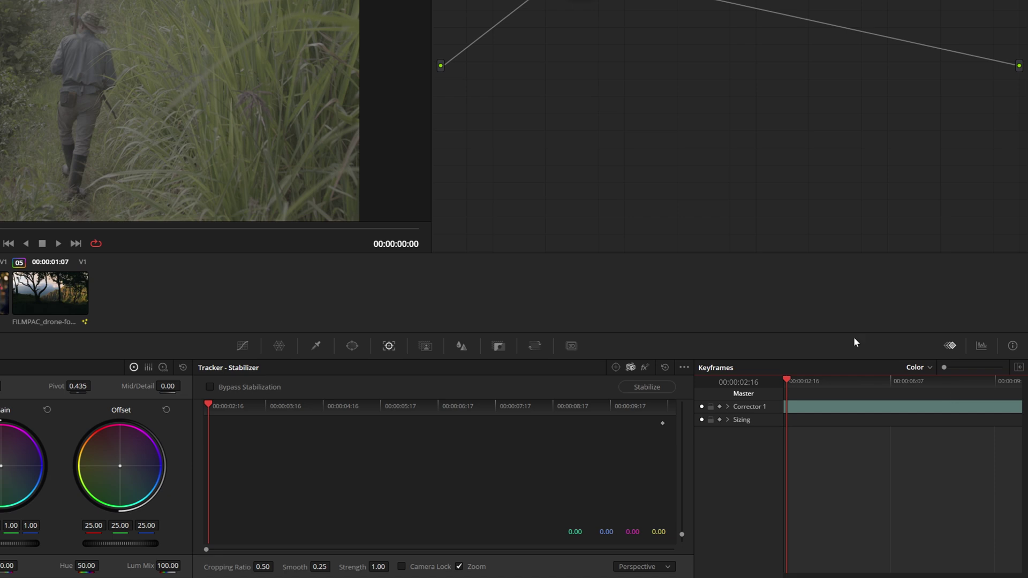
# Stabilize clip 01 in Color keyframe mode and reset all grades and nodes.
pyautogui.click(629, 387)
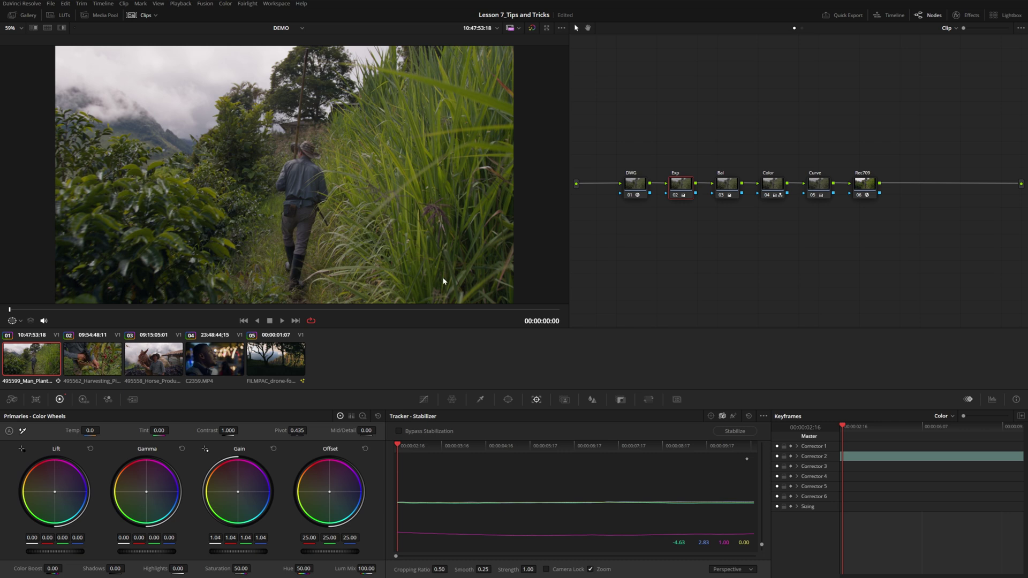
pyautogui.rightClick(607, 263)
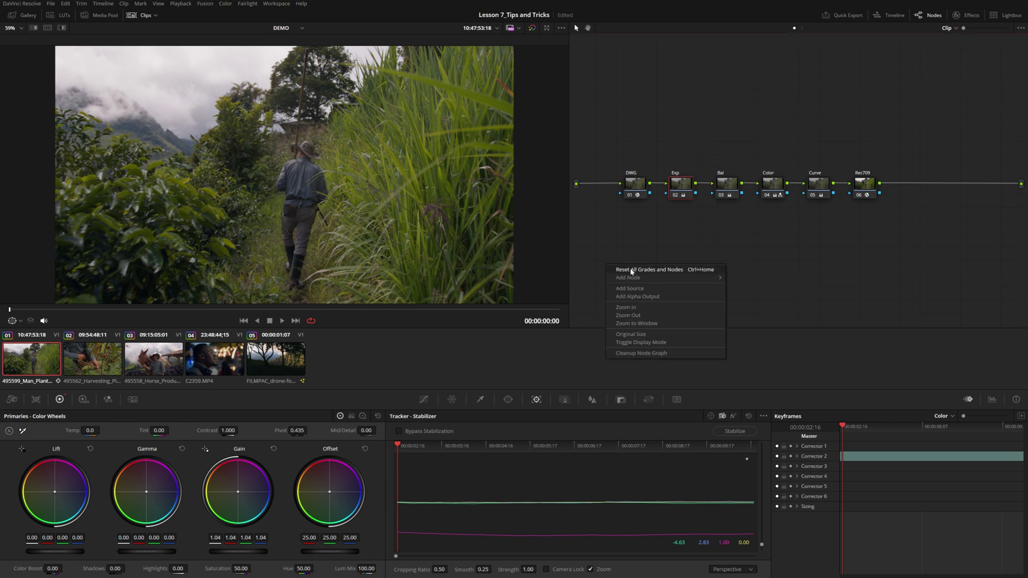
pyautogui.click(631, 272)
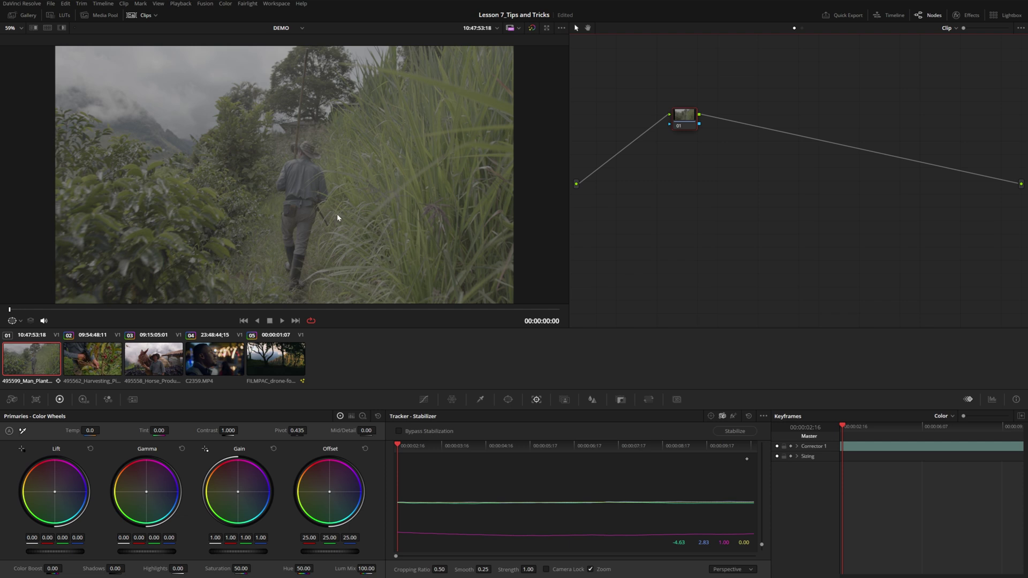
# Switch the keyframe mode to Sizing with clip 01's node tree restored.
pyautogui.rightClick(708, 291)
pyautogui.click(742, 367)
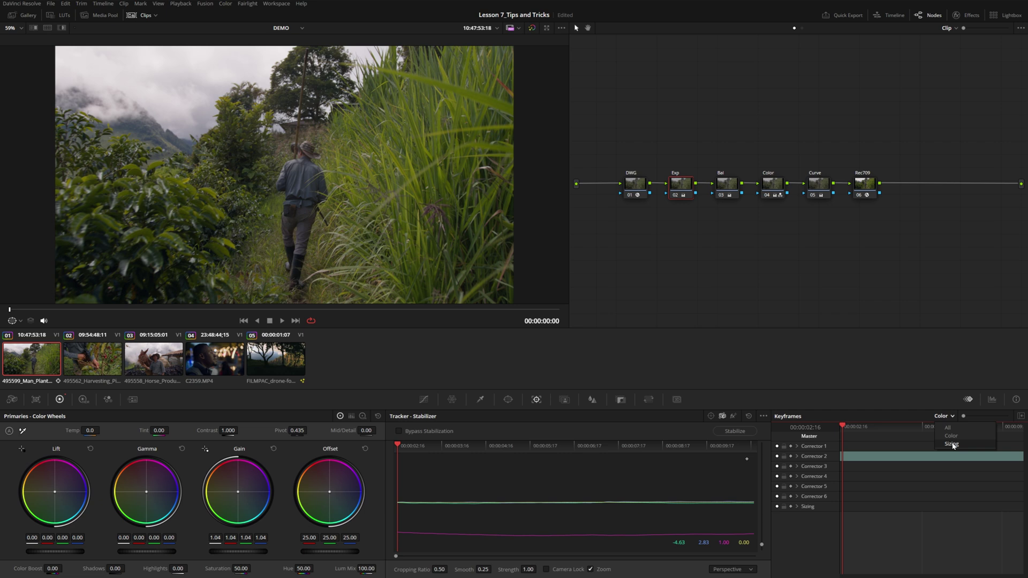
pyautogui.click(952, 444)
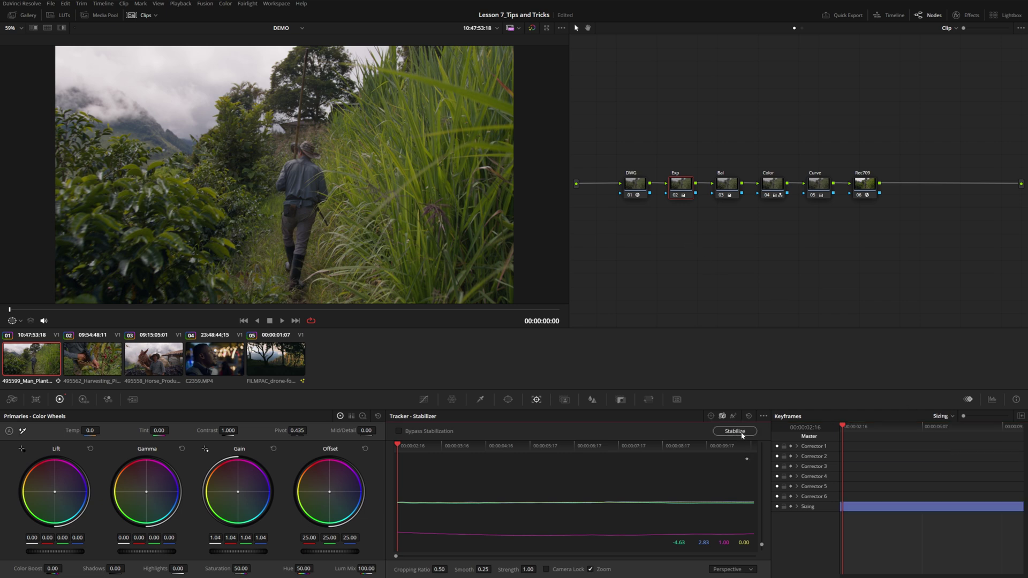
# Set clip 01's input sizing to zoom 1.182 and tilt 63, and reset all grades and nodes in Sizing mode.
pyautogui.click(648, 400)
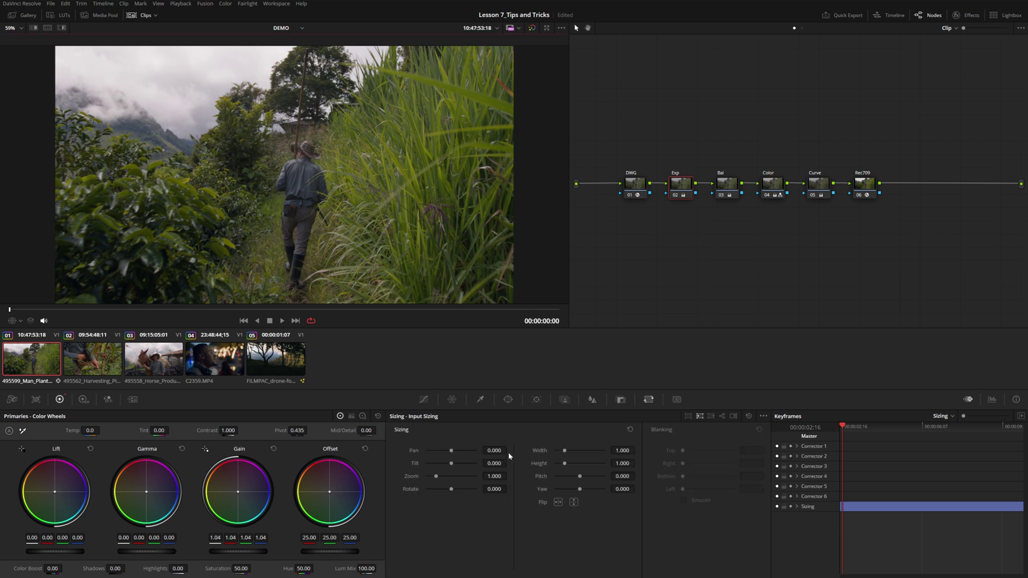
pyautogui.moveTo(494, 476); pyautogui.dragTo(594, 347)
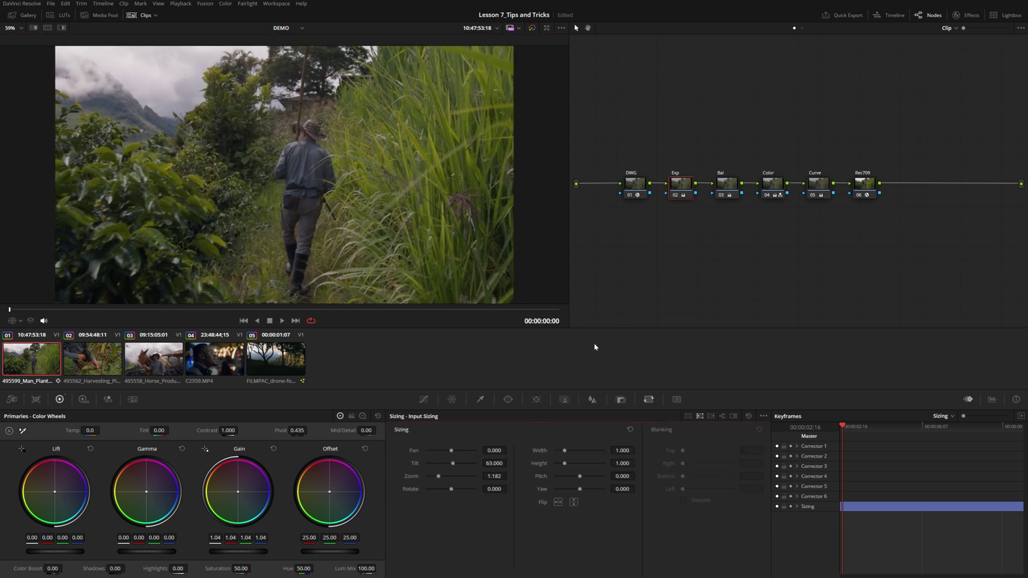
pyautogui.rightClick(637, 276)
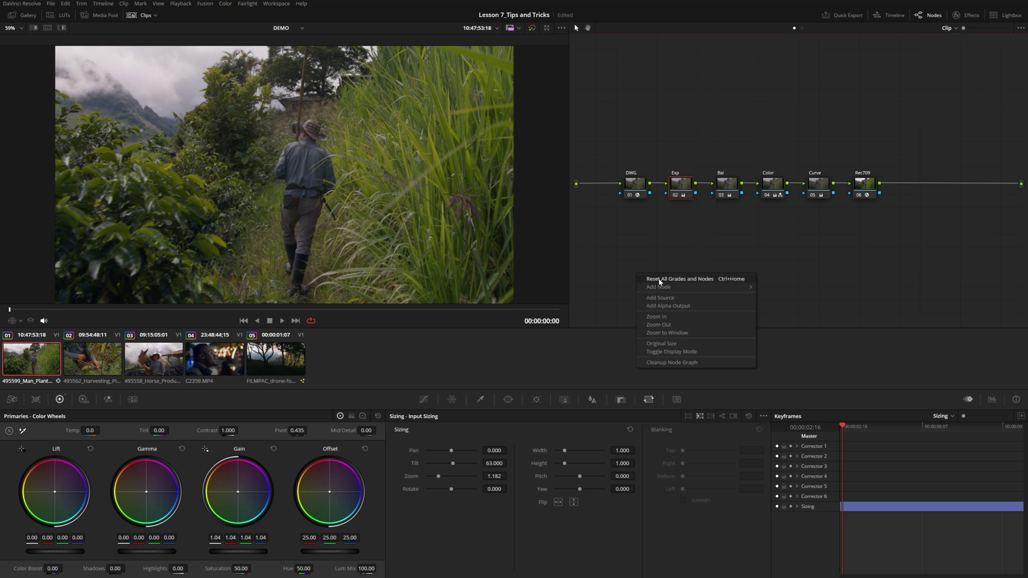
pyautogui.click(660, 280)
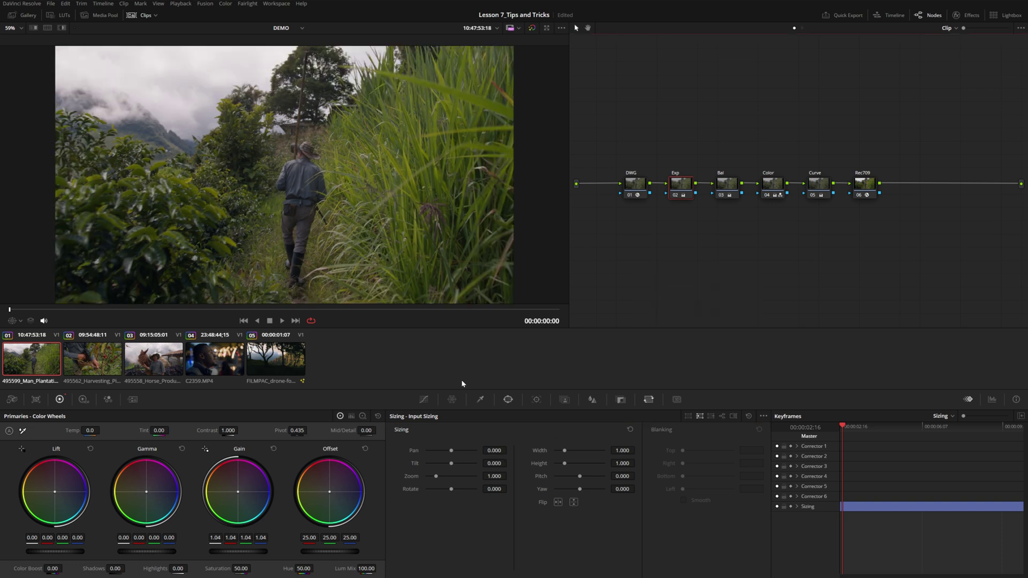
# Set clip 01's input sizing to zoom 1.218 and tilt 102.
pyautogui.click(536, 400)
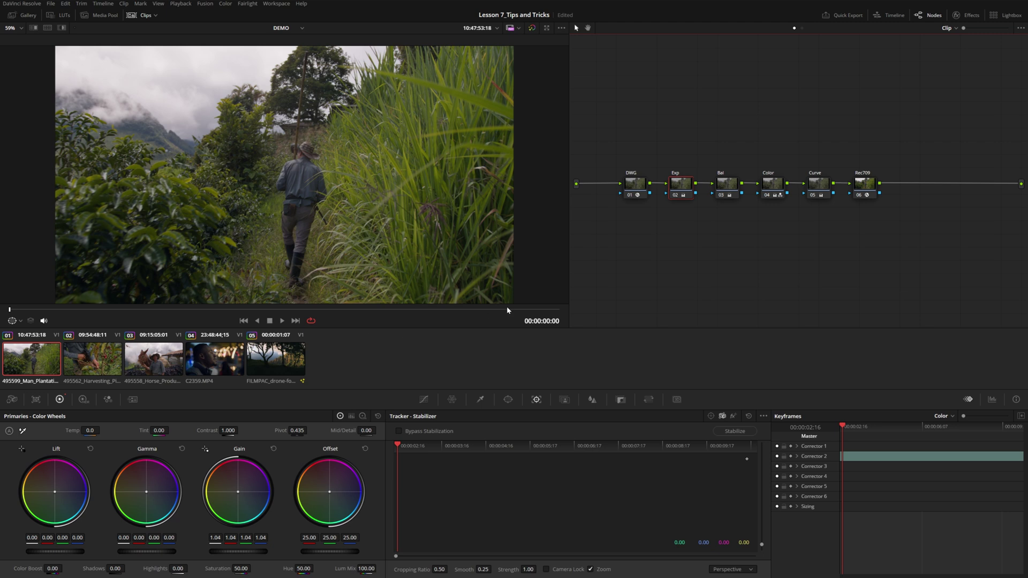
pyautogui.click(649, 400)
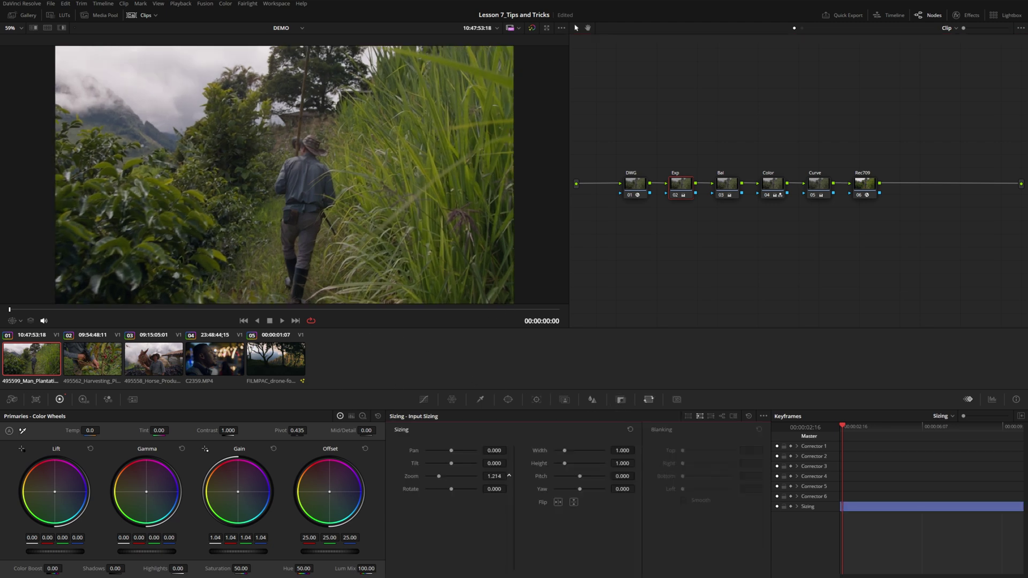
pyautogui.moveTo(494, 463); pyautogui.dragTo(548, 463)
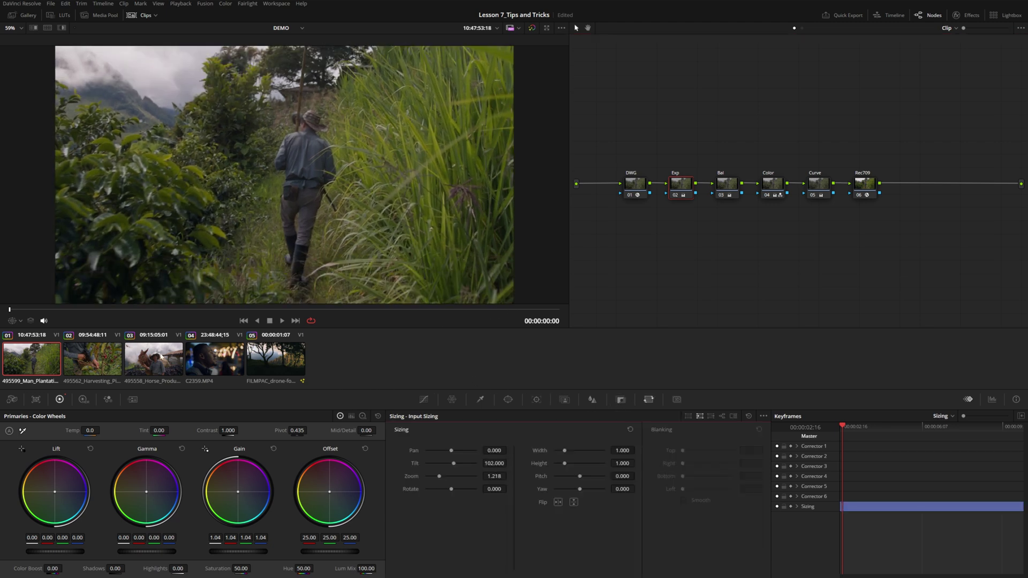
# Copy clip 01's grade onto the horse clip (03) in Sizing keyframe mode.
pyautogui.click(159, 360)
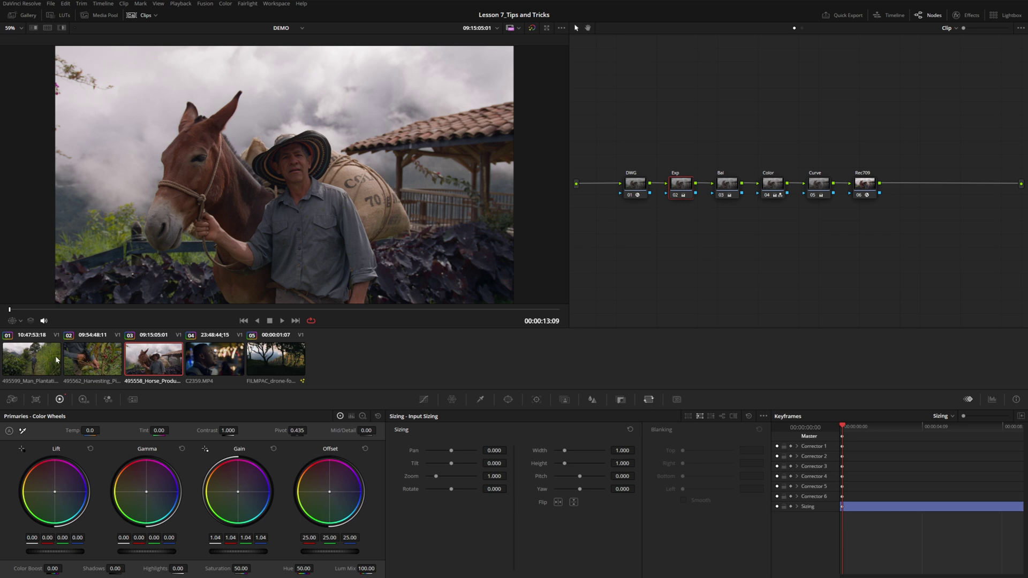
pyautogui.middleClick(42, 360)
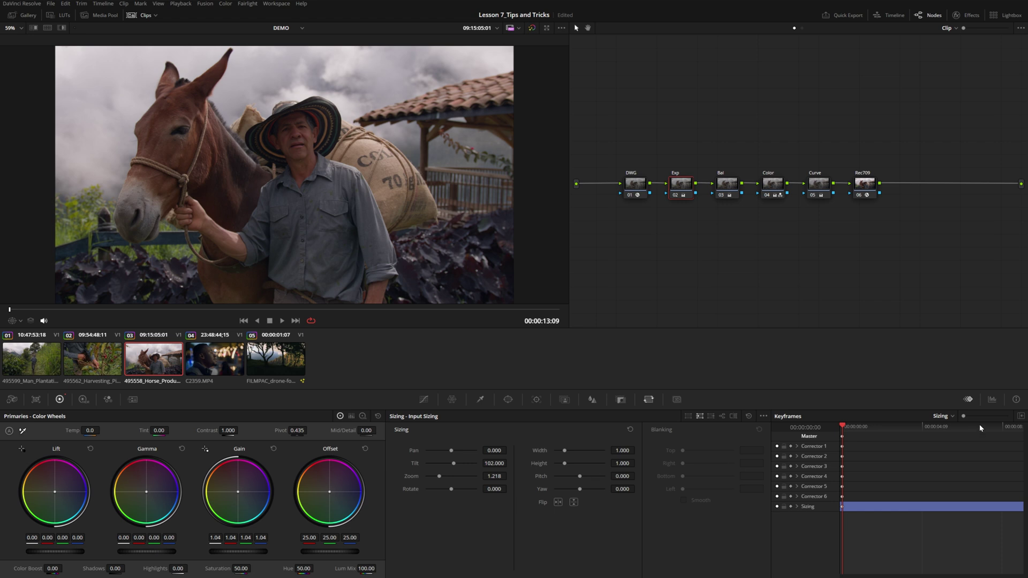
# Set the keyframe mode to Color and reset the input sizing on the horse clip and clip 01.
pyautogui.click(943, 421)
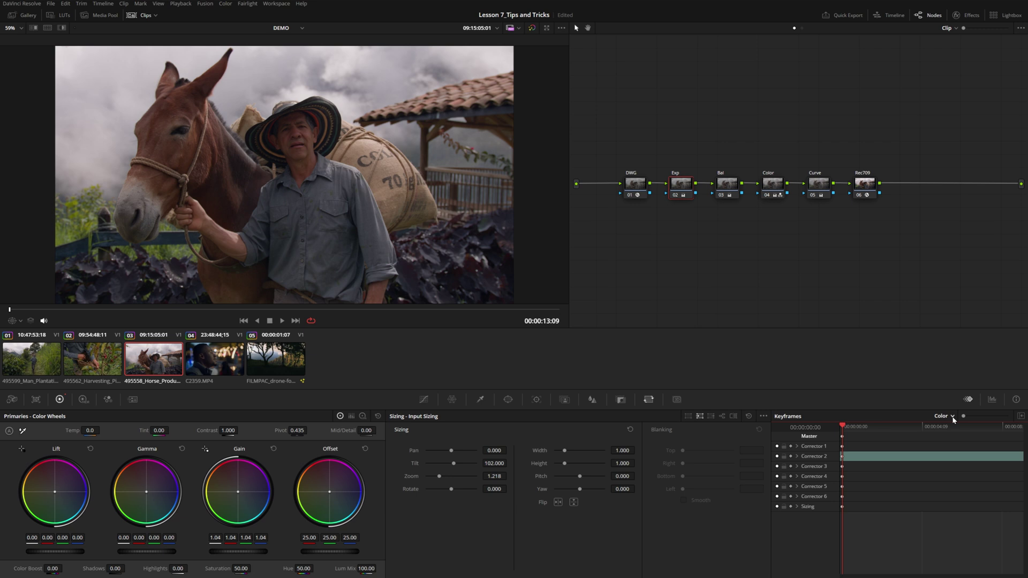
pyautogui.click(748, 417)
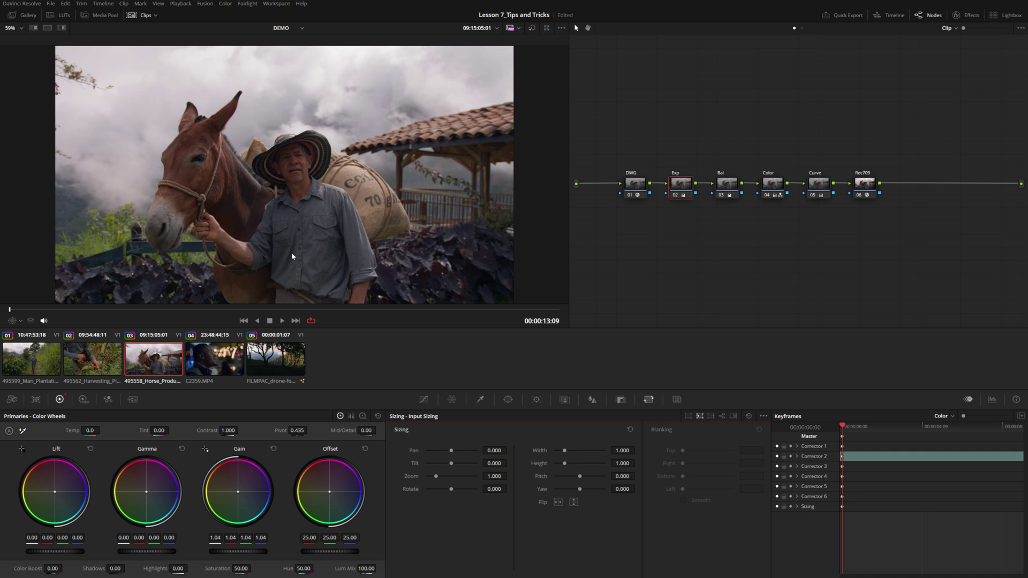
pyautogui.click(54, 346)
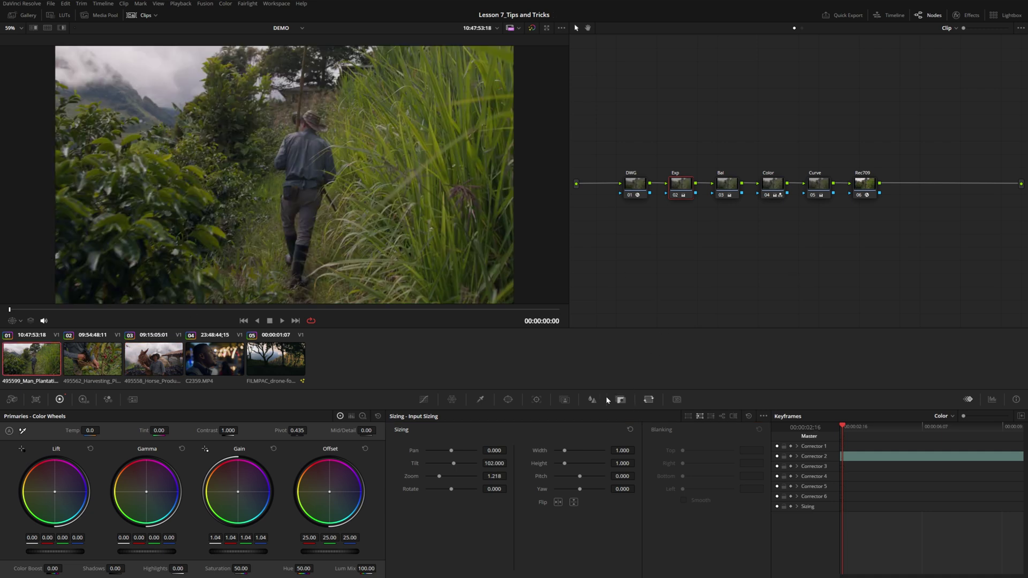
pyautogui.click(748, 417)
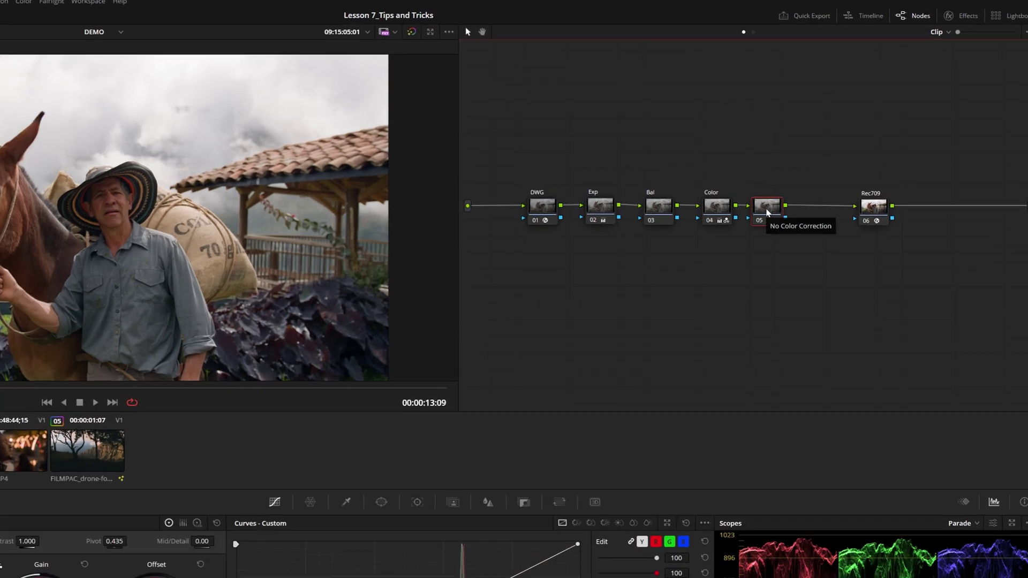
# Set the color space of node 05 on the horse clip to HSV.
pyautogui.rightClick(813, 168)
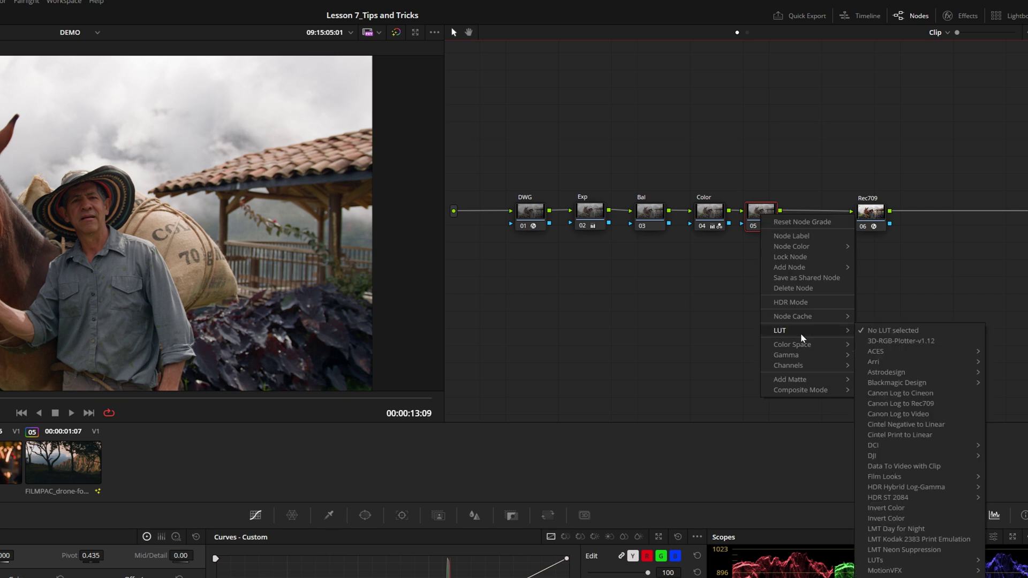
pyautogui.moveTo(793, 344)
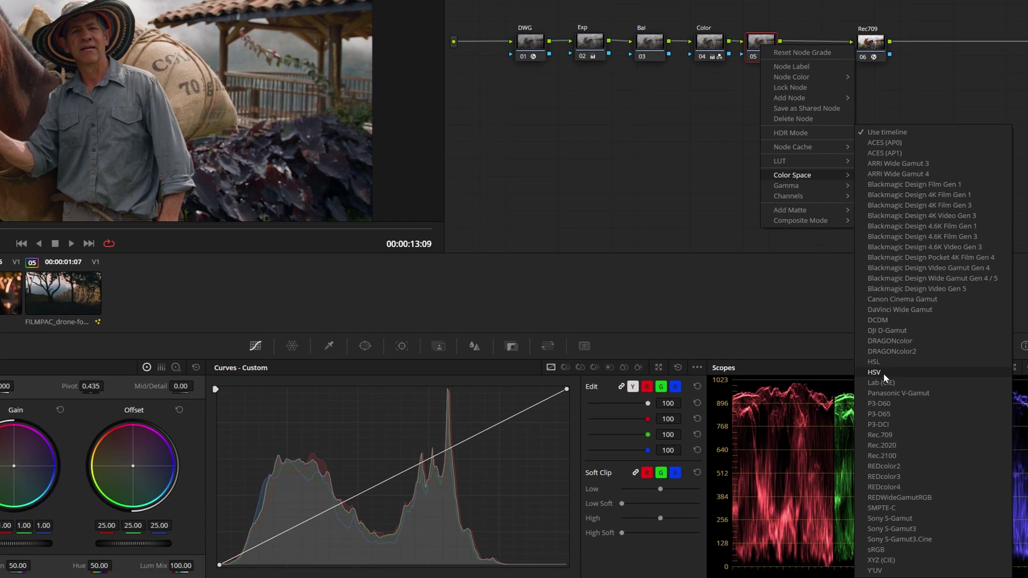
pyautogui.click(879, 373)
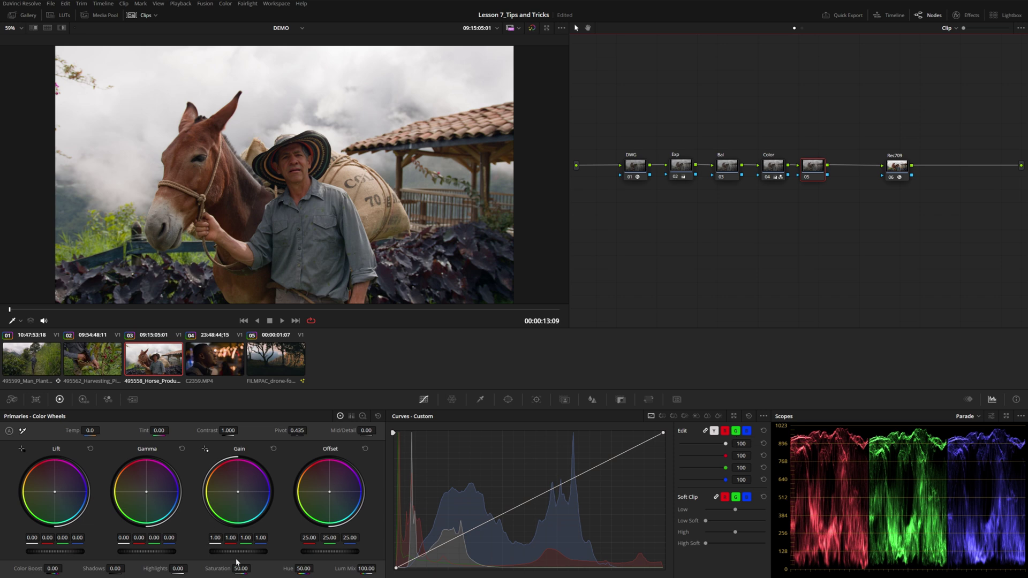
# Reset the grade of node 05 on the horse clip and raise its saturation in the primaries.
pyautogui.rightClick(818, 171)
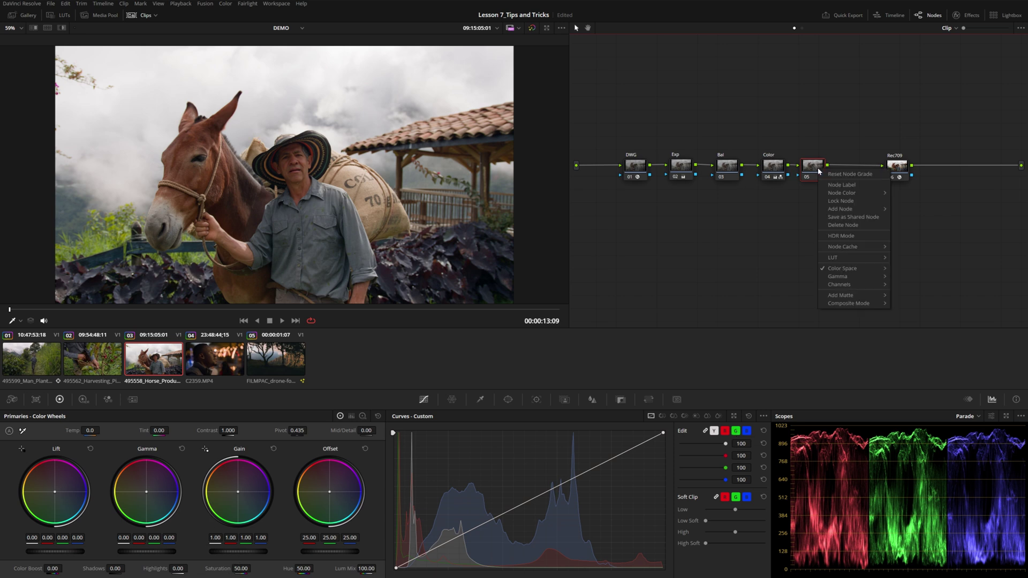
pyautogui.click(845, 175)
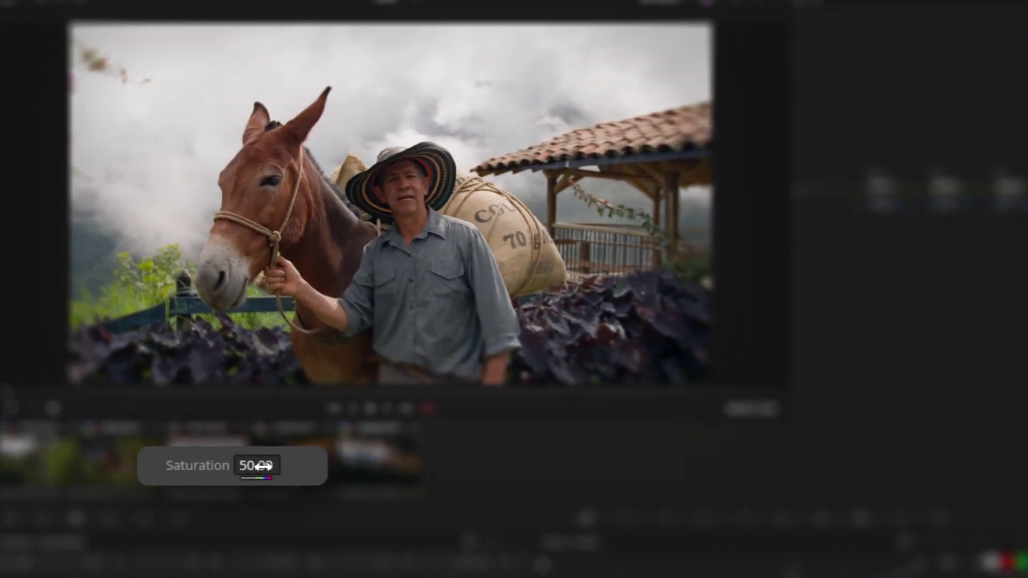
pyautogui.moveTo(259, 499); pyautogui.dragTo(350, 499)
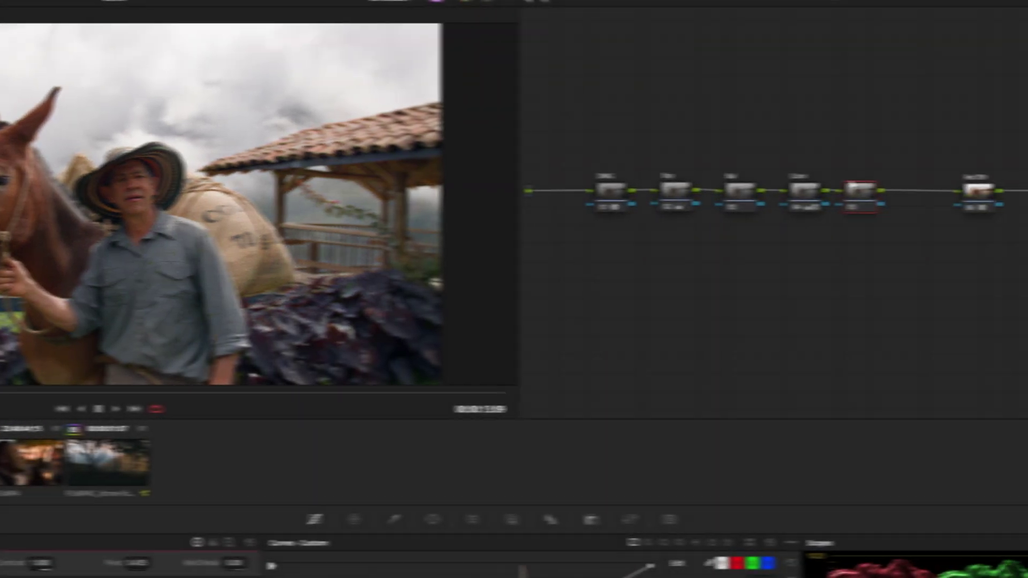
# Set node 05's color space to HSV on the horse clip and check its channel options.
pyautogui.rightClick(868, 189)
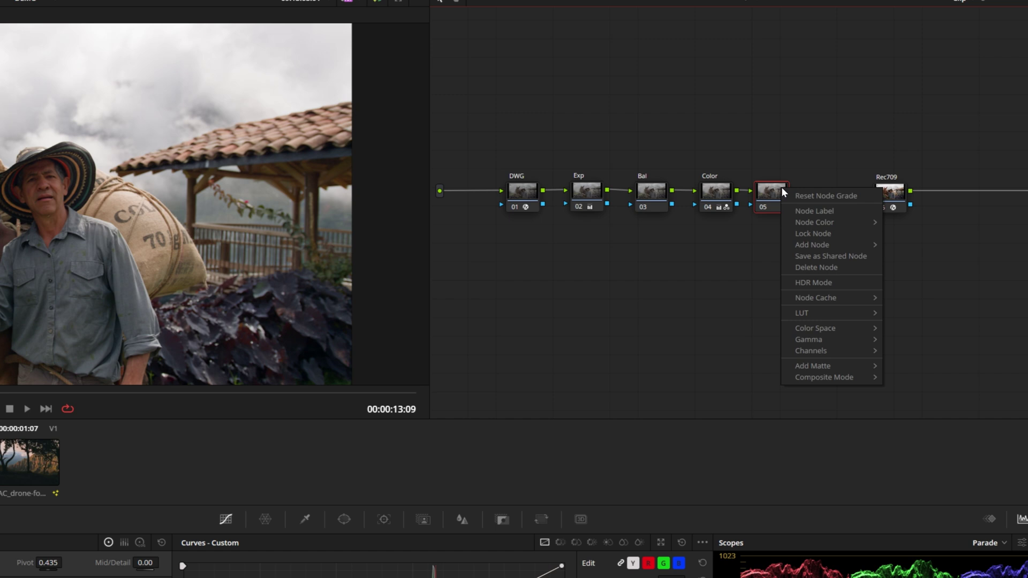
pyautogui.moveTo(802, 327)
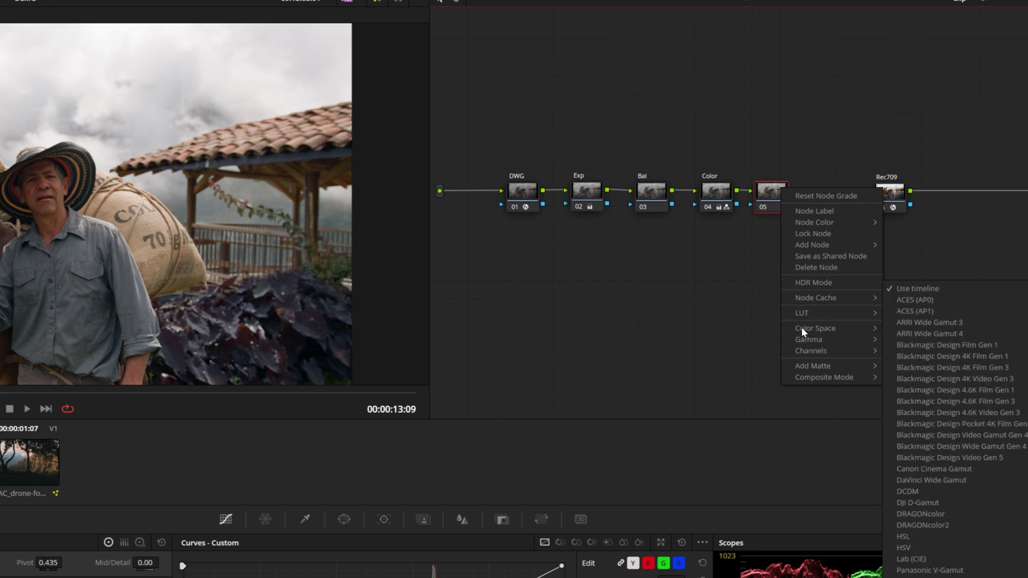
pyautogui.click(909, 544)
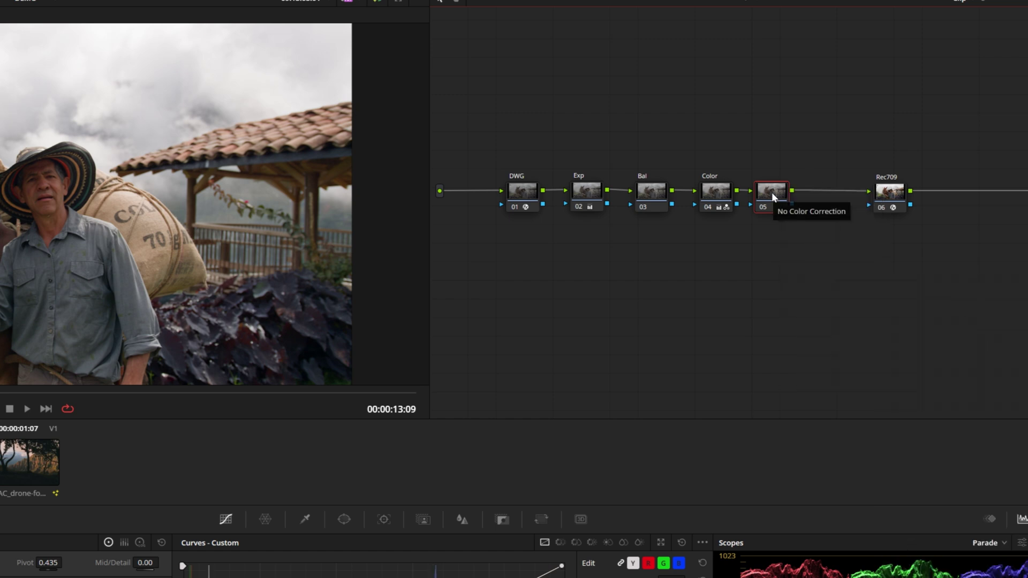
pyautogui.rightClick(772, 194)
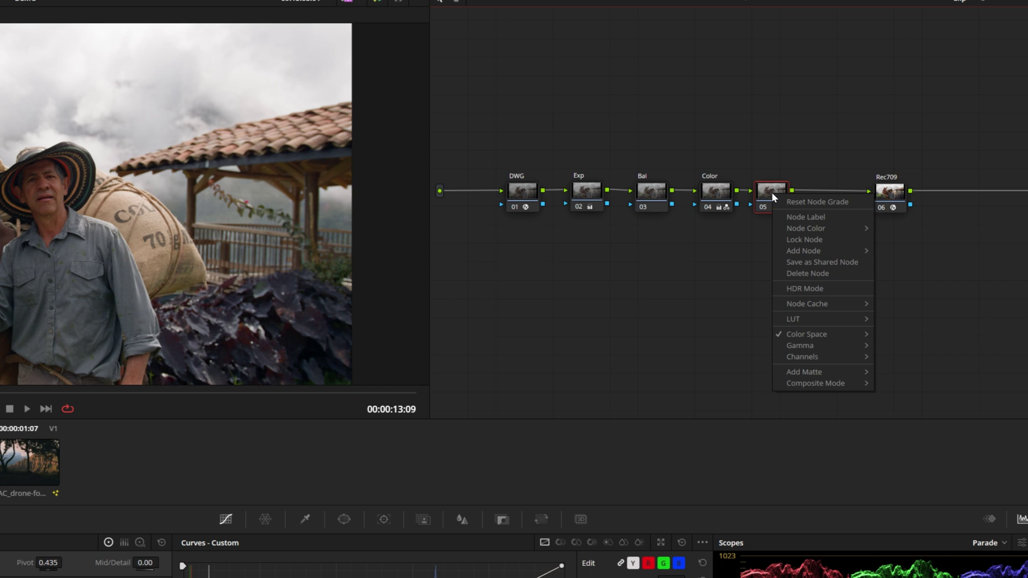
pyautogui.moveTo(798, 356)
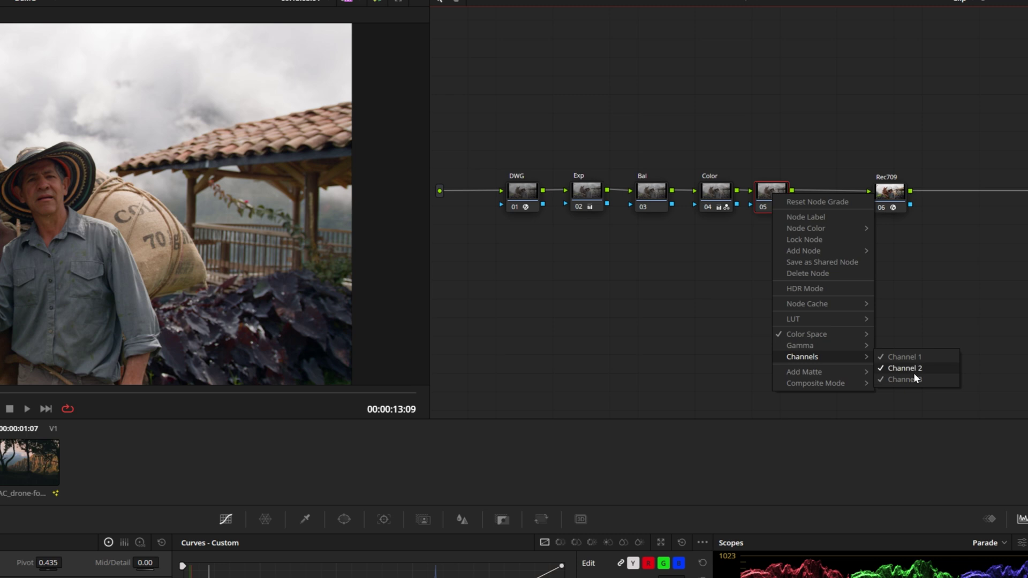
pyautogui.click(641, 383)
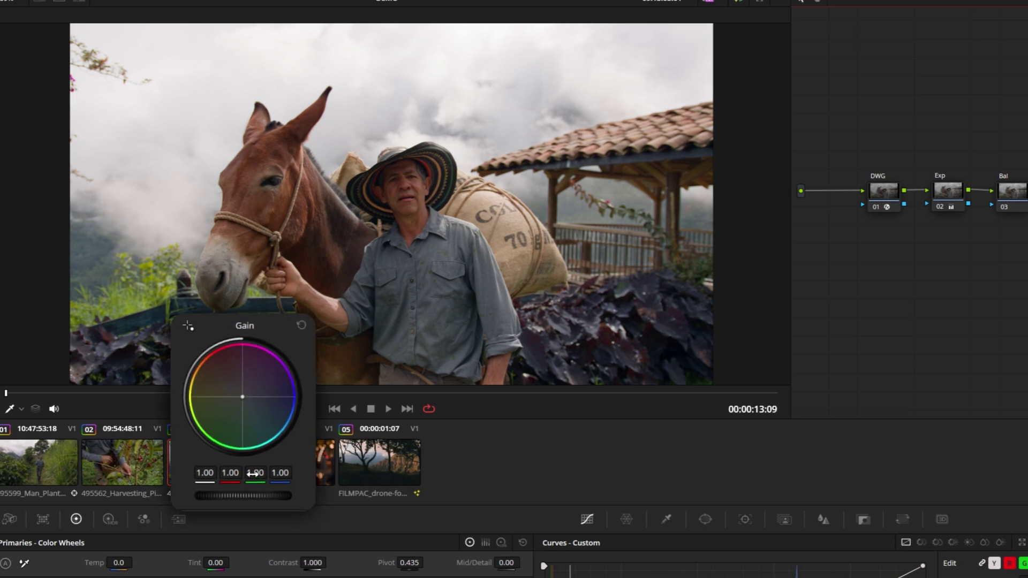
# Raise the green gain of node 05 to 1.47 with the primaries color bars and label the node HSV.
pyautogui.click(486, 542)
pyautogui.moveTo(252, 407); pyautogui.dragTo(252, 366)
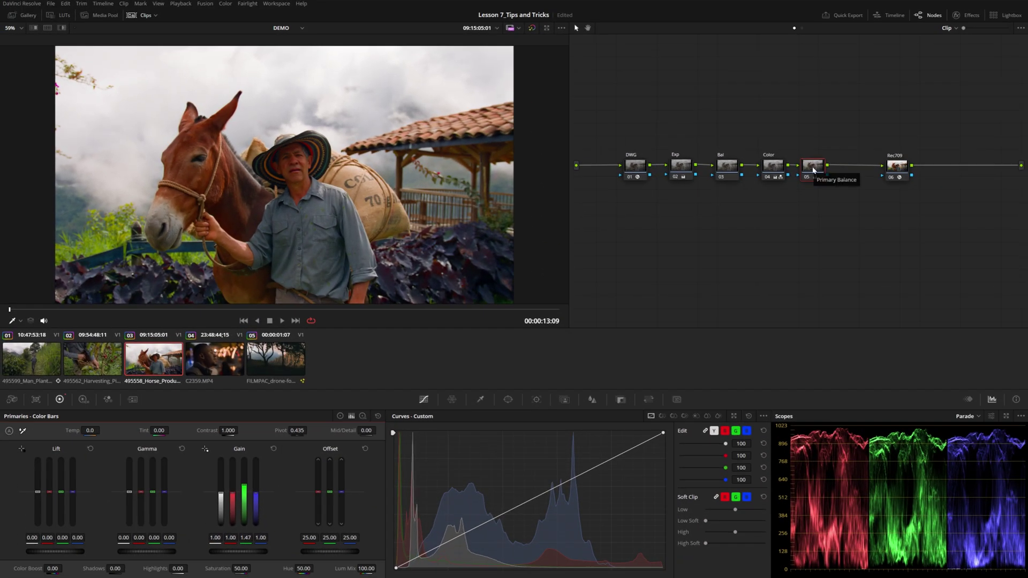
pyautogui.write('HSV')
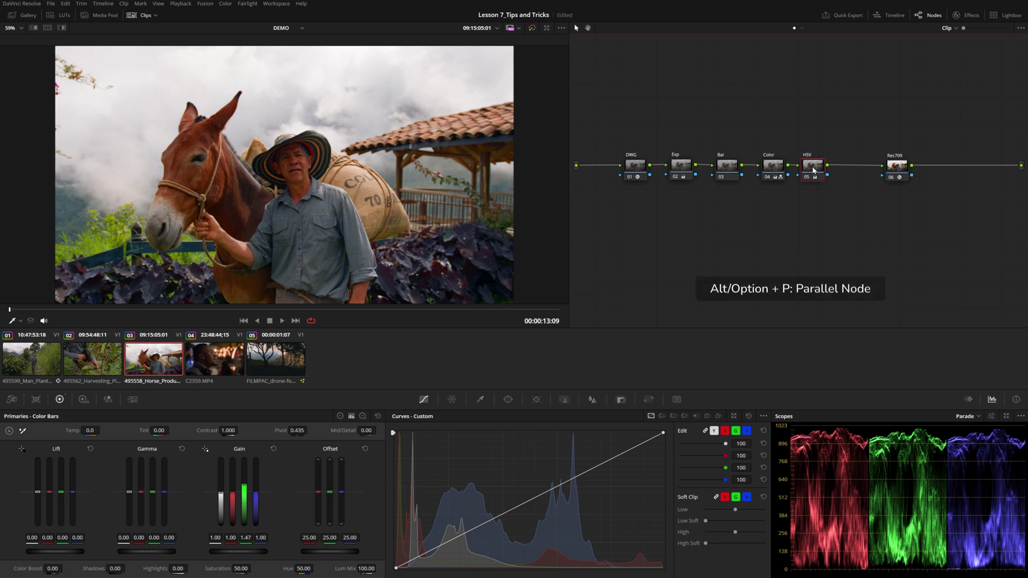
# Add a parallel node to the HSV node, label it Desat and set its saturation to 25.
pyautogui.hotkey('alt', 'p')
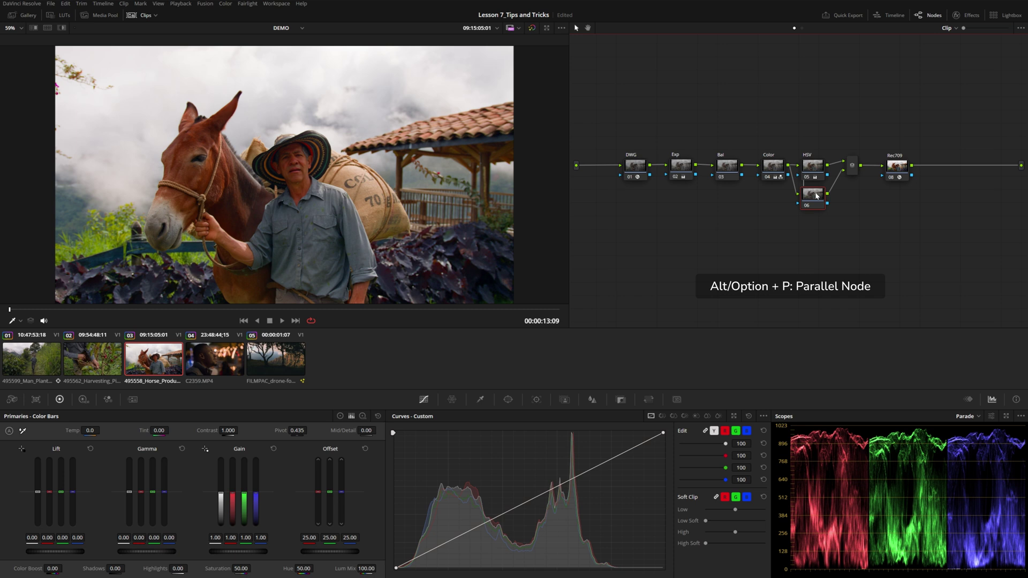
pyautogui.write('Dea')
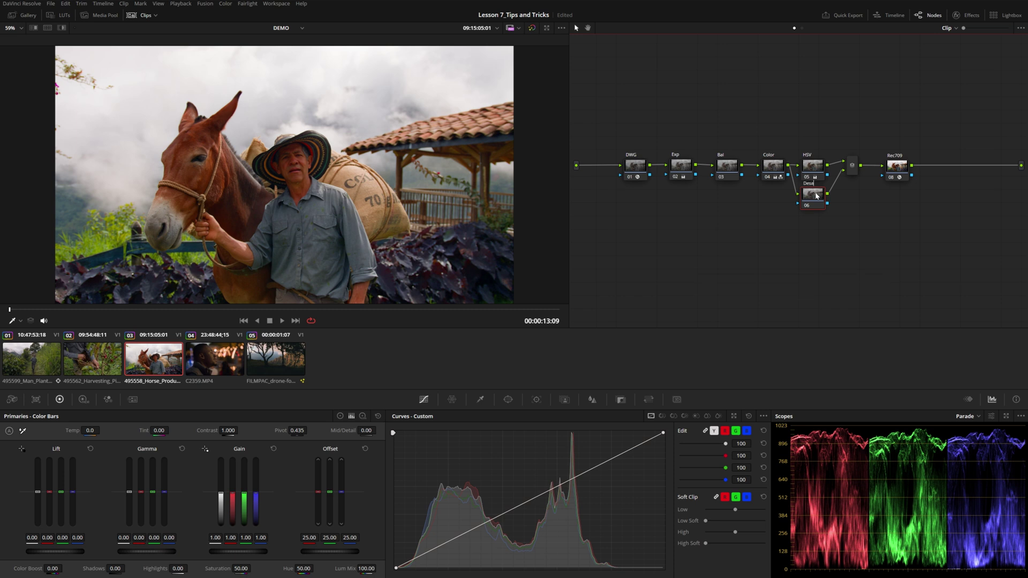
pyautogui.hotkey('alt', 'z')
pyautogui.hotkey('alt', 'z')
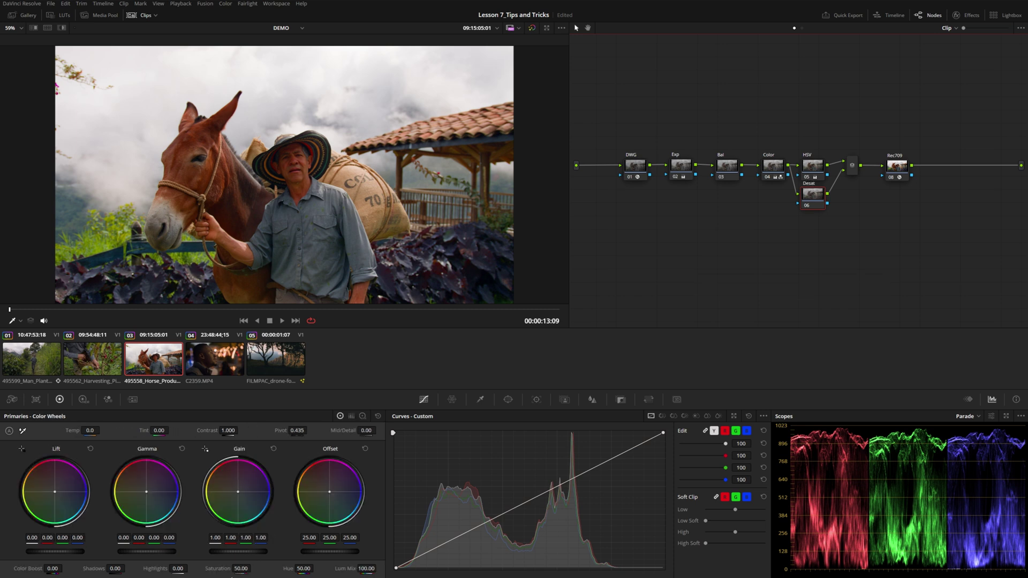
pyautogui.click(236, 568)
pyautogui.write('25')
pyautogui.press('Return')
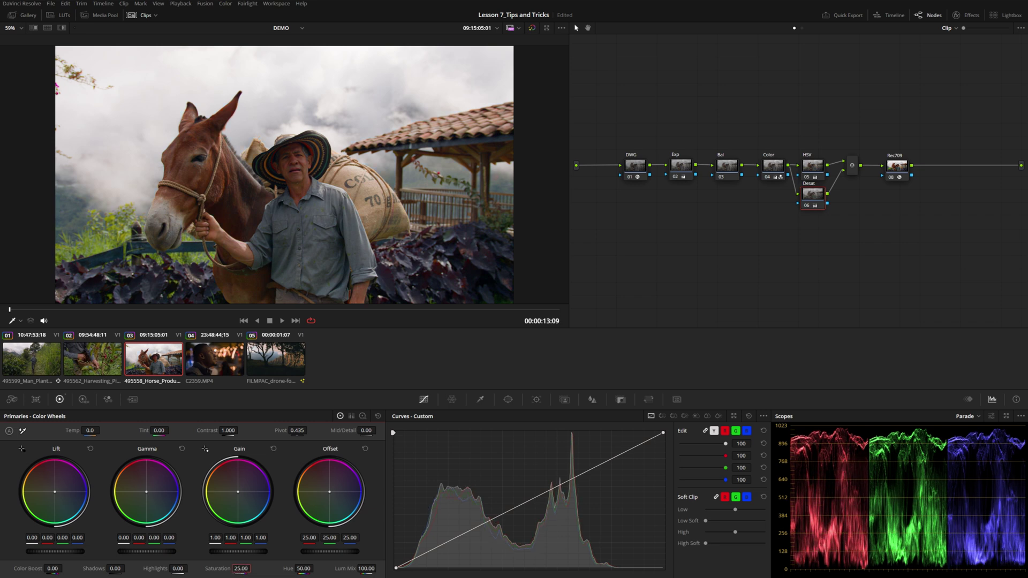
# Set the green gain of the HSV node to 1.5.
pyautogui.click(815, 172)
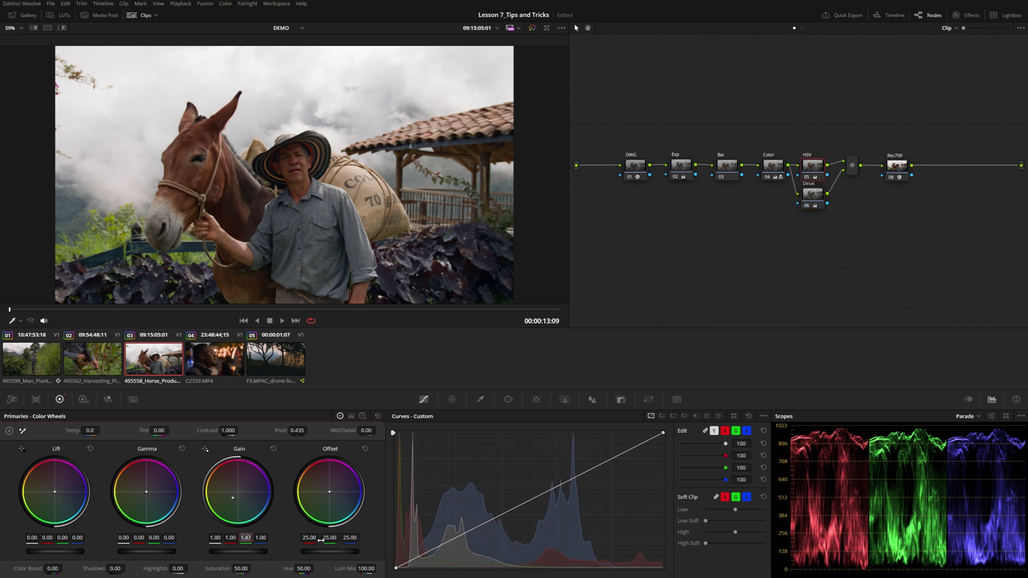
pyautogui.write('1.5')
pyautogui.press('Return')
# Show the scopes and compare the image with the HSV, Desat and parallel mixer nodes disabled and enabled.
pyautogui.hotkey('ctrl', 'shift', 'w')
pyautogui.moveTo(803, 126); pyautogui.dragTo(868, 229)
pyautogui.hotkey('ctrl', 'd')
pyautogui.hotkey('ctrl', 'd')
pyautogui.hotkey('ctrl', 'd')
pyautogui.hotkey('ctrl', 'd')
pyautogui.hotkey('ctrl', 'd')
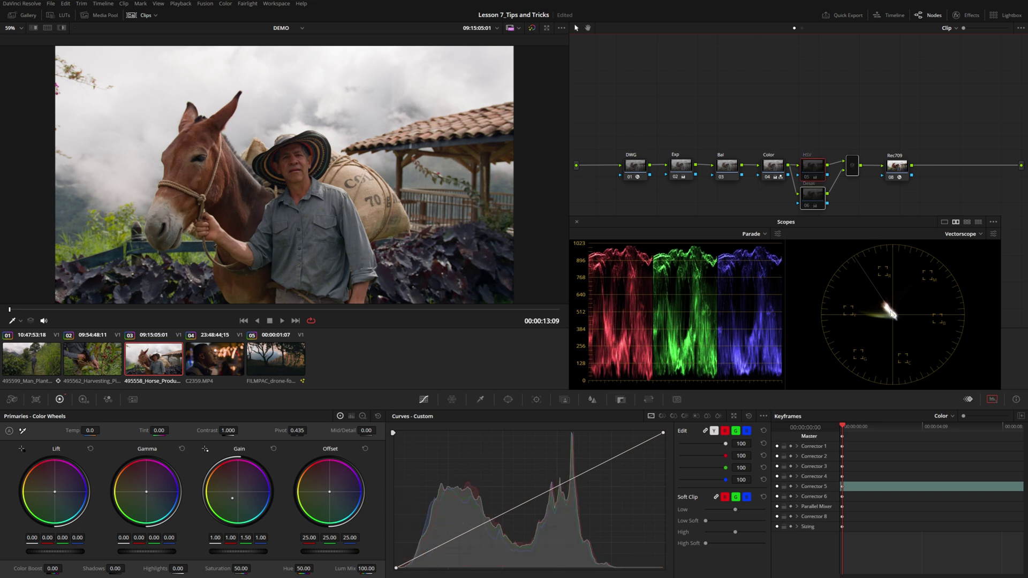
pyautogui.hotkey('ctrl', 'd')
pyautogui.hotkey('ctrl', 'd')
pyautogui.hotkey('ctrl', 'd')
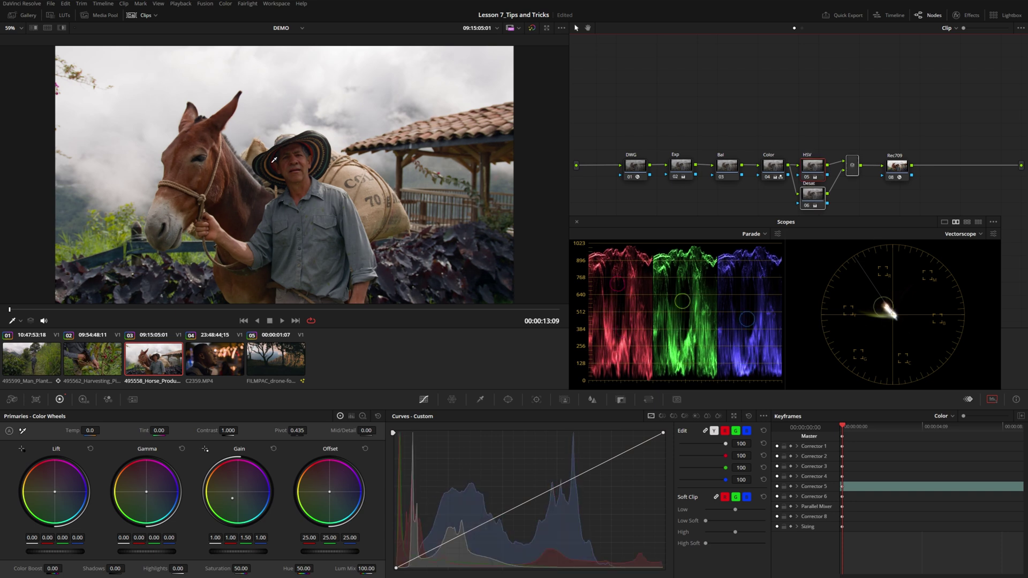
pyautogui.hotkey('ctrl', 'd')
pyautogui.hotkey('ctrl', 'd')
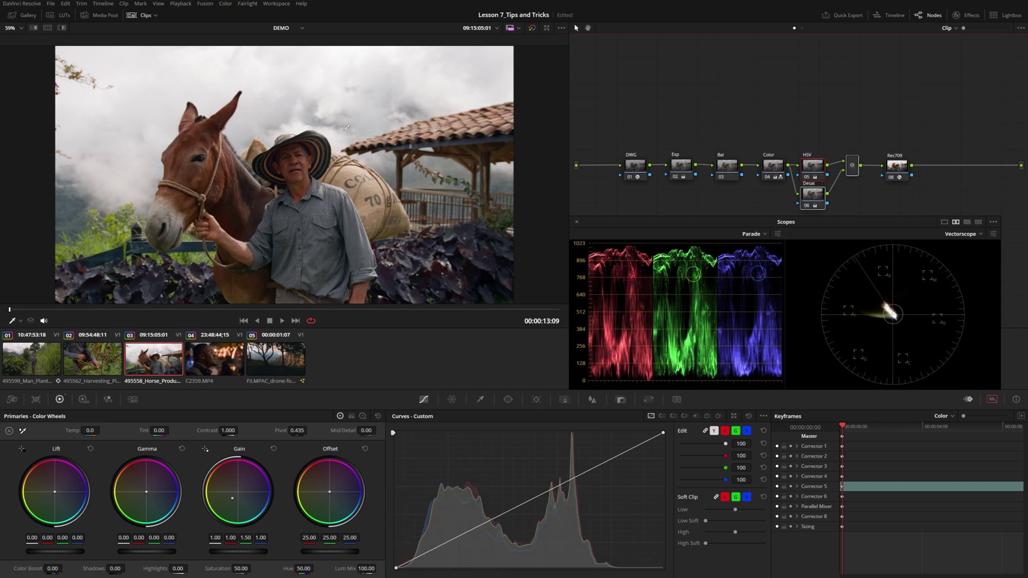
pyautogui.hotkey('ctrl', 'd')
pyautogui.hotkey('ctrl', 'd')
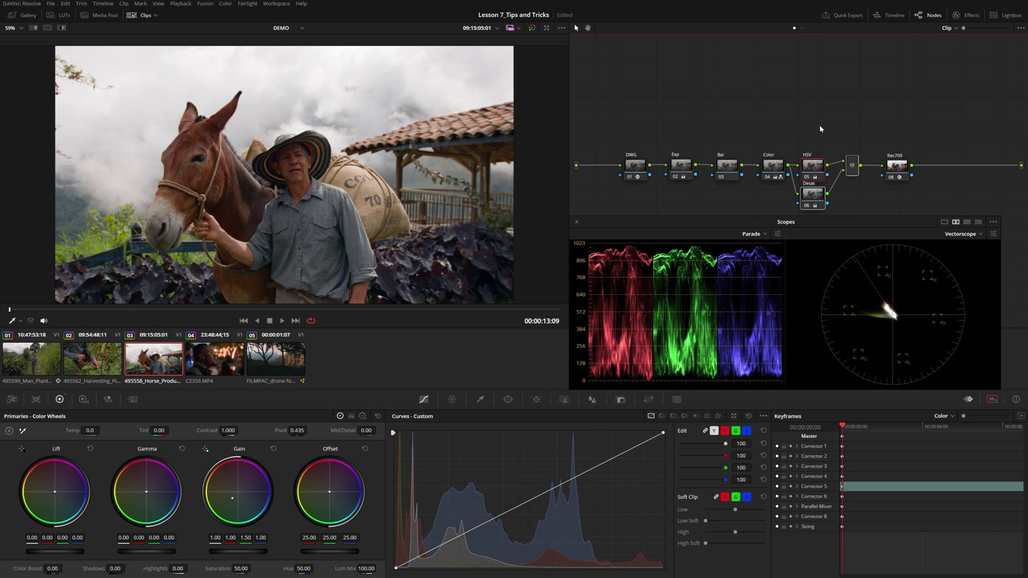
pyautogui.hotkey('ctrl', 'd')
pyautogui.hotkey('ctrl', 'd')
pyautogui.hotkey('ctrl', 'd')
pyautogui.hotkey('ctrl', 'd')
pyautogui.hotkey('ctrl', 'd')
pyautogui.hotkey('ctrl', 'd')
# Grab a still of the horse clip with the HSV and Desat grade.
pyautogui.click(812, 138)
pyautogui.rightClick(317, 151)
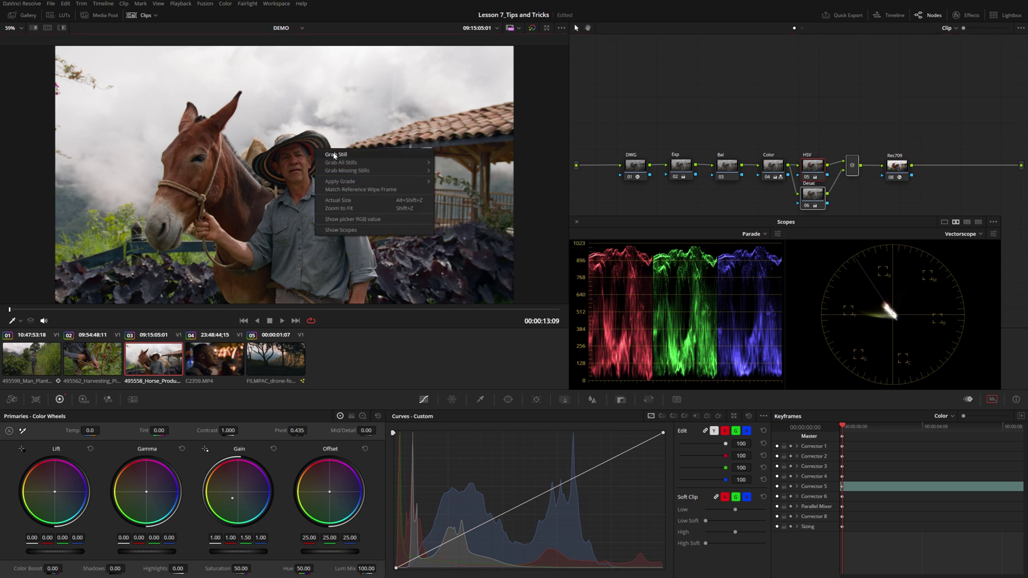
pyautogui.click(333, 155)
# Delete the HSV, Desat and parallel mixer nodes and add a new serial node after the Color node.
pyautogui.moveTo(786, 115); pyautogui.dragTo(868, 231)
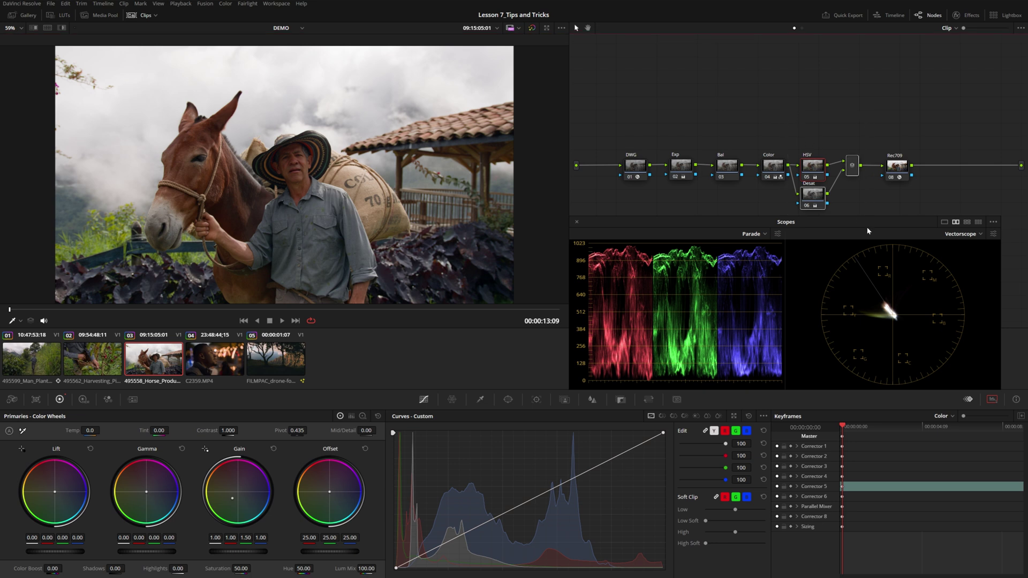
pyautogui.press('Delete')
pyautogui.click(779, 170)
pyautogui.hotkey('alt', 's')
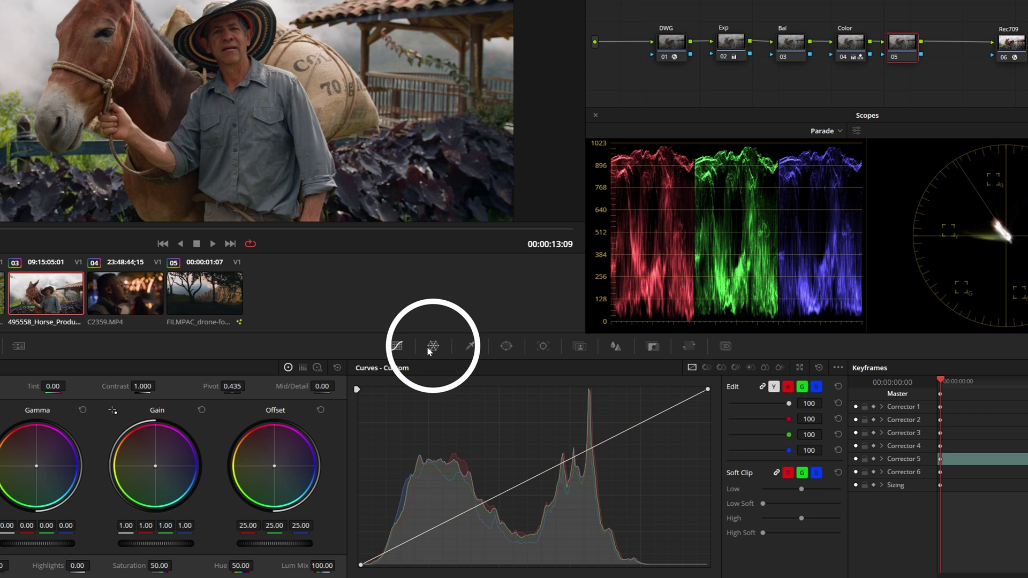
# Select the outer ring of control points in node 05's Color Warper and lower its luma to 0.29.
pyautogui.click(432, 348)
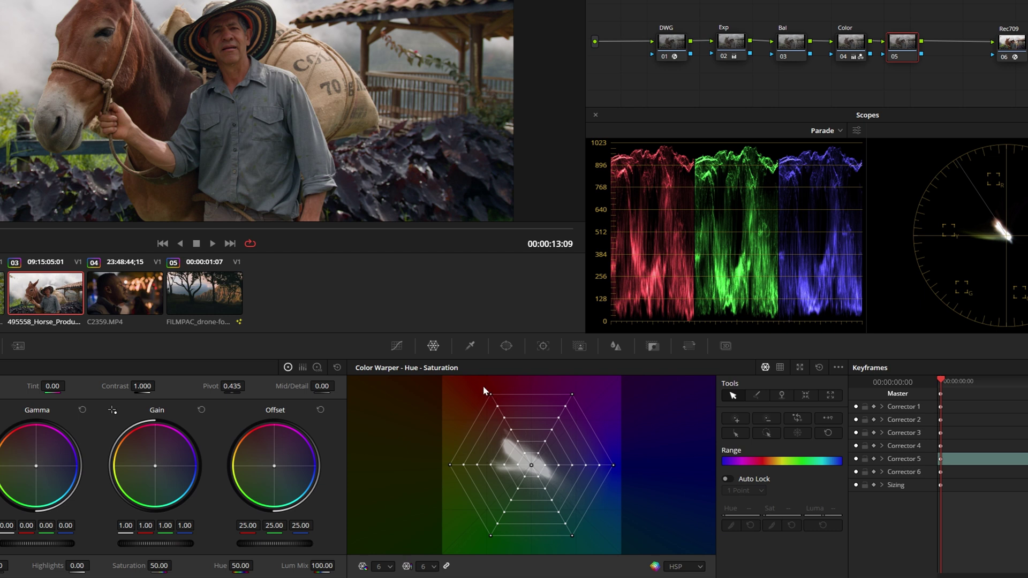
pyautogui.moveTo(503, 412); pyautogui.dragTo(498, 399)
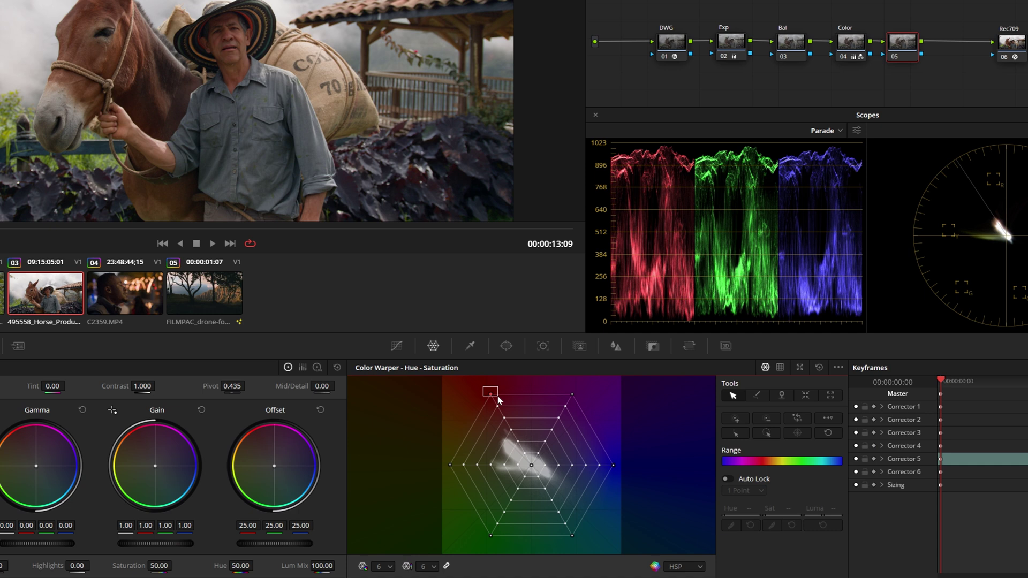
pyautogui.moveTo(504, 412); pyautogui.dragTo(505, 415)
pyautogui.click(764, 433)
pyautogui.moveTo(833, 508)
pyautogui.mouseDown()
pyautogui.moveTo(792, 507)
pyautogui.moveTo(814, 507)
pyautogui.mouseUp()
pyautogui.hotkey('ctrl', 'd')
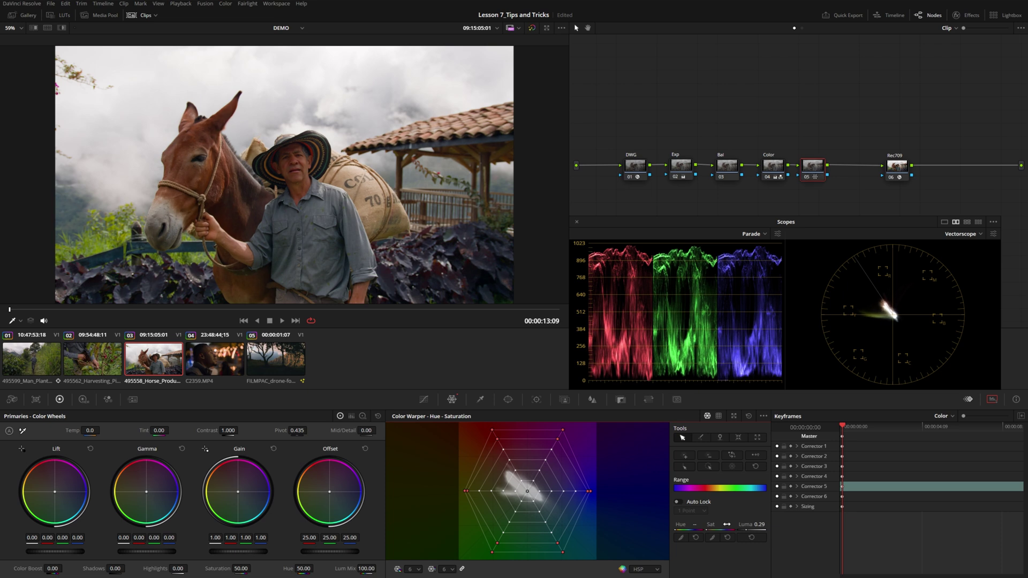
# Switch the Color Warper's color space from HSP to HSV.
pyautogui.click(654, 571)
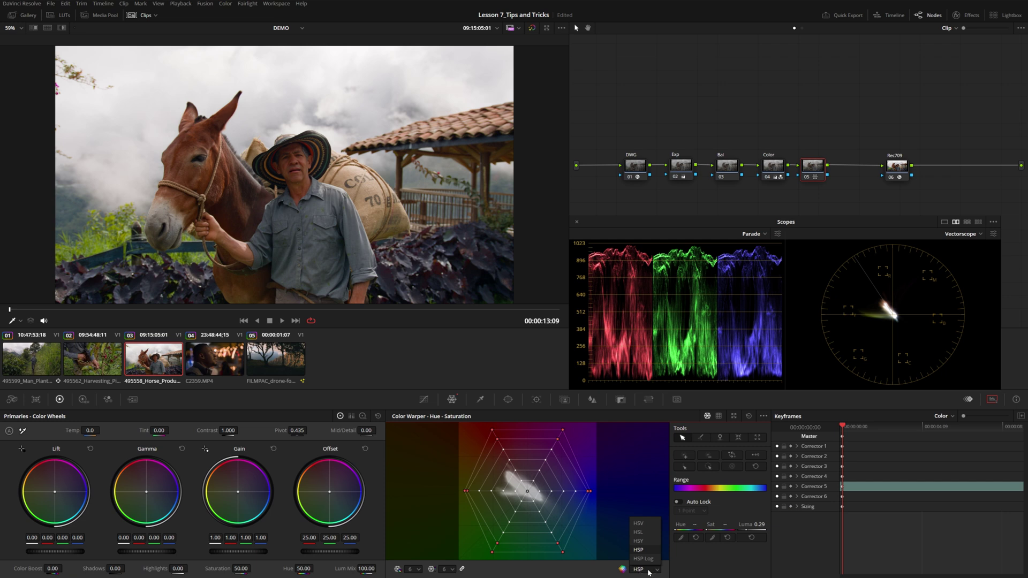
pyautogui.click(654, 523)
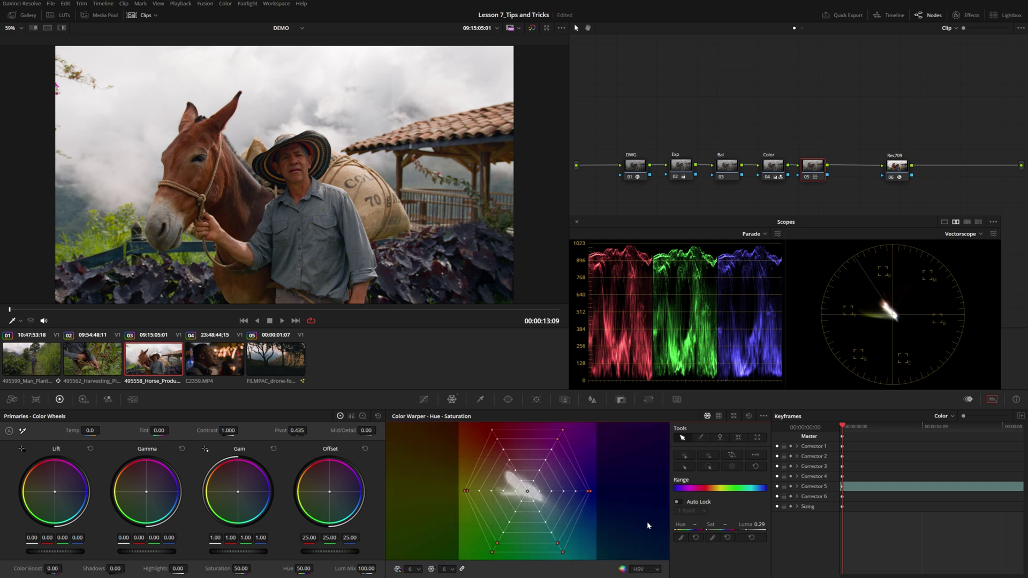
pyautogui.click(646, 572)
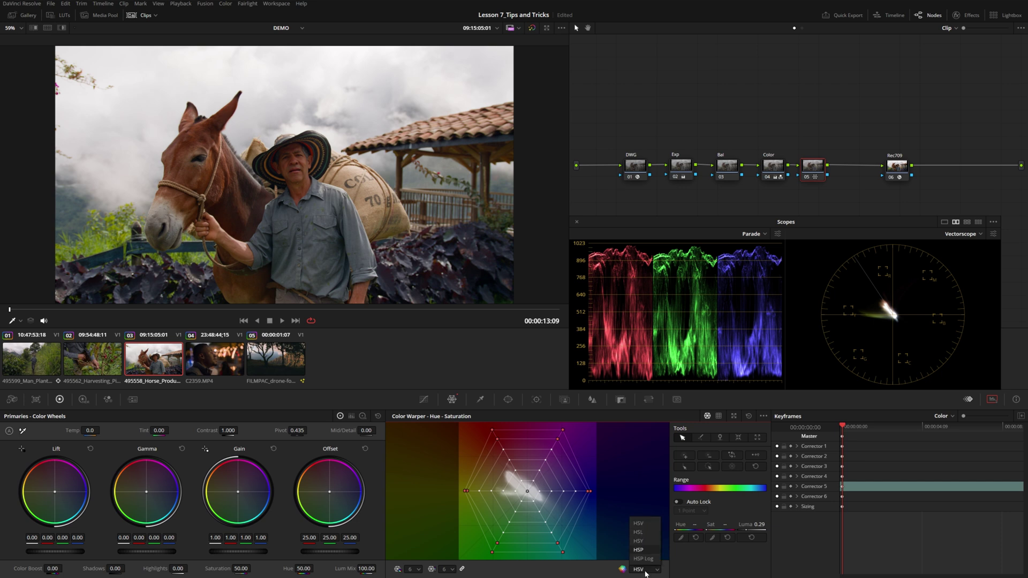
pyautogui.click(645, 572)
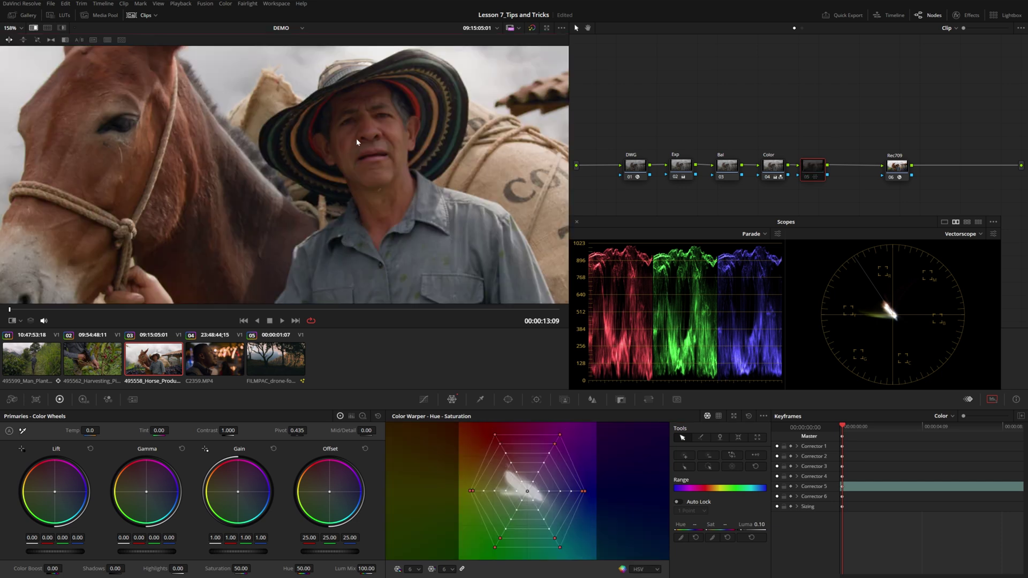
# Examine the man's face and the horse's head up close with node 05 enabled.
pyautogui.hotkey('ctrl', 'd')
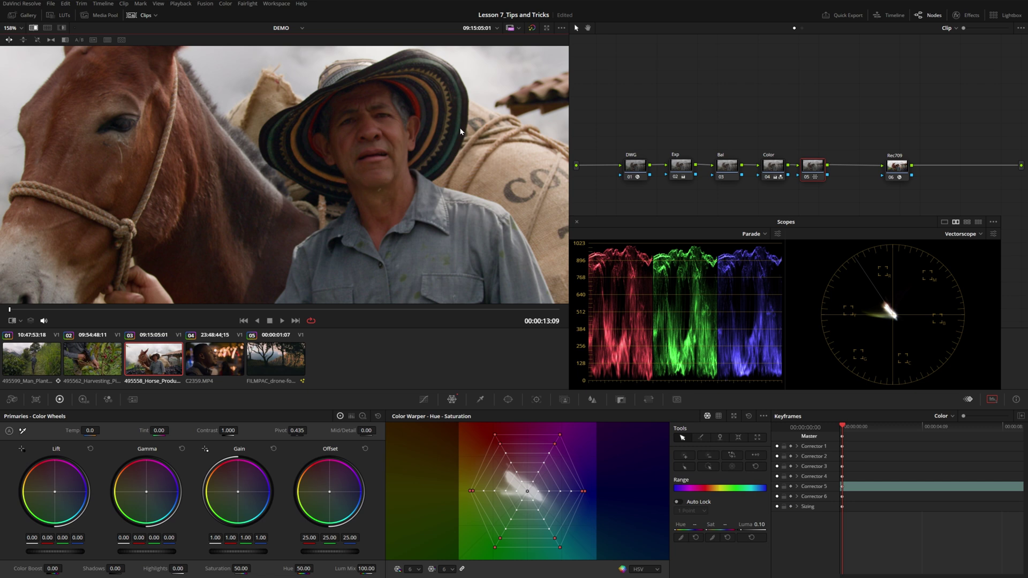
pyautogui.scroll(5, 374, 194)
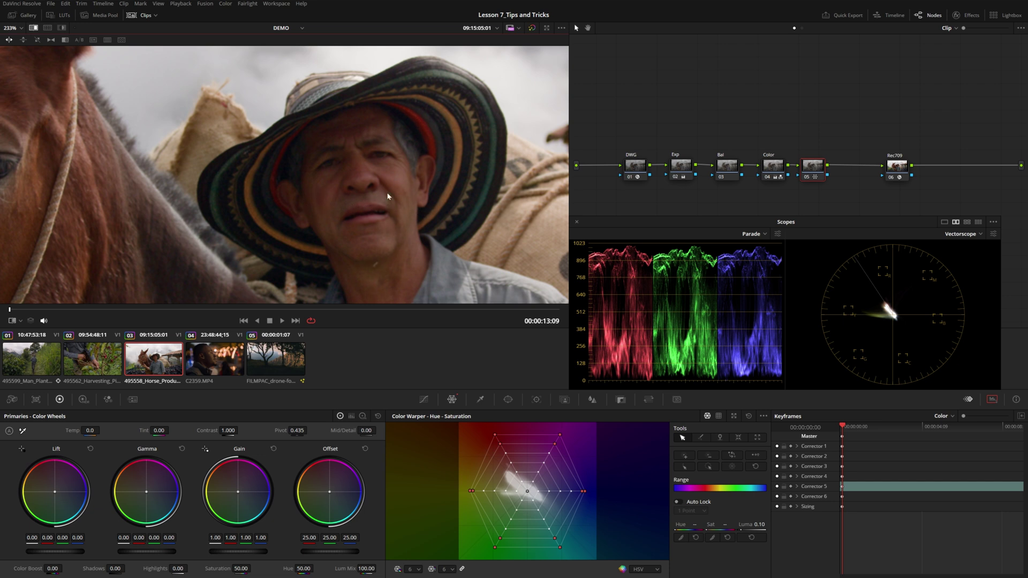
pyautogui.moveTo(195, 201); pyautogui.dragTo(496, 136)
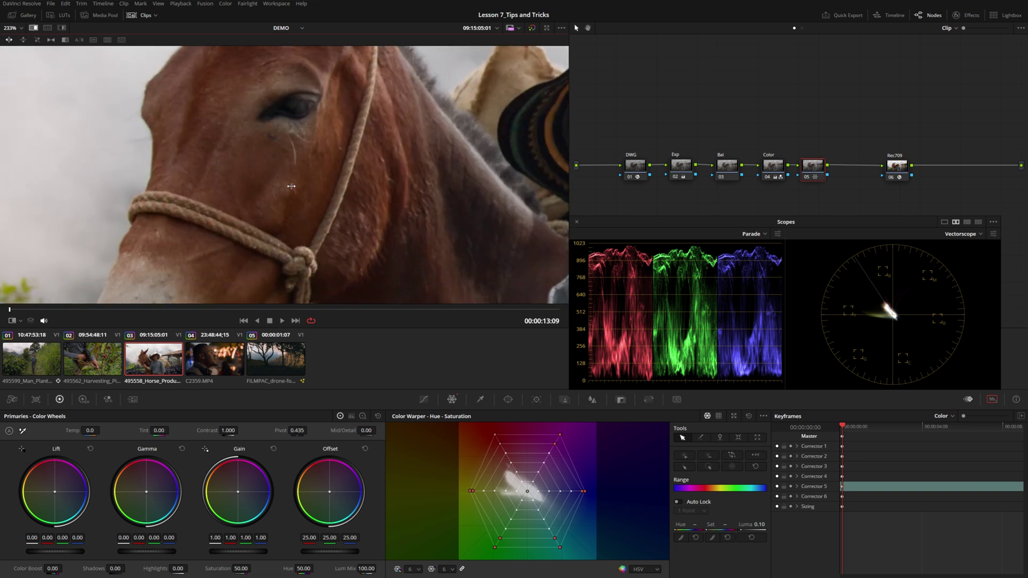
pyautogui.hotkey('shift', 'z')
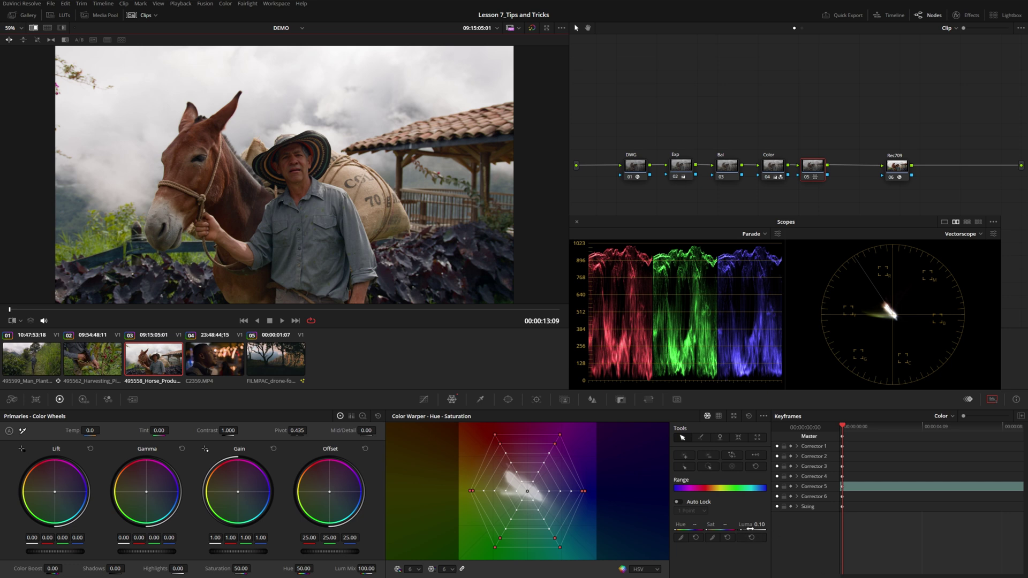
# Look up the channel options of node 05 without changing them.
pyautogui.rightClick(816, 170)
pyautogui.moveTo(849, 281)
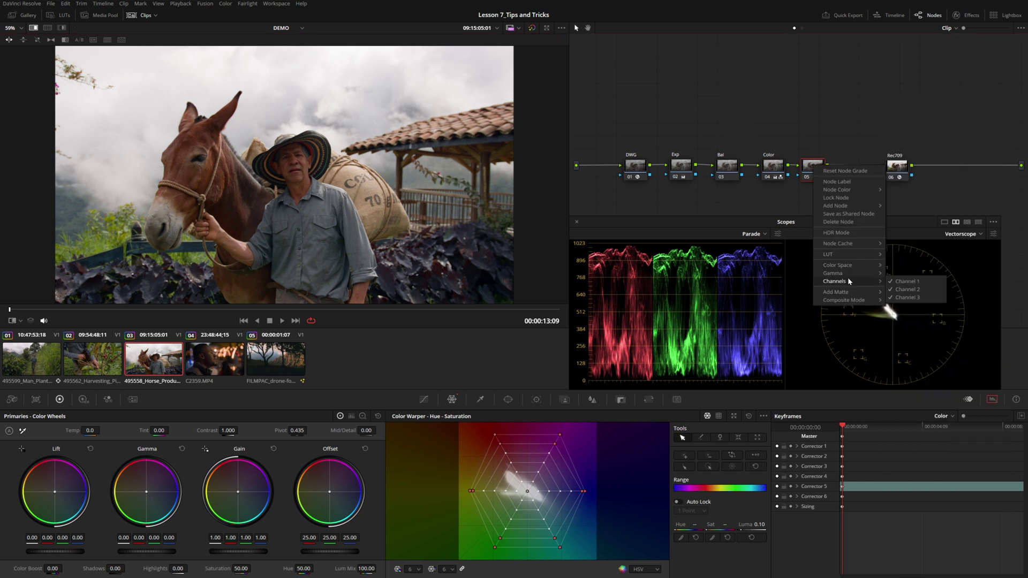
pyautogui.click(746, 509)
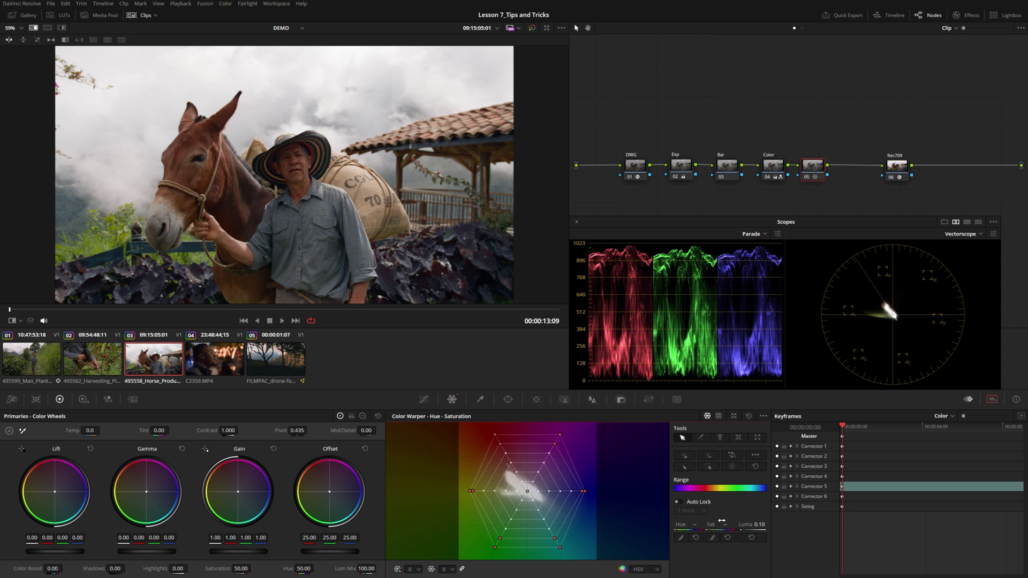
# Fine-tune the saturation of the selected outer ring in the Color Warper.
pyautogui.moveTo(726, 525); pyautogui.dragTo(758, 524)
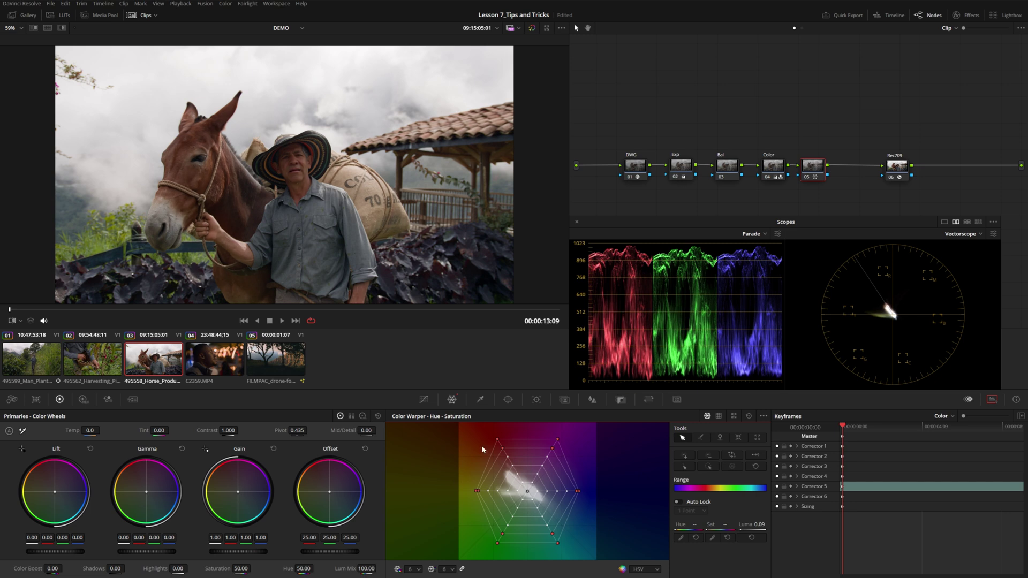
pyautogui.moveTo(727, 525); pyautogui.dragTo(730, 526)
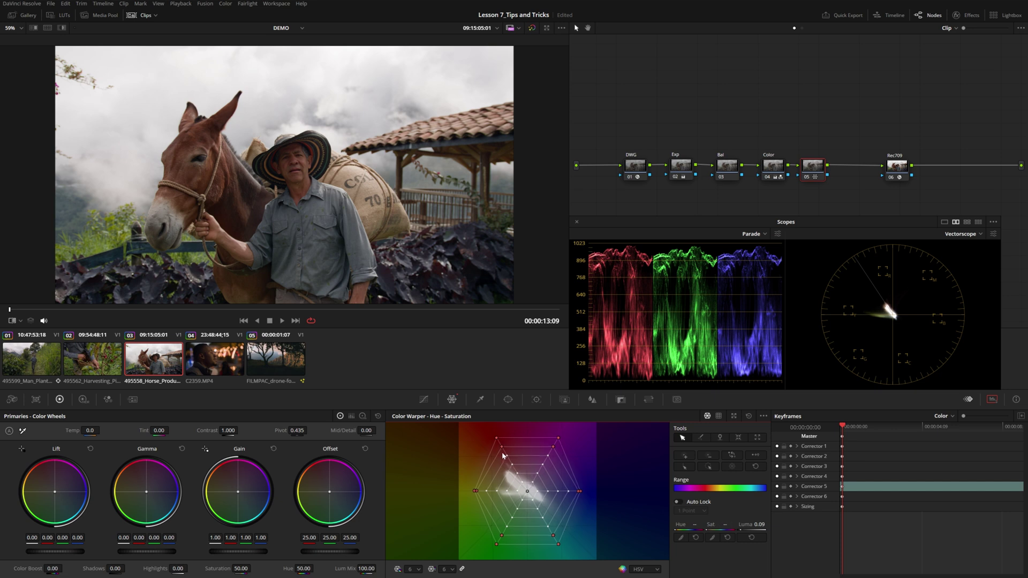
# Move the orange-red point of the Color Warper's hue-saturation grid inward and fine-tune its luma.
pyautogui.click(507, 456)
pyautogui.click(683, 467)
pyautogui.moveTo(506, 455)
pyautogui.mouseDown()
pyautogui.moveTo(524, 449)
pyautogui.moveTo(492, 469)
pyautogui.moveTo(513, 467)
pyautogui.mouseUp()
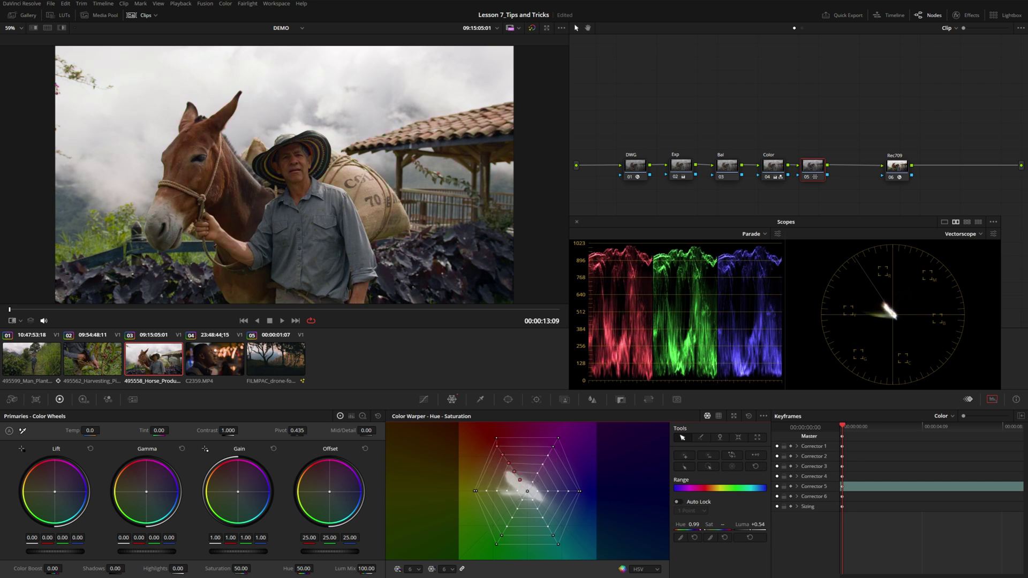
pyautogui.moveTo(757, 525); pyautogui.dragTo(759, 523)
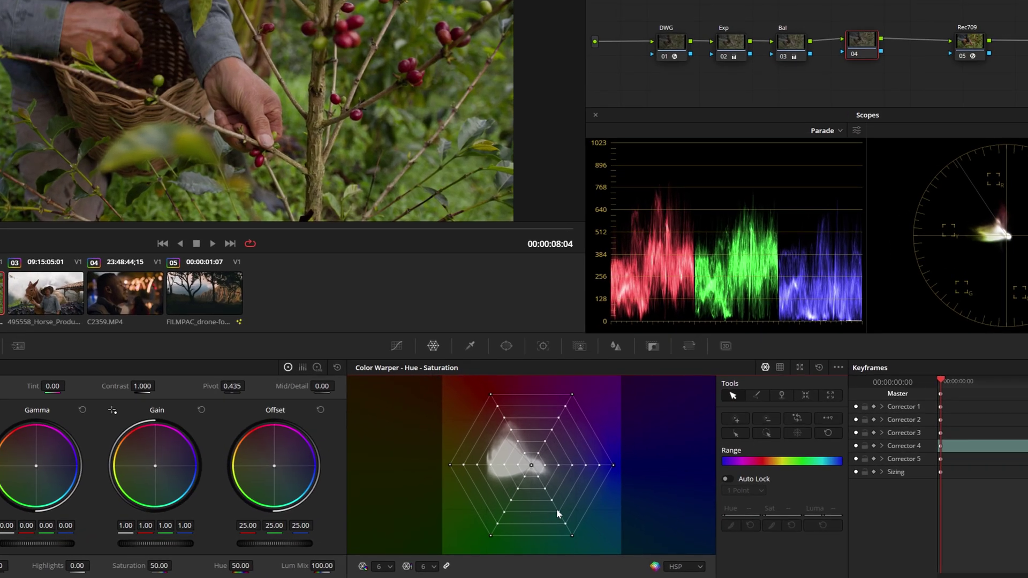
# On the coffee-harvesting clip, switch the Color Warper to Chroma-Luma and push the points outward around the dense areas of both grids.
pyautogui.click(780, 367)
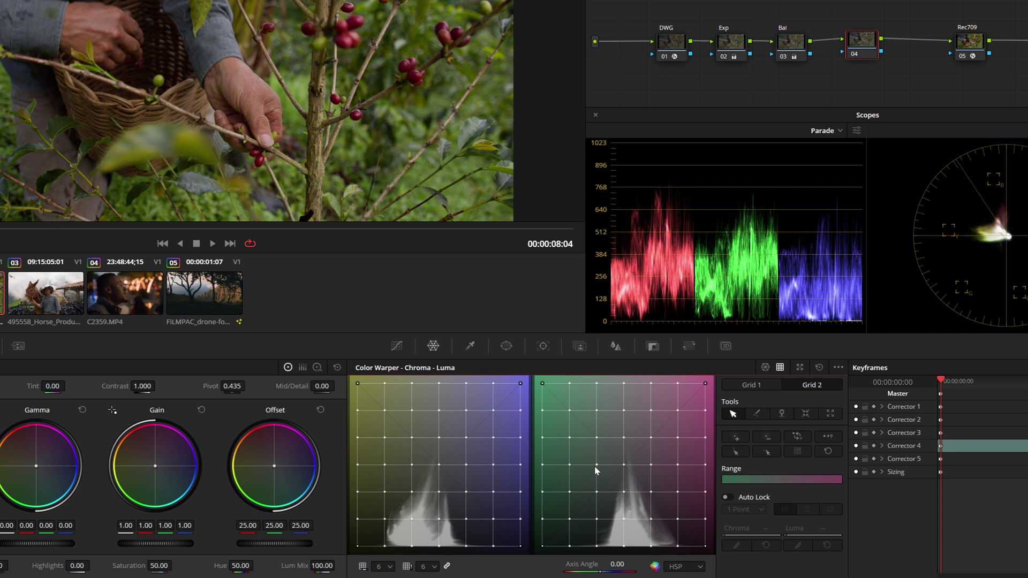
pyautogui.click(831, 415)
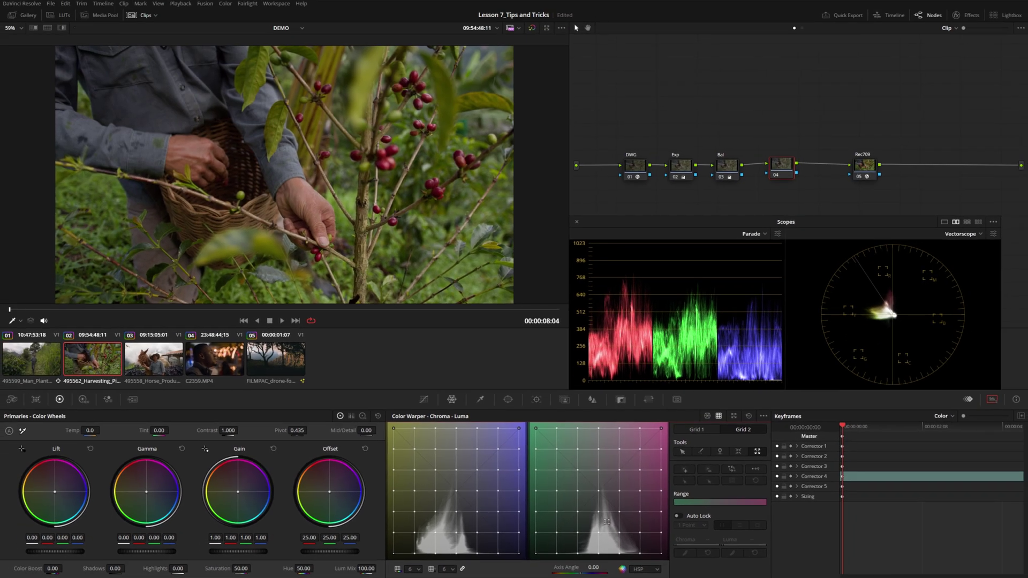
pyautogui.moveTo(606, 522); pyautogui.dragTo(611, 522)
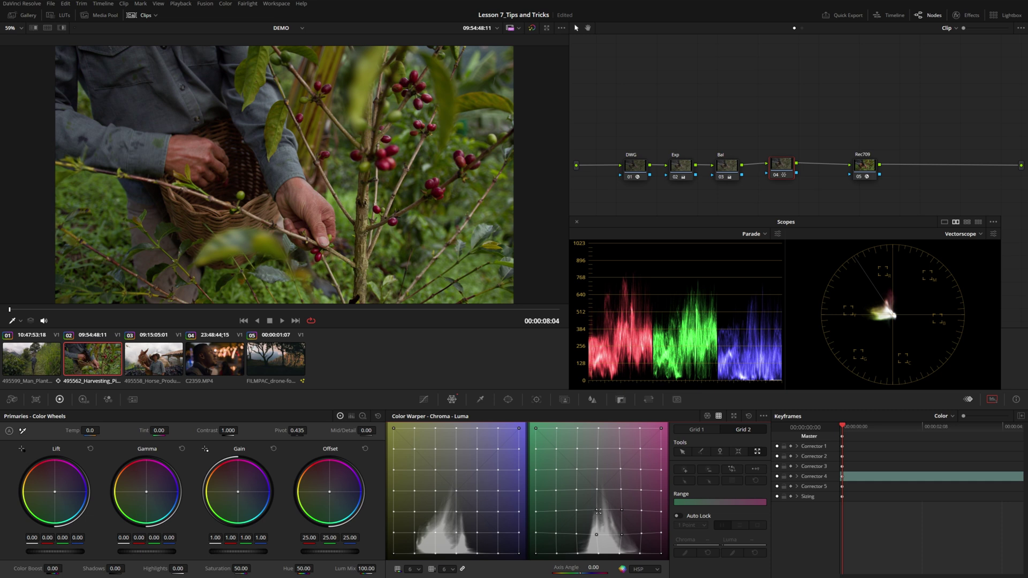
pyautogui.click(445, 523)
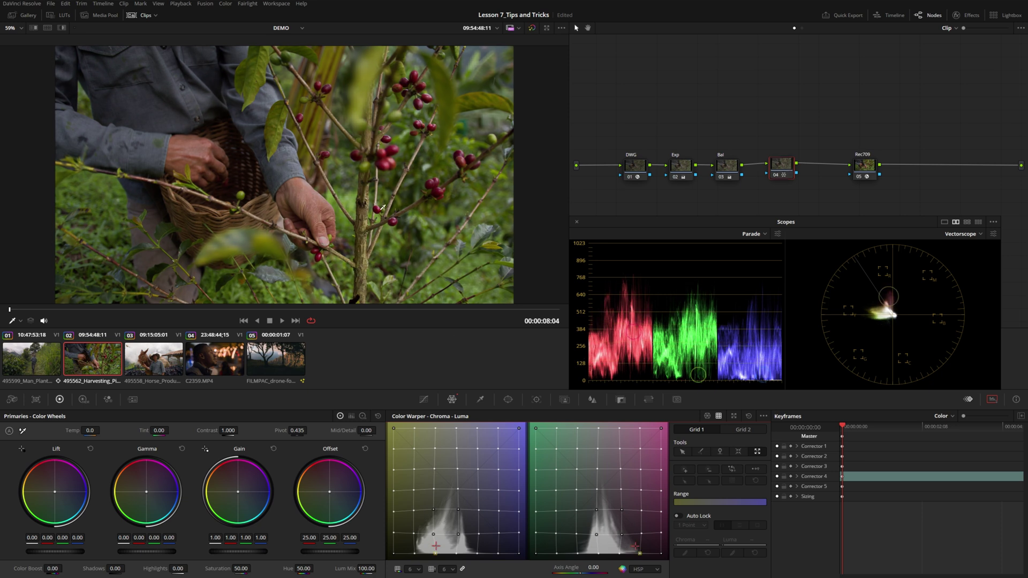
# Compare the coffee-harvesting shot with node 04 disabled and enabled.
pyautogui.hotkey('ctrl', 'd')
pyautogui.hotkey('ctrl', 'd')
pyautogui.hotkey('ctrl', 'd')
pyautogui.hotkey('ctrl', 'd')
pyautogui.hotkey('ctrl', 'd')
pyautogui.hotkey('ctrl', 'd')
pyautogui.hotkey('ctrl', 'd')
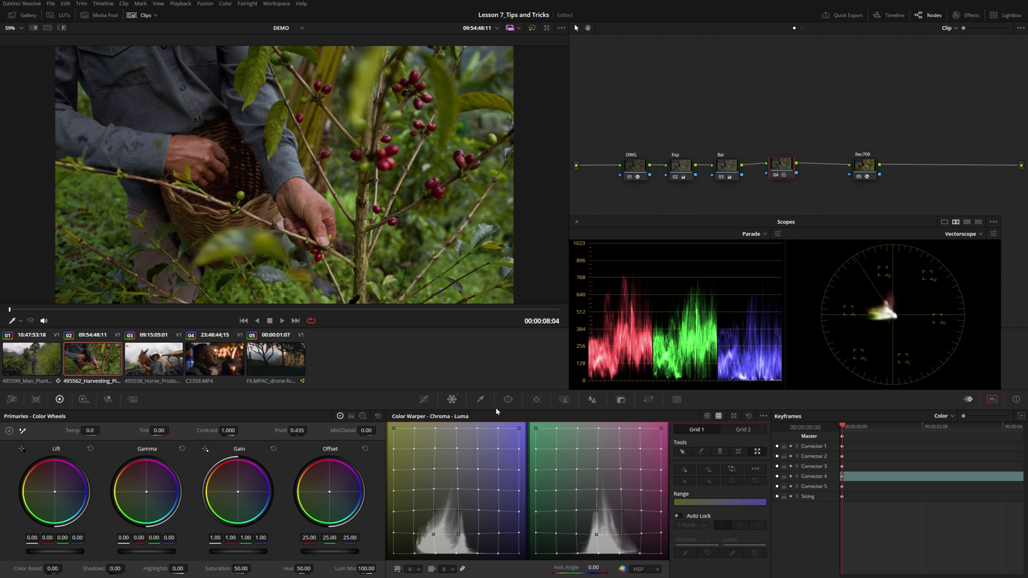
# Set the Color Warper's color space to HSV and inspect the hands and coffee cherries at 100% zoom.
pyautogui.click(645, 571)
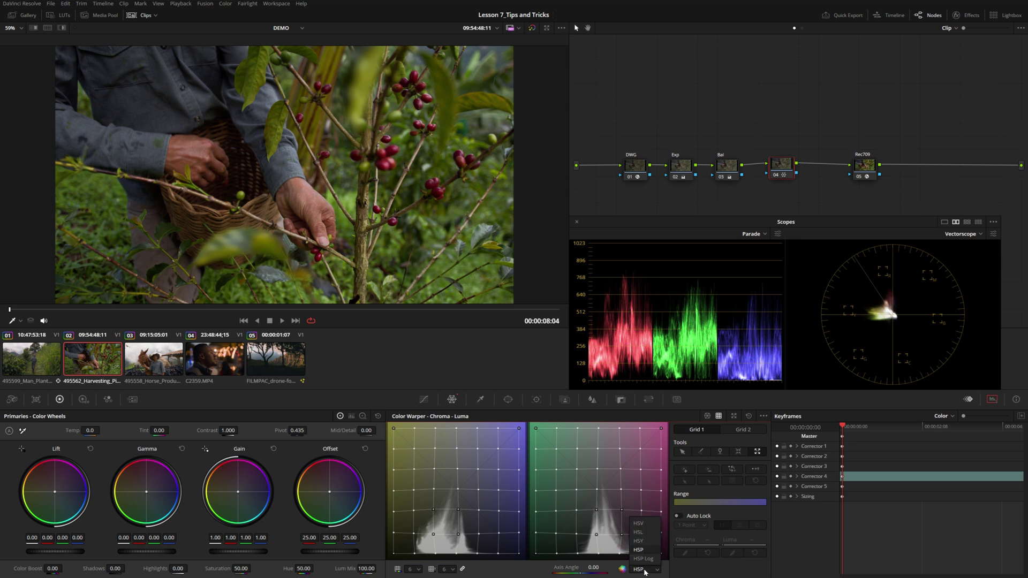
pyautogui.click(639, 523)
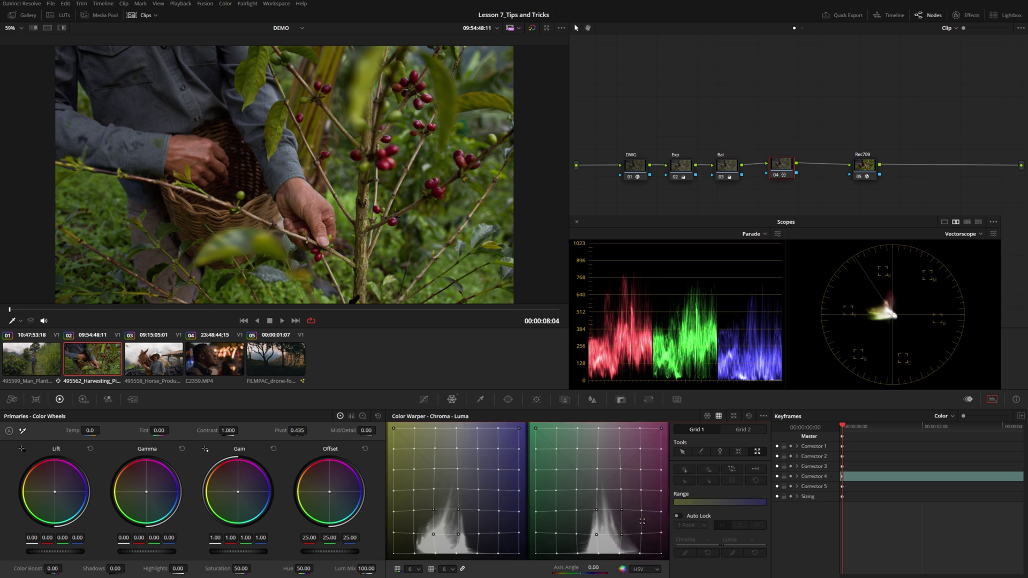
pyautogui.scroll(2, 338, 241)
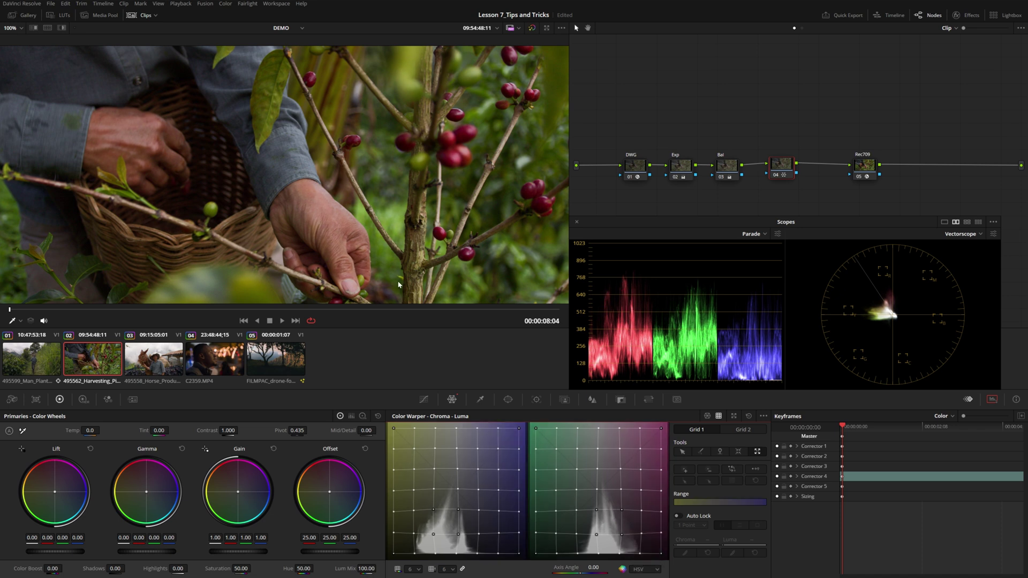
pyautogui.hotkey('shift', 'z')
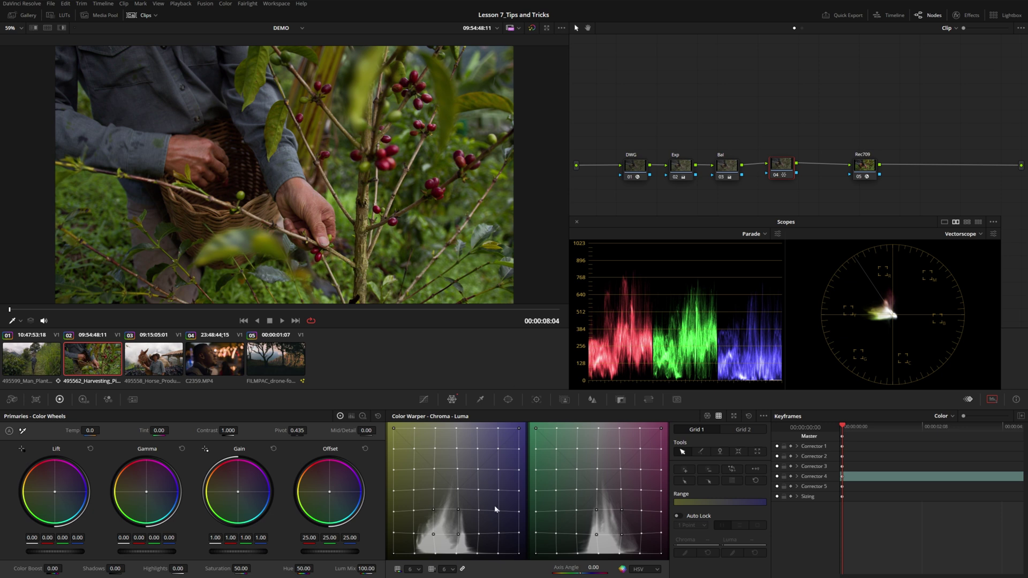
# In Grid 1, pin the top centre point and lower both upper corner points to a luma of 0.64.
pyautogui.click(457, 429)
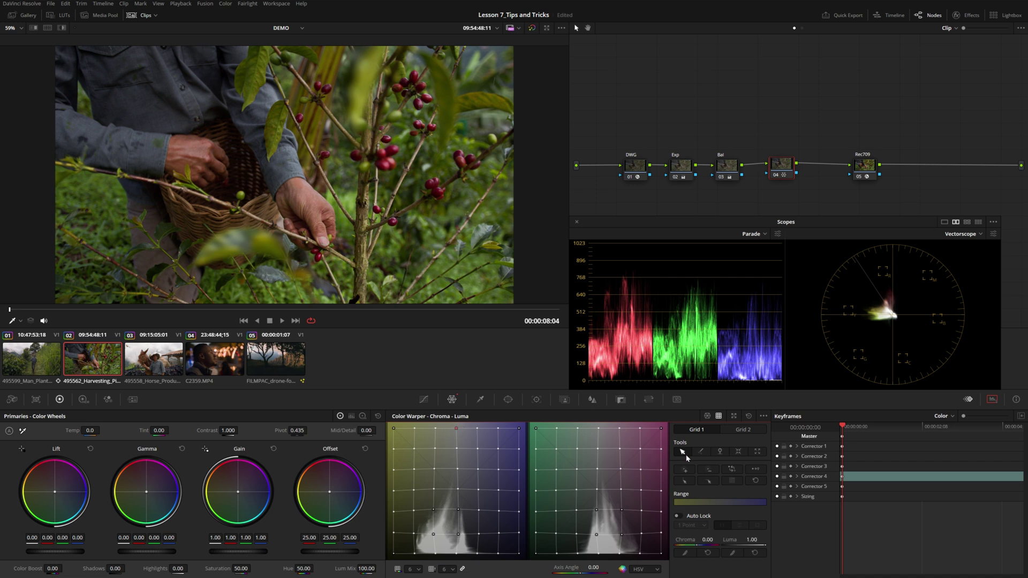
pyautogui.click(756, 470)
pyautogui.click(519, 429)
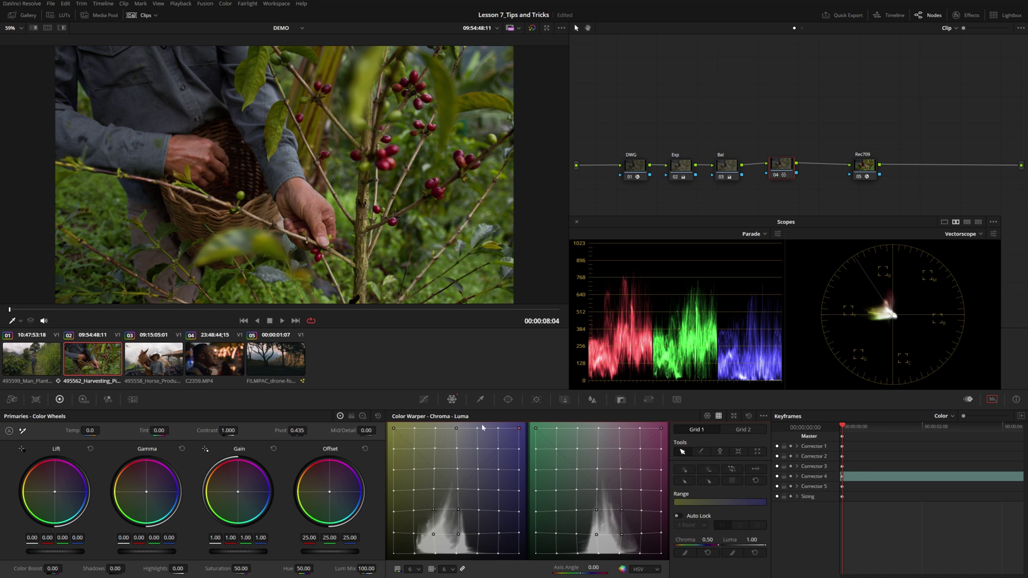
pyautogui.keyDown('shift'); pyautogui.click(394, 428); pyautogui.keyUp('shift')
pyautogui.moveTo(730, 540); pyautogui.dragTo(708, 540)
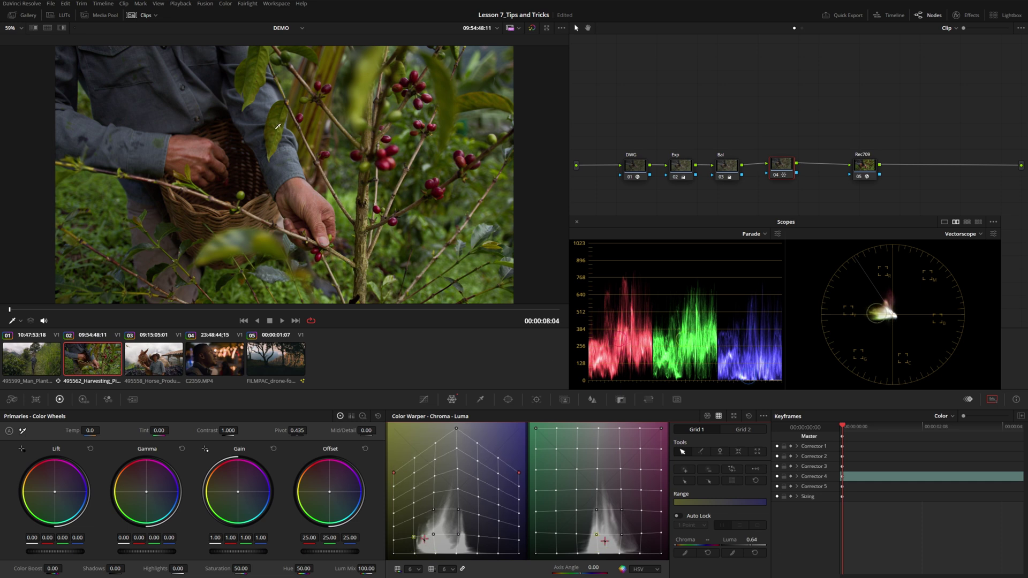
# In Grid 2, pin the top centre point and lower both upper corner points to a luma of 0.69.
pyautogui.click(599, 429)
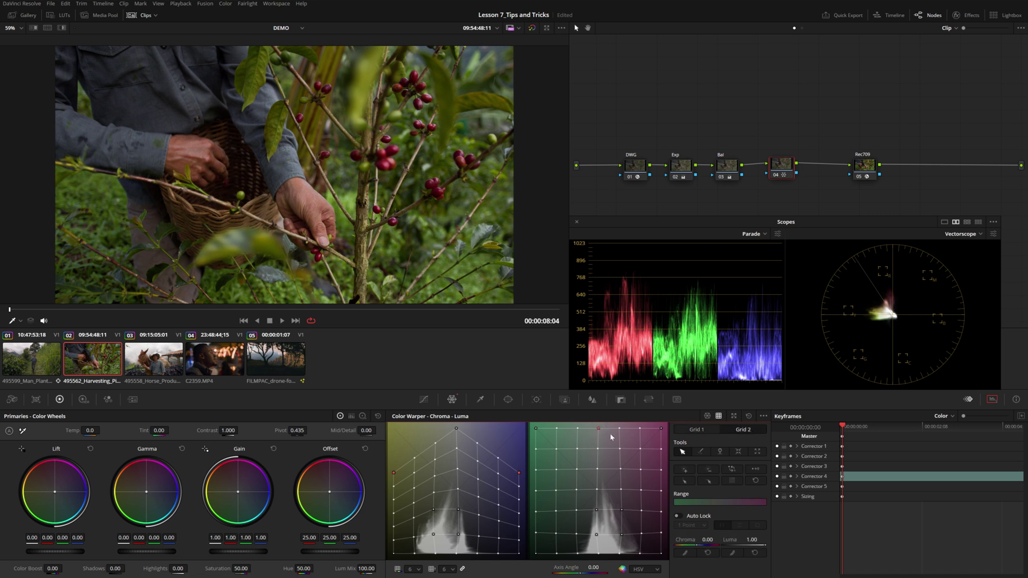
pyautogui.click(761, 469)
pyautogui.click(662, 429)
pyautogui.keyDown('shift'); pyautogui.click(536, 429); pyautogui.keyUp('shift')
pyautogui.moveTo(751, 540); pyautogui.dragTo(735, 540)
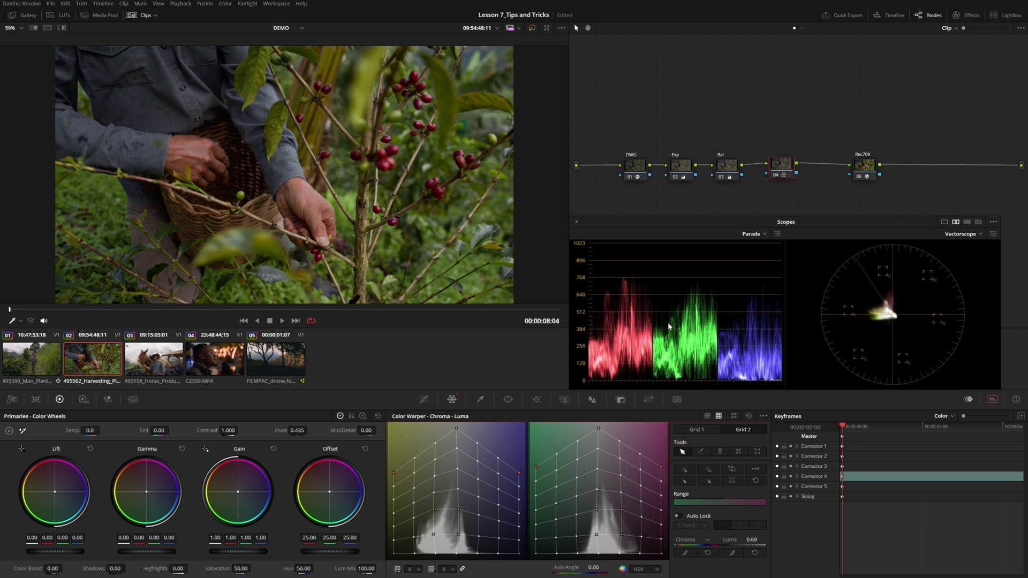
pyautogui.moveTo(43, 309); pyautogui.dragTo(156, 297)
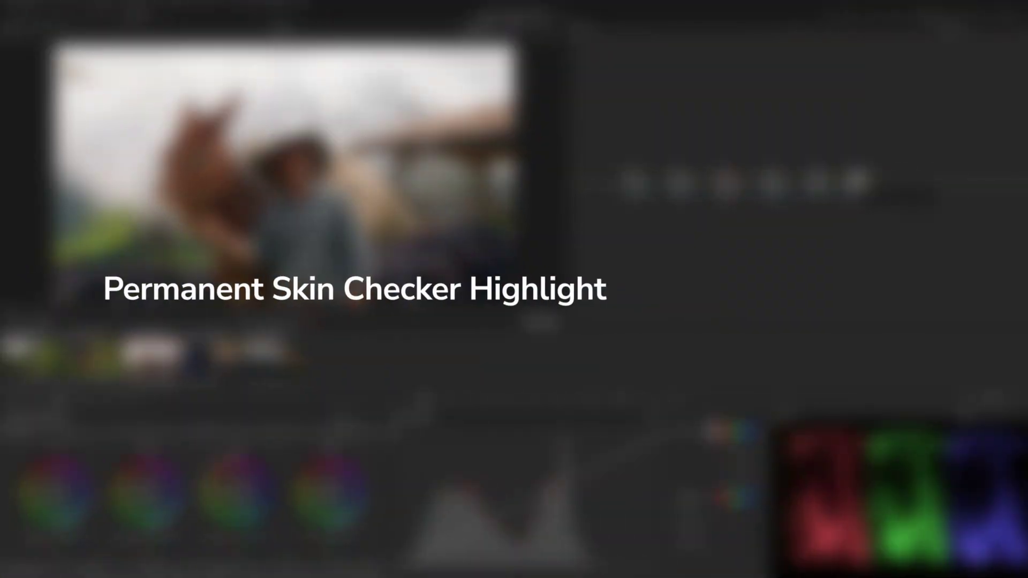
# Add a node after Rec709 and fit a hard-edged circular window, size about 33.6 with zero softness, over the man's face.
pyautogui.click(859, 184)
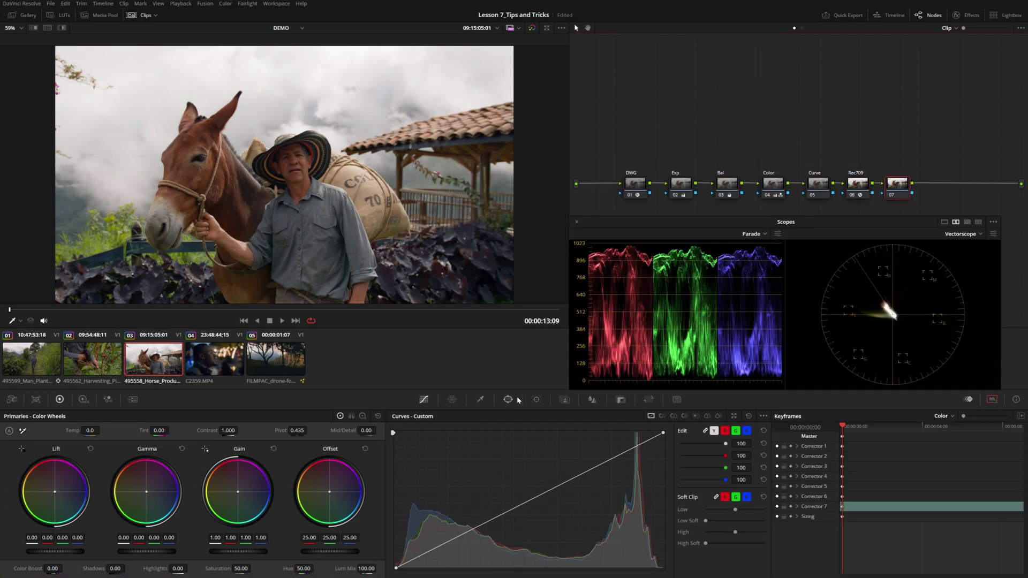
pyautogui.click(509, 400)
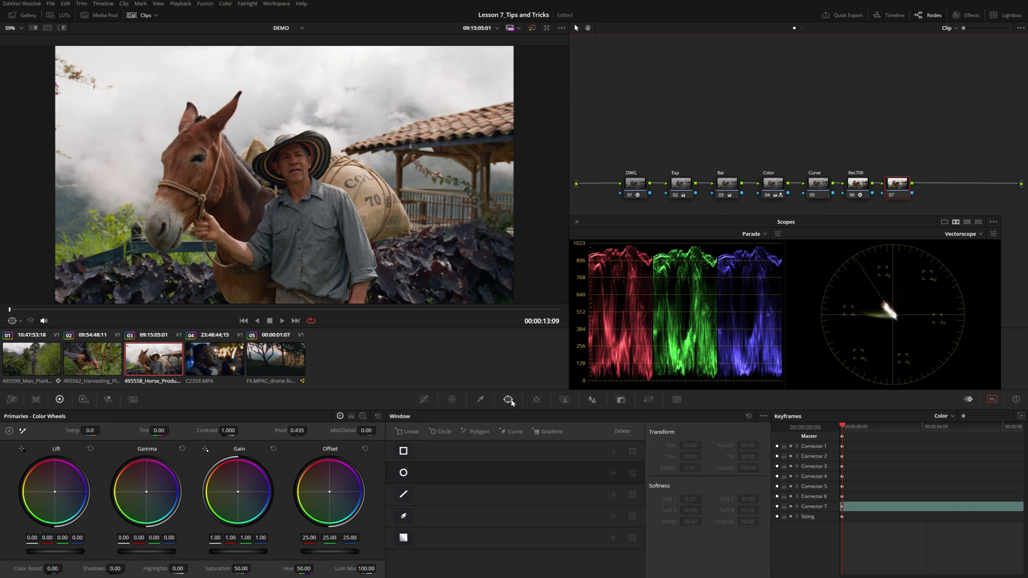
pyautogui.click(404, 473)
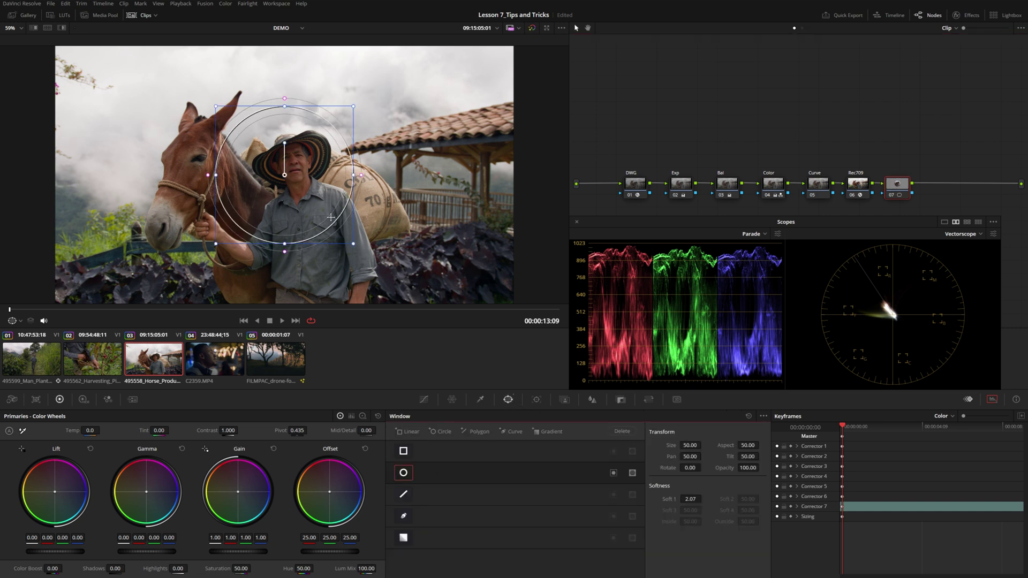
pyautogui.moveTo(331, 221); pyautogui.dragTo(293, 181)
# Highlight the face window of node 07, compare the highlighted view with the Bal node selected, and turn the highlight off.
pyautogui.hotkey('shift', 'h')
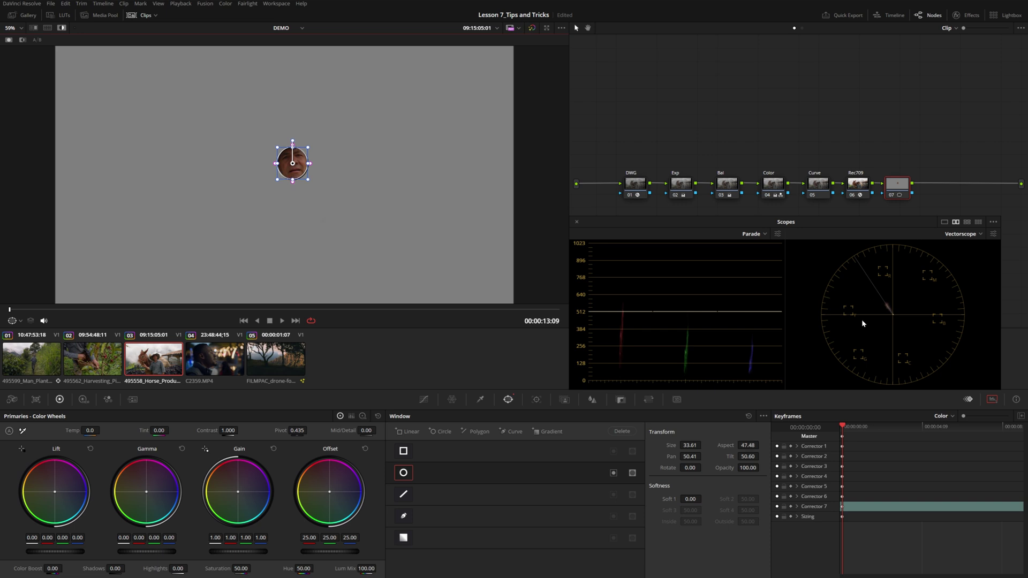
pyautogui.click(719, 190)
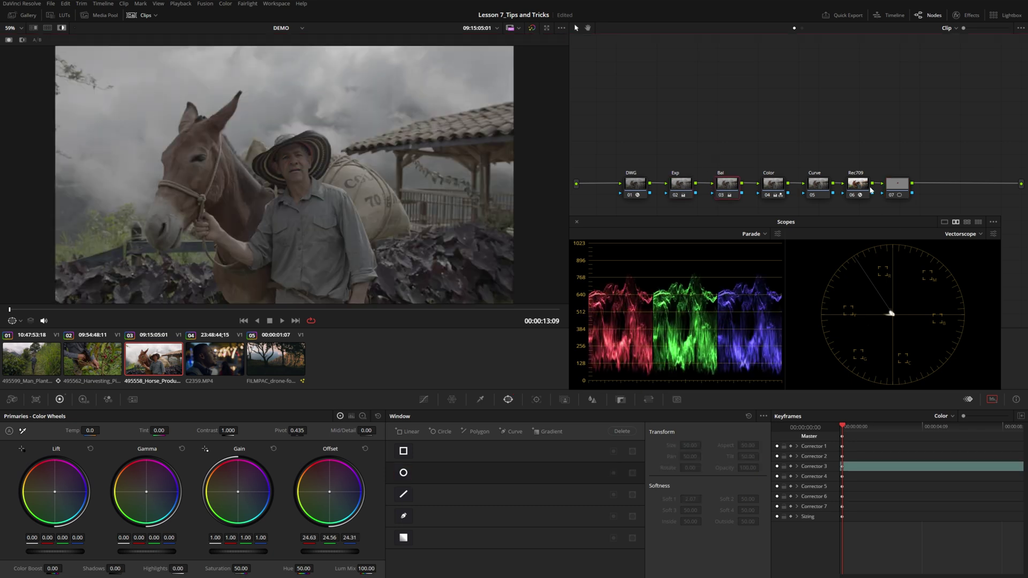
pyautogui.click(897, 189)
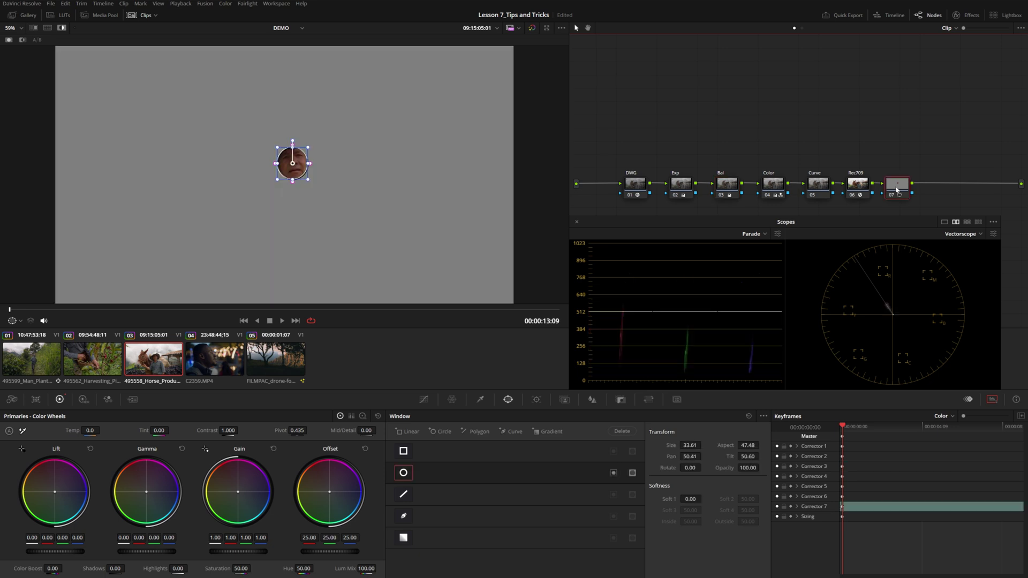
pyautogui.click(727, 184)
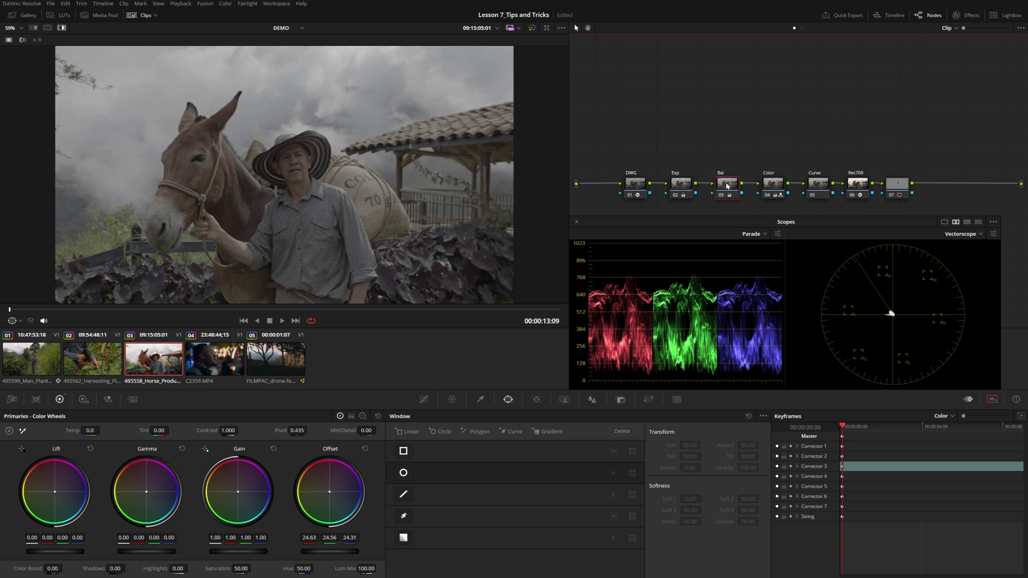
pyautogui.click(895, 190)
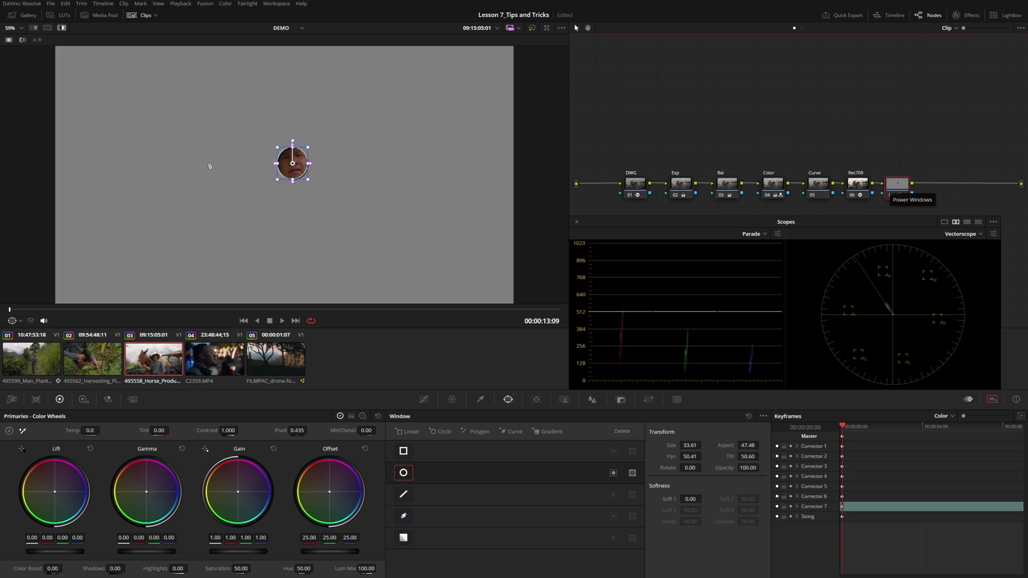
pyautogui.hotkey('shift', 'h')
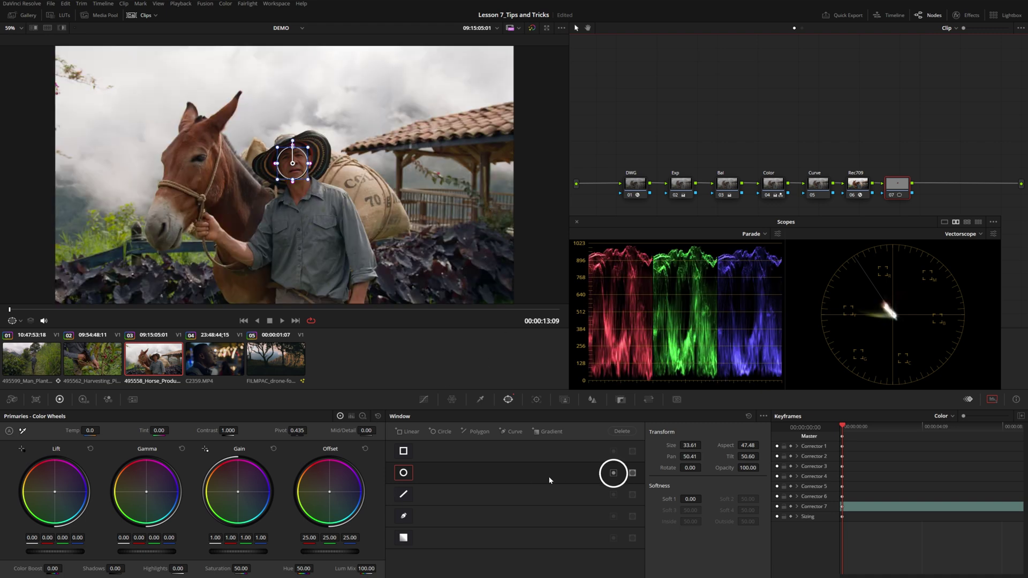
# Invert the circular face window and lower node 07's Gain to 0.01 to black out everything around the skin.
pyautogui.click(612, 474)
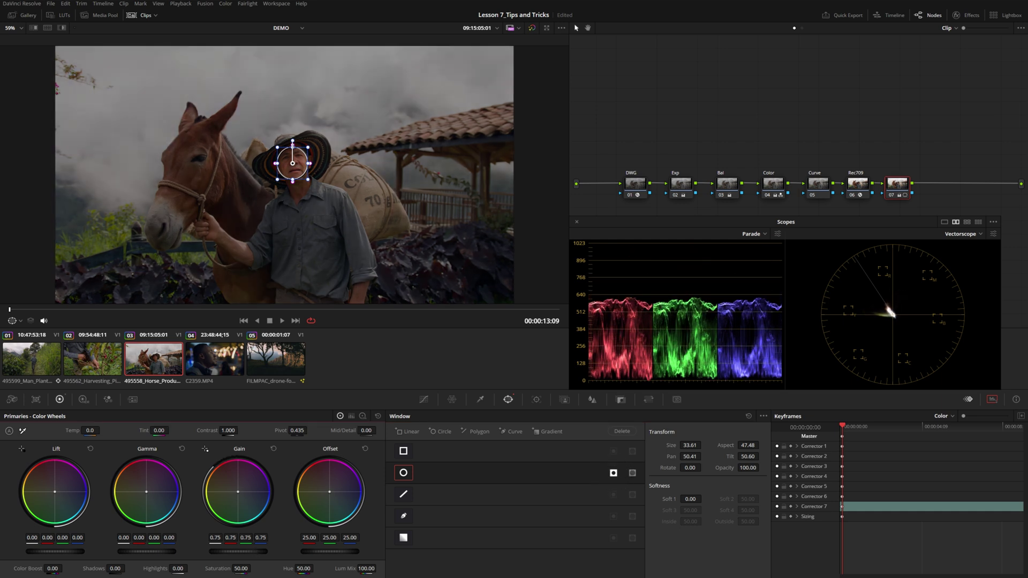
pyautogui.moveTo(257, 551); pyautogui.dragTo(240, 554)
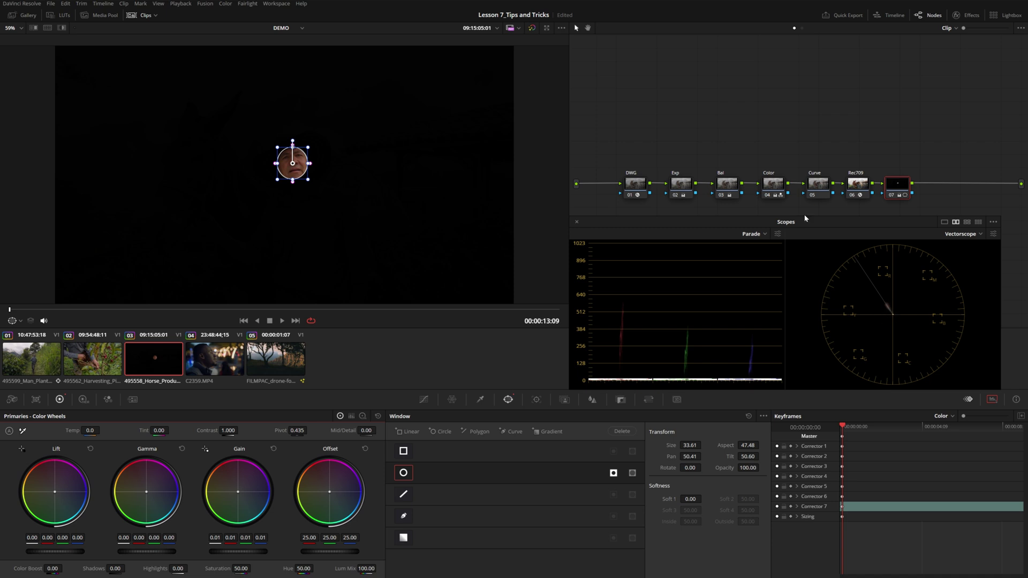
# Hide the window outline and set the Bal node's Offset balance to 25.00 in all channels.
pyautogui.click(731, 190)
pyautogui.click(680, 190)
pyautogui.hotkey('shift', "'")
pyautogui.moveTo(323, 498); pyautogui.dragTo(324, 497)
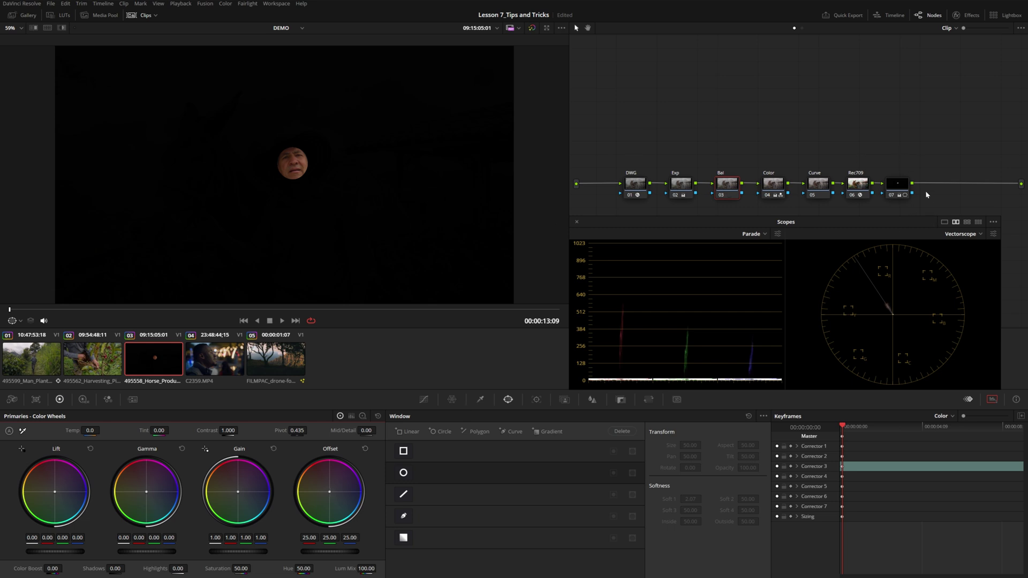
# Delete the skin-check node 07 after Rec709.
pyautogui.click(904, 190)
pyautogui.press('Delete')
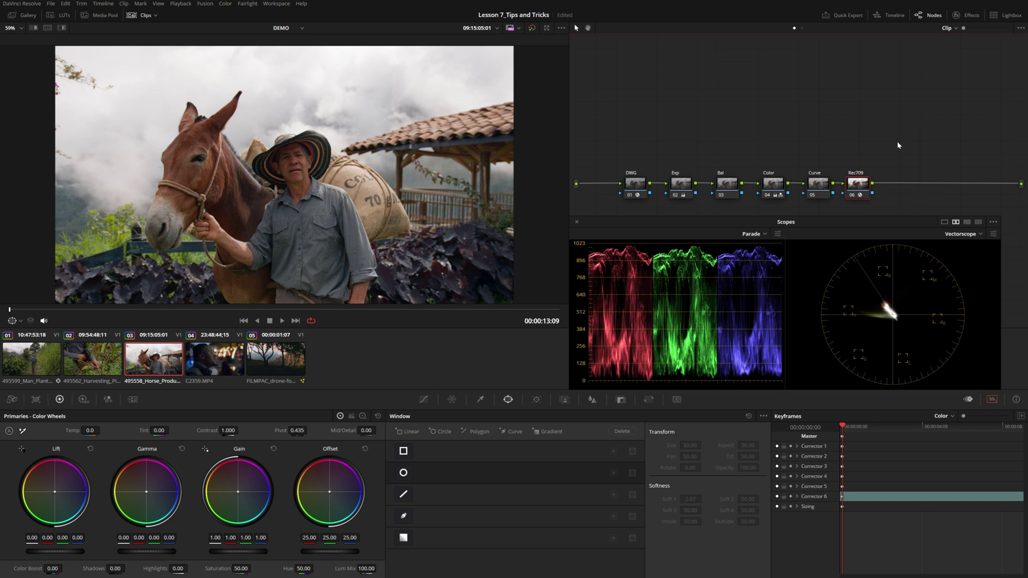
# Move the Rec709 node from the clip's node graph onto node 01 of the timeline node graph.
pyautogui.press('Delete')
pyautogui.click(802, 29)
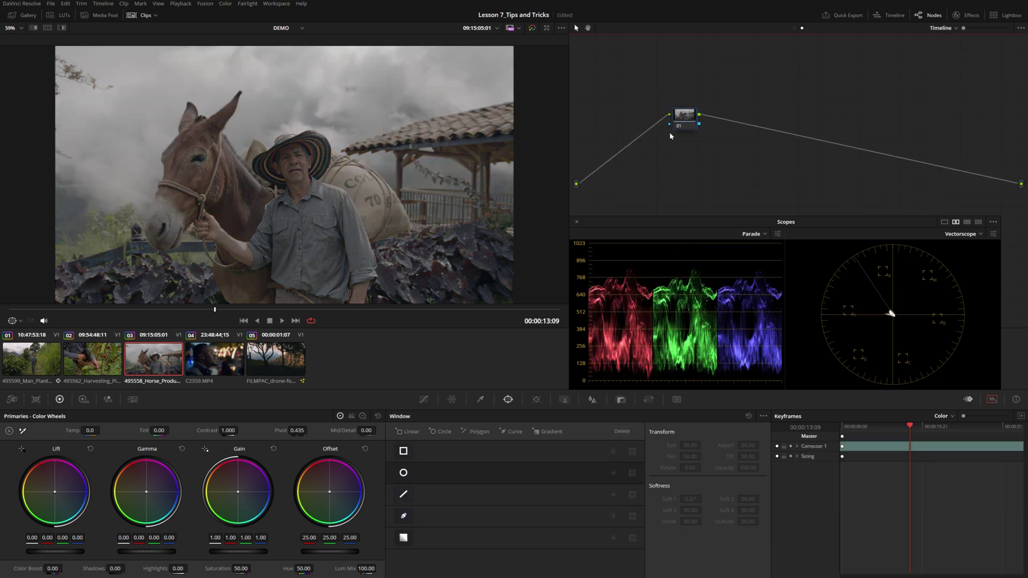
pyautogui.hotkey('ctrl', 'v')
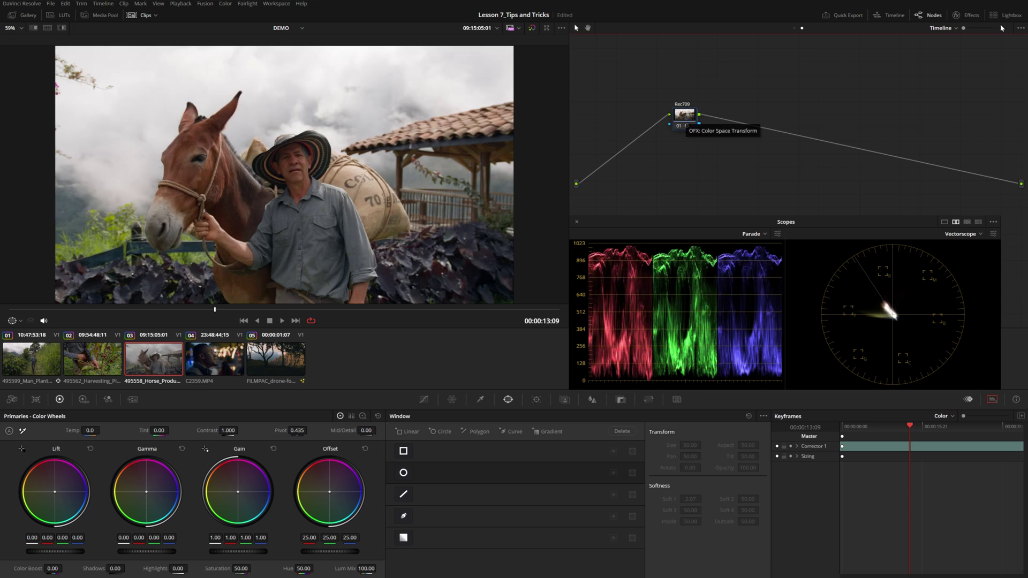
# Set the output gamma of the Rec709 node's Color Space Transform to Cineon Film Log.
pyautogui.click(966, 16)
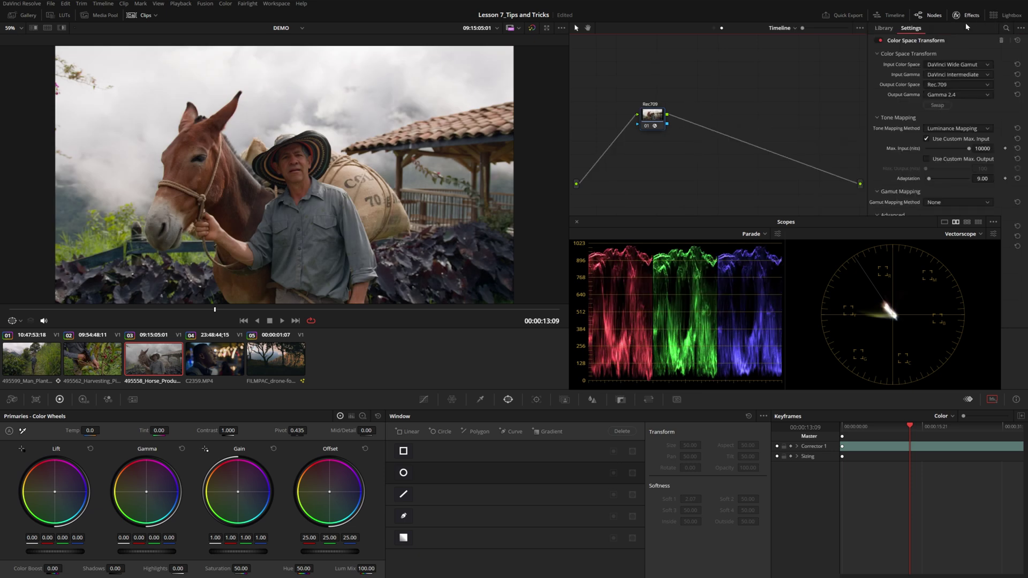
pyautogui.click(947, 95)
pyautogui.click(939, 131)
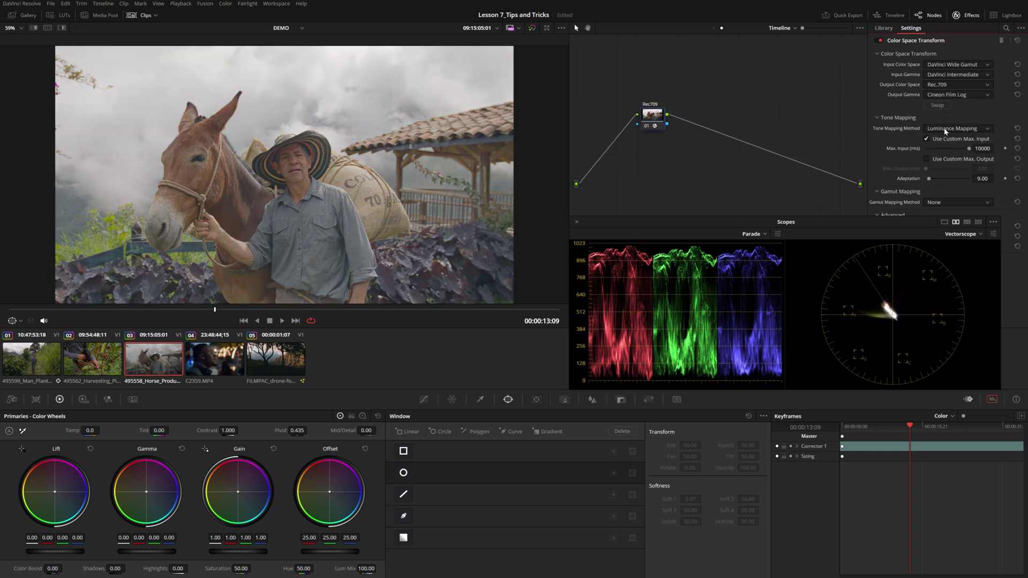
# Add a serial node after Rec709 in the timeline node graph and apply the Rec709 Kodak 2383 D55 film look LUT.
pyautogui.hotkey('alt', 's')
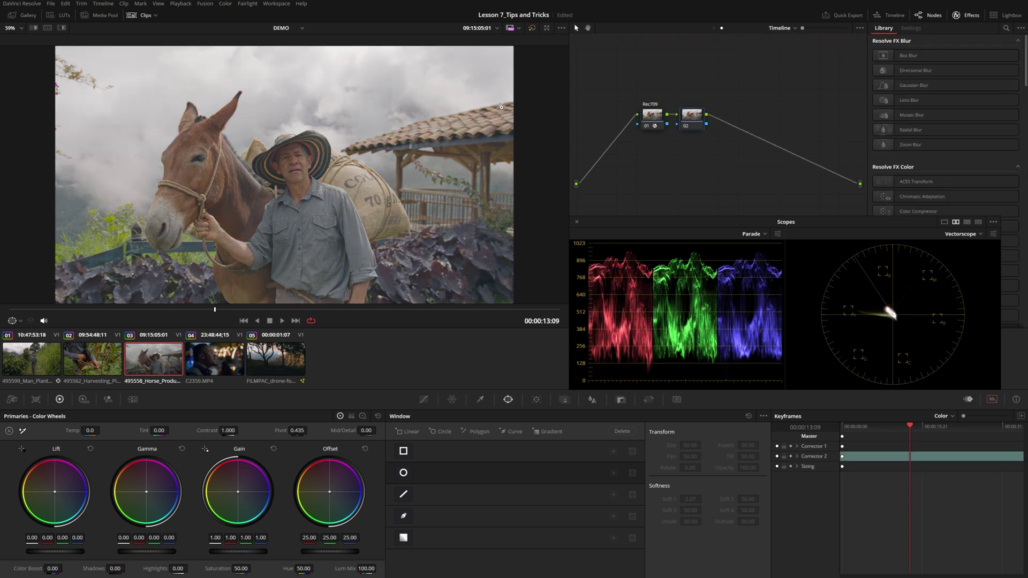
pyautogui.click(65, 16)
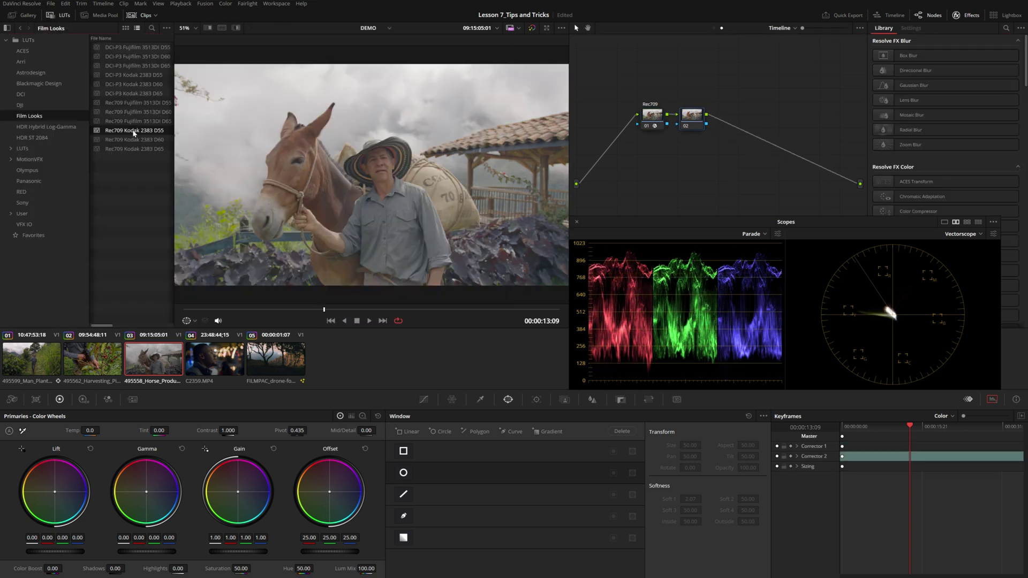
pyautogui.doubleClick(133, 131)
pyautogui.click(62, 17)
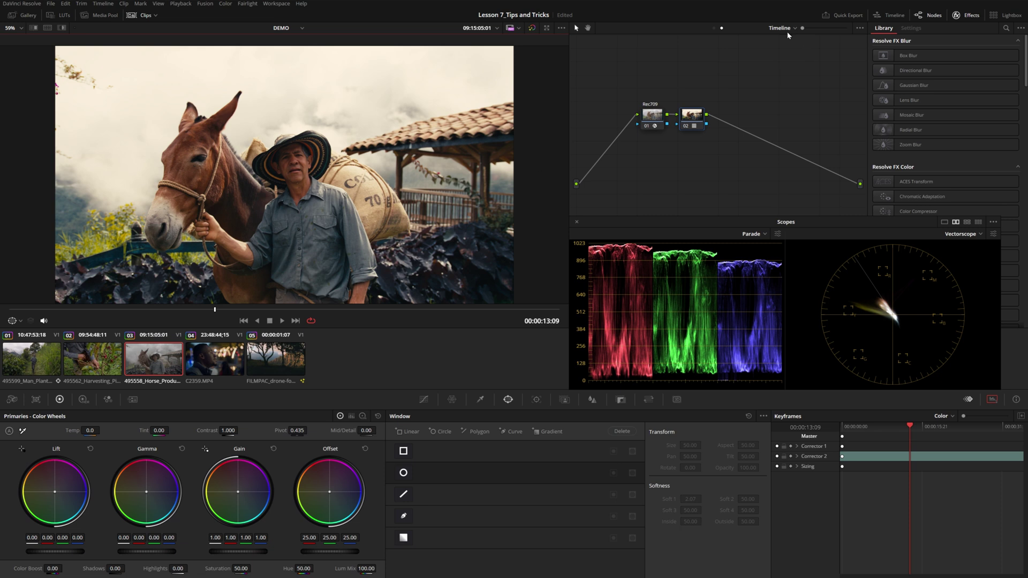
# Add serial node 03 after the LUT node, fit a small circle window over the man's face and highlight it.
pyautogui.hotkey('alt', 's')
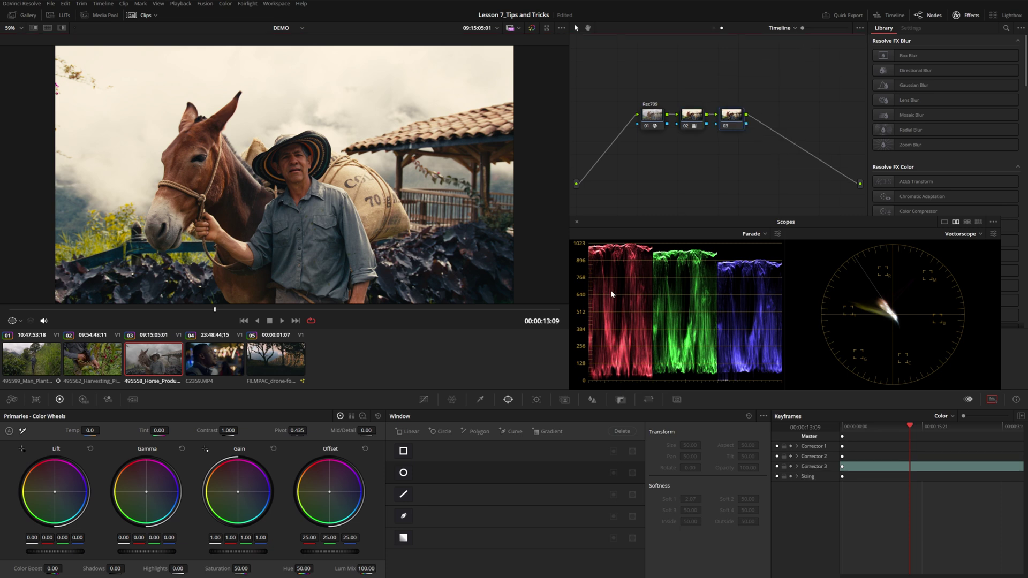
pyautogui.click(404, 474)
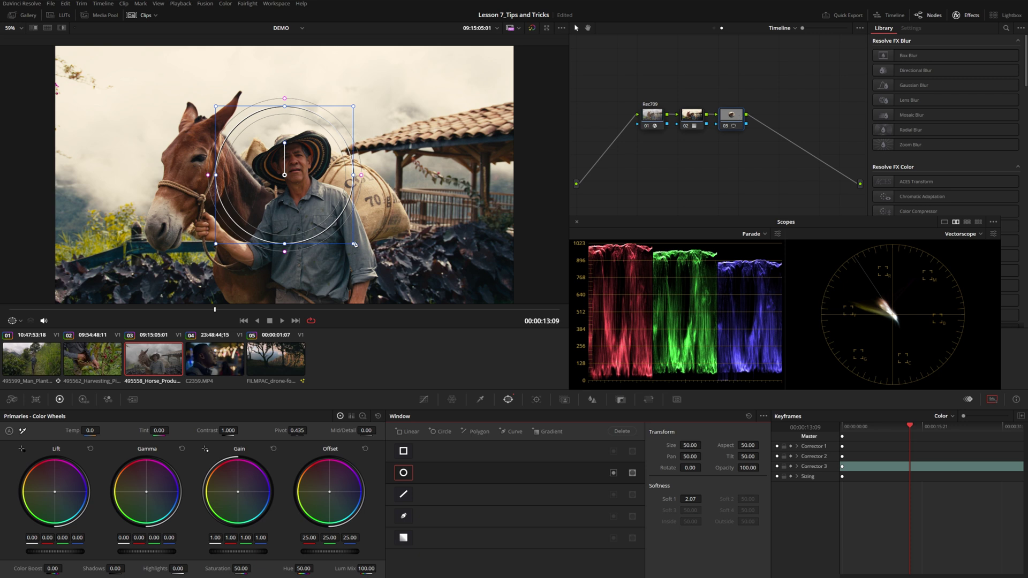
pyautogui.hotkey('shift', 'h')
pyautogui.moveTo(354, 244); pyautogui.dragTo(301, 183)
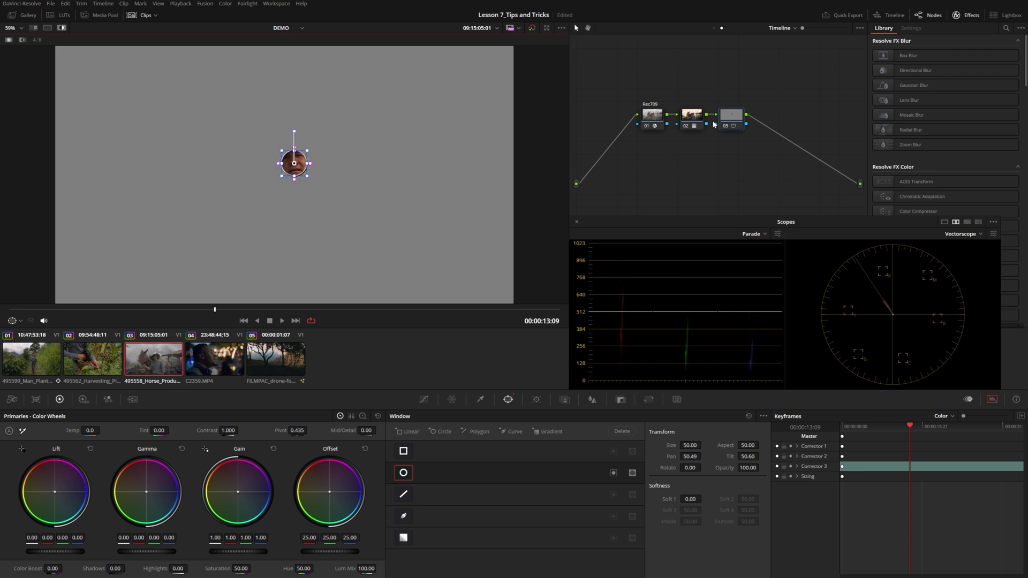
# Check whether the face highlight shows from the clip's Exp and Bal nodes, and return to the timeline node graph.
pyautogui.click(714, 28)
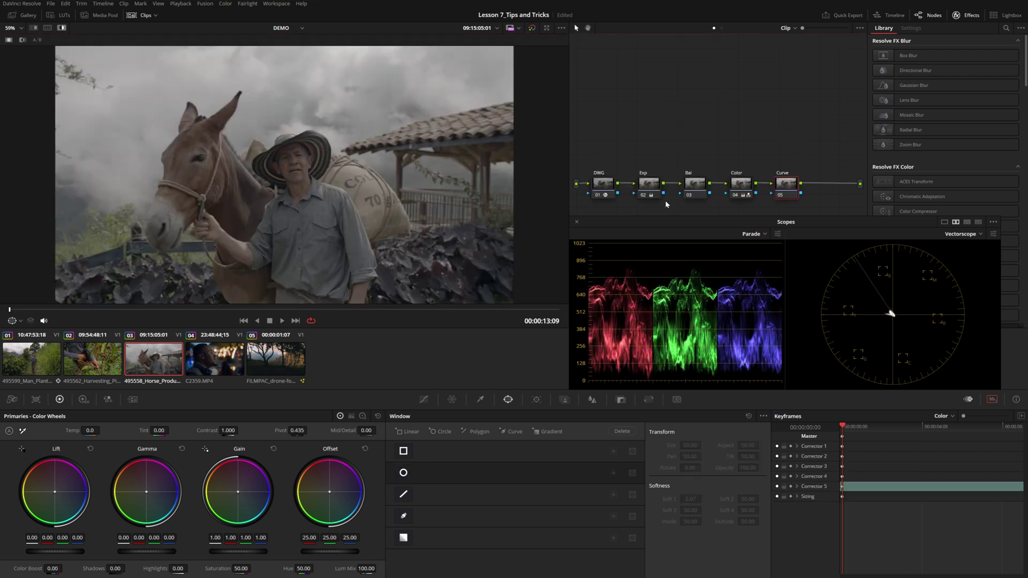
pyautogui.click(700, 191)
pyautogui.click(655, 188)
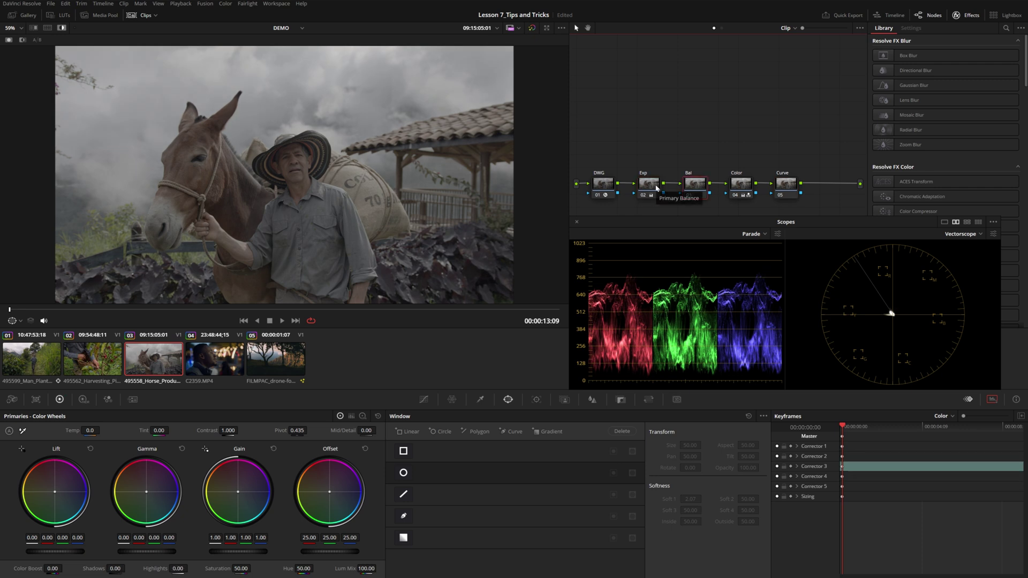
pyautogui.click(689, 195)
pyautogui.click(691, 189)
pyautogui.hotkey('ctrl', 'd')
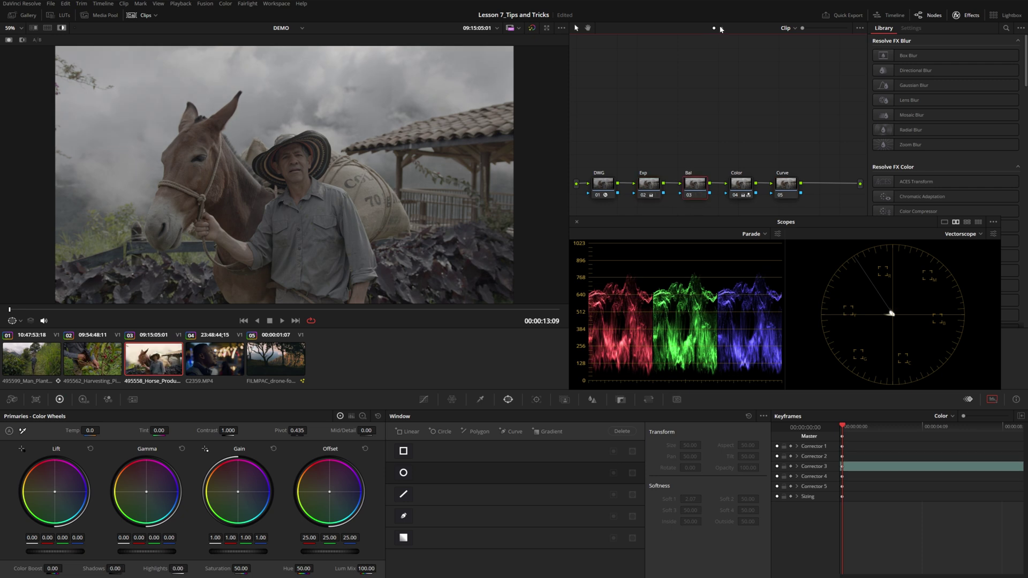
pyautogui.click(721, 28)
# With the highlight off, invert node 03's circle window and lower its Gain to 0.16 to darken everything outside the face.
pyautogui.hotkey('shift', 'h')
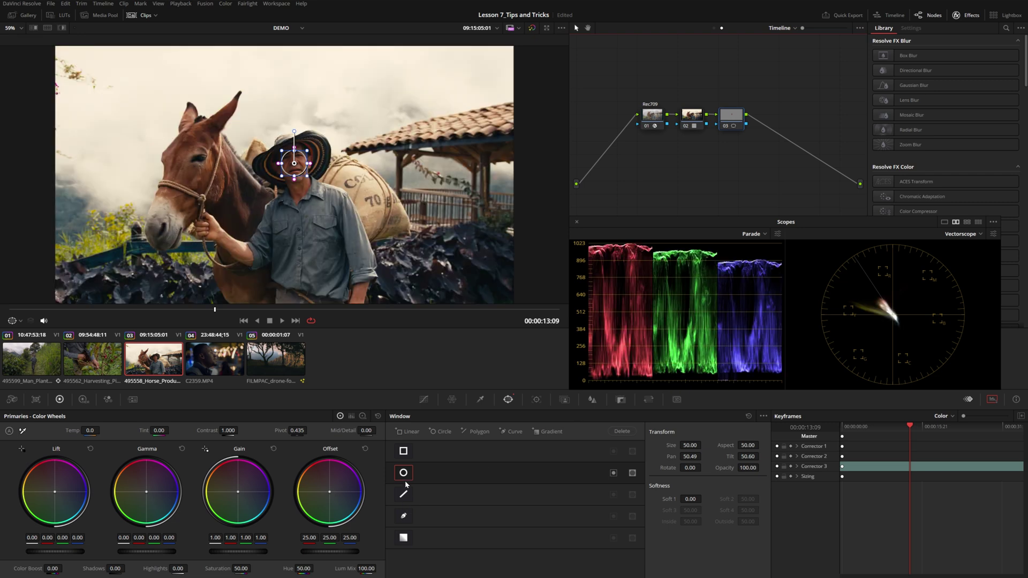
pyautogui.click(614, 473)
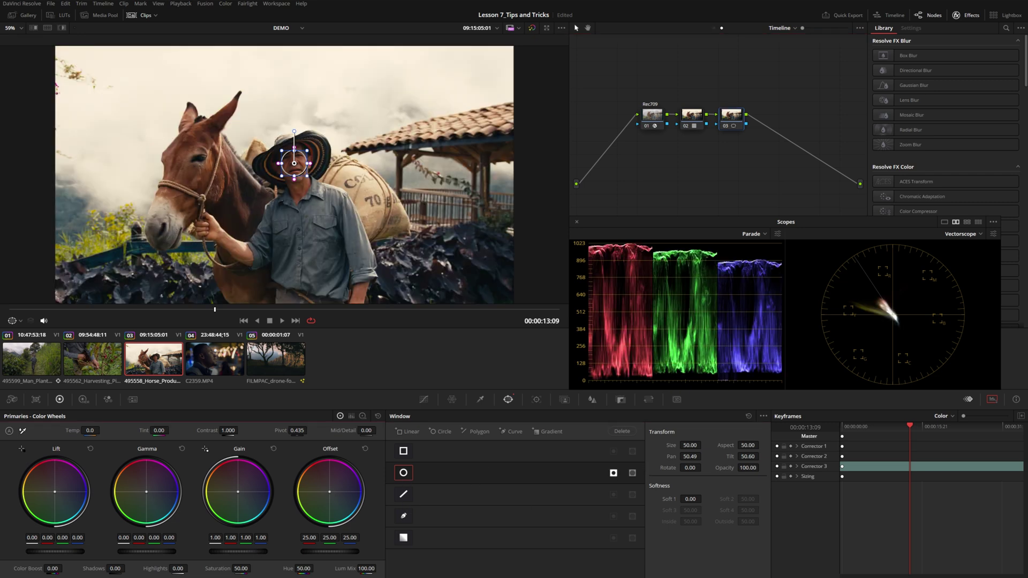
pyautogui.moveTo(238, 551); pyautogui.dragTo(224, 551)
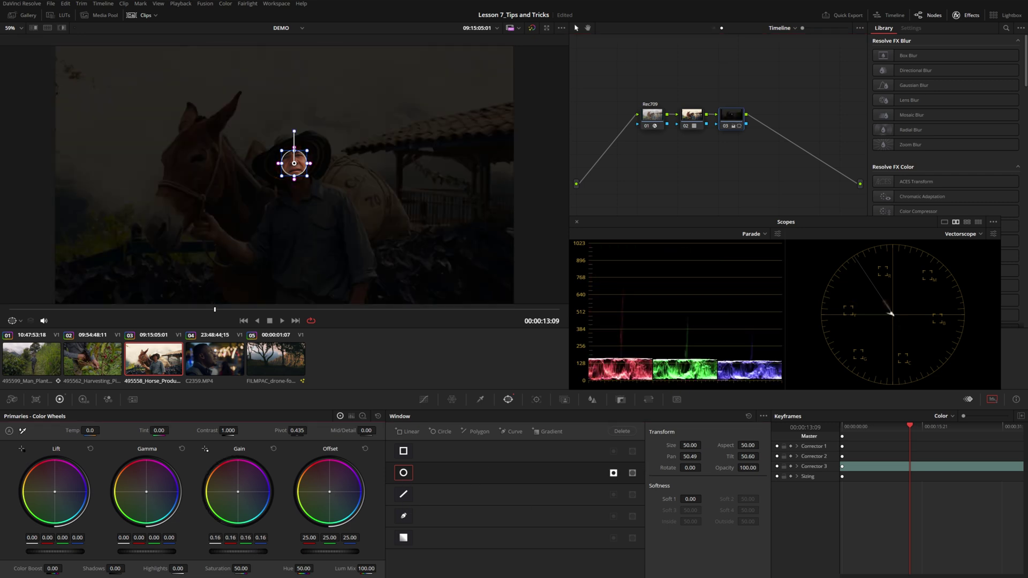
# Check the darkened image from the clip's node graph, and lower timeline node 03's Gain to 0.03.
pyautogui.click(714, 28)
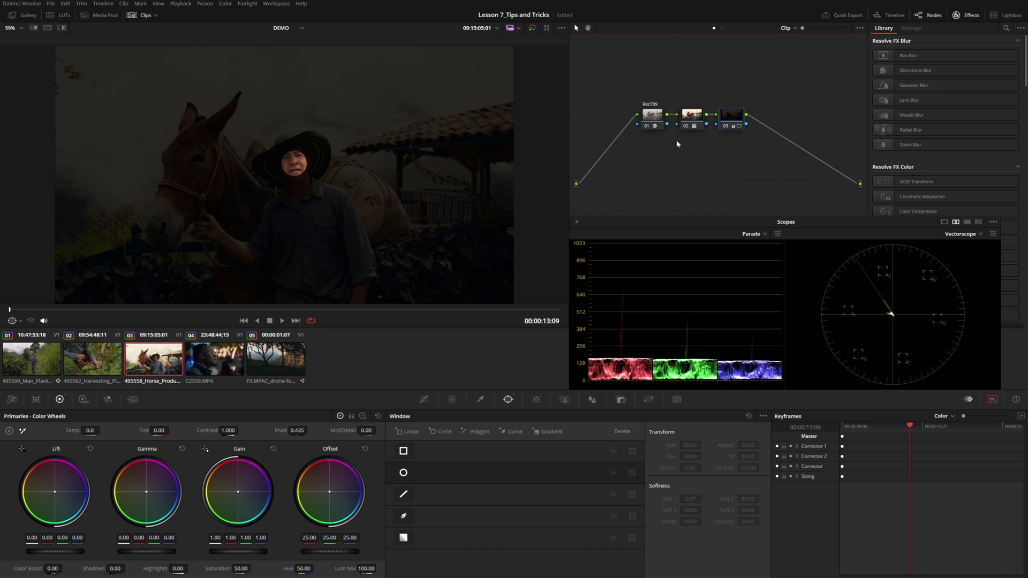
pyautogui.click(714, 28)
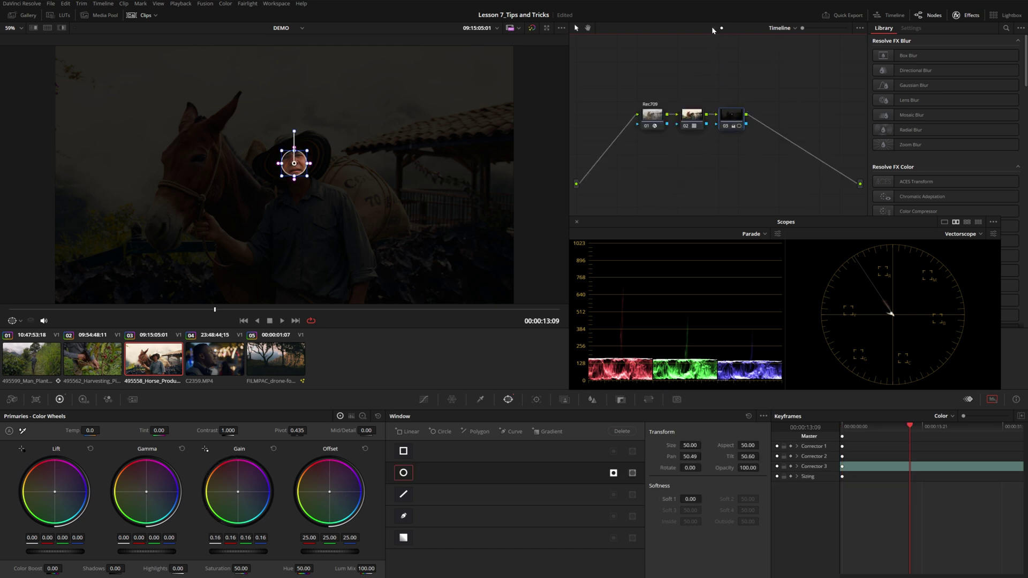
pyautogui.click(713, 28)
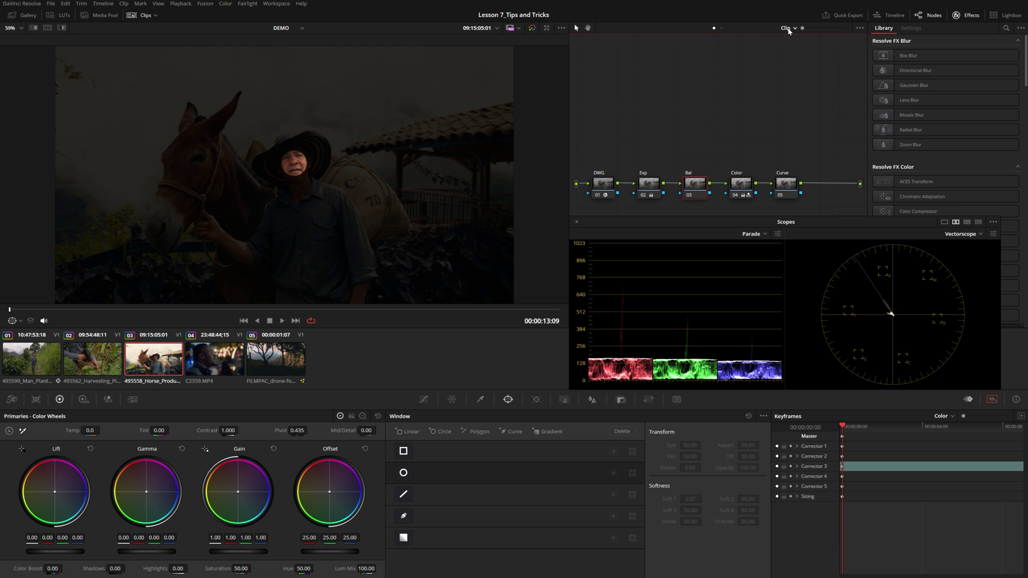
pyautogui.click(721, 27)
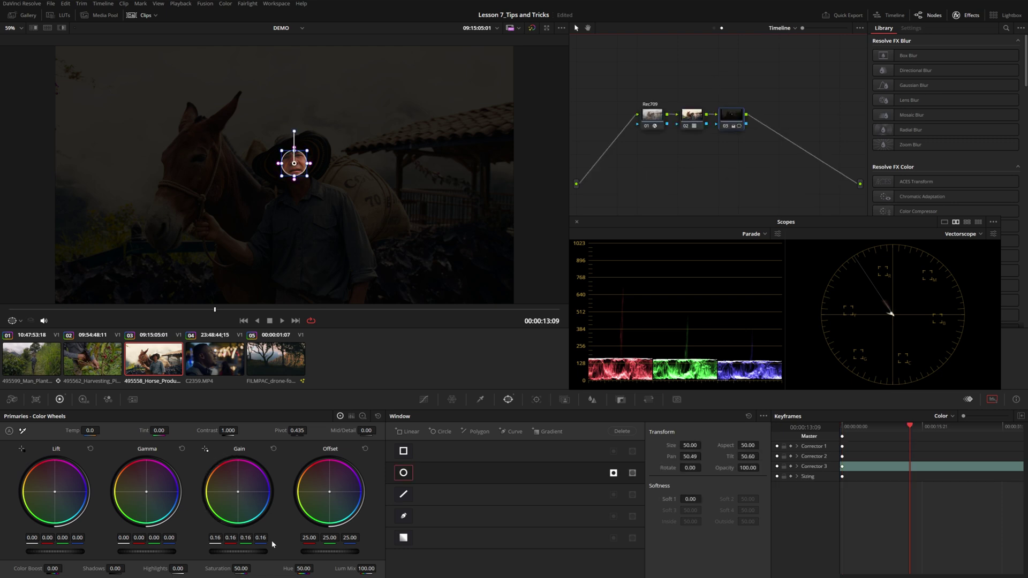
pyautogui.moveTo(238, 551); pyautogui.dragTo(213, 551)
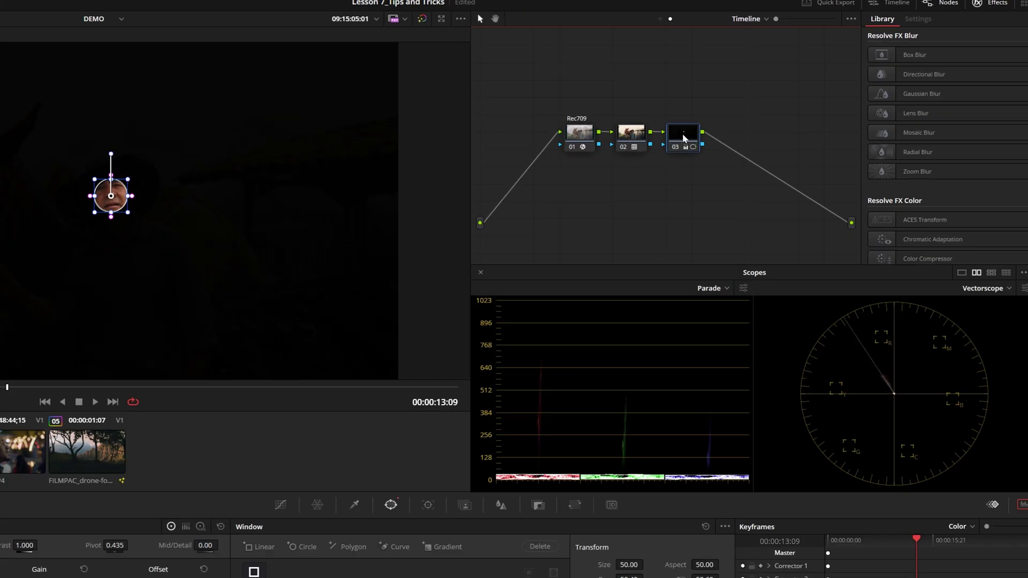
# Save timeline node 03 as a shared node labelled Skin.
pyautogui.rightClick(732, 117)
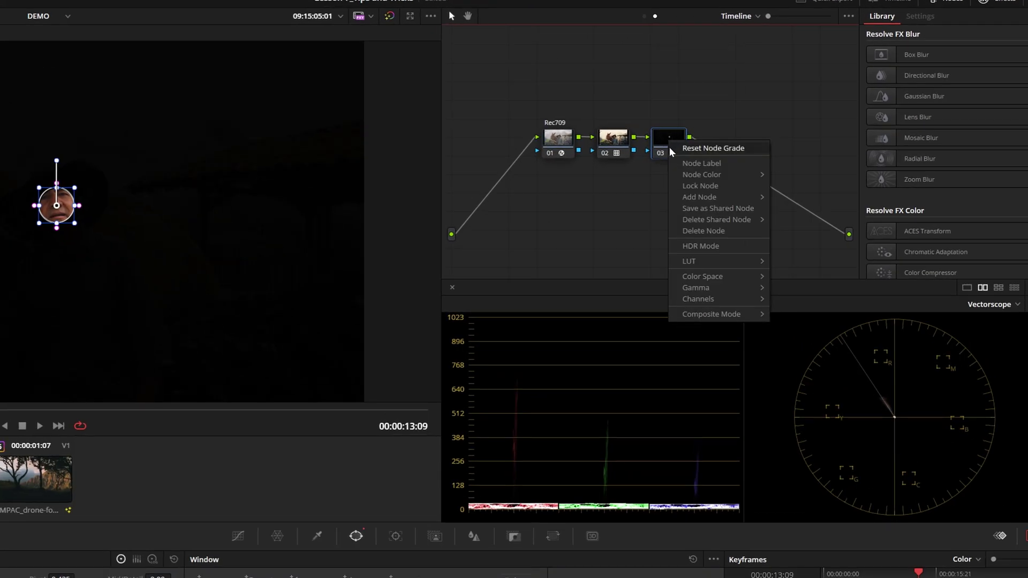
pyautogui.click(702, 208)
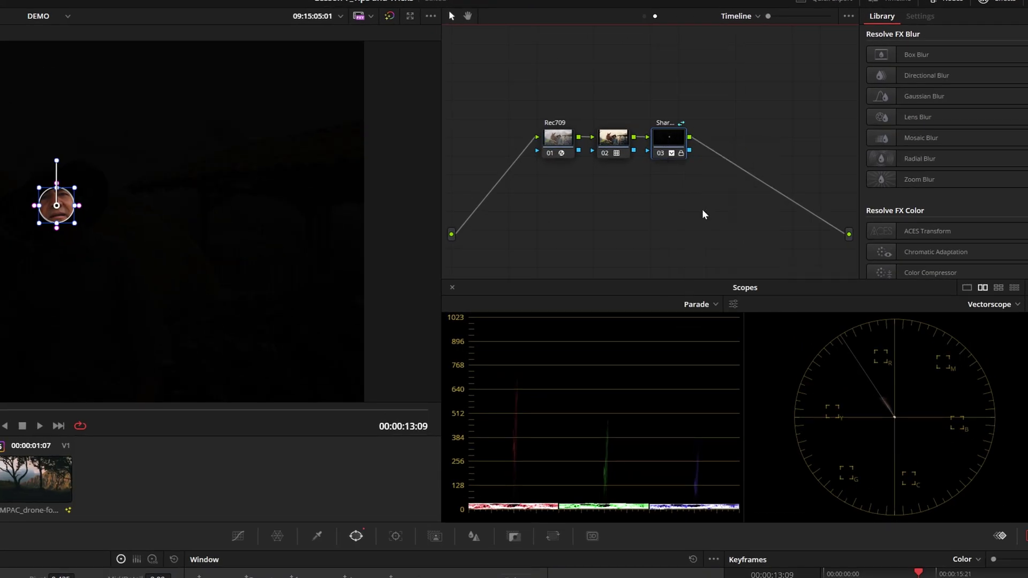
pyautogui.write('Skin')
pyautogui.press('Return')
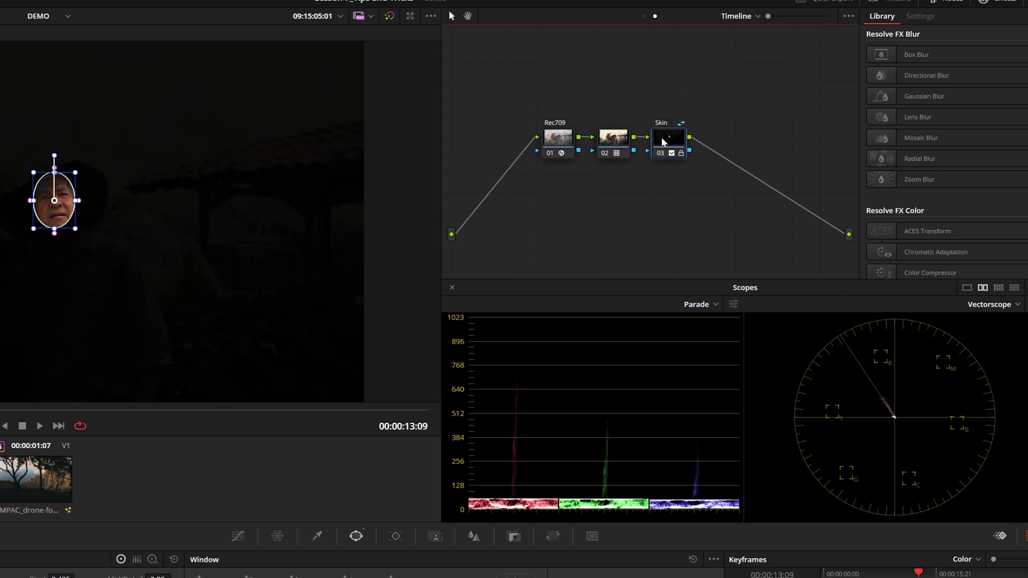
# Add the shared Skin node to the horse clip's node graph, unconnected above the main node chain.
pyautogui.click(645, 17)
pyautogui.rightClick(615, 105)
pyautogui.moveTo(645, 123)
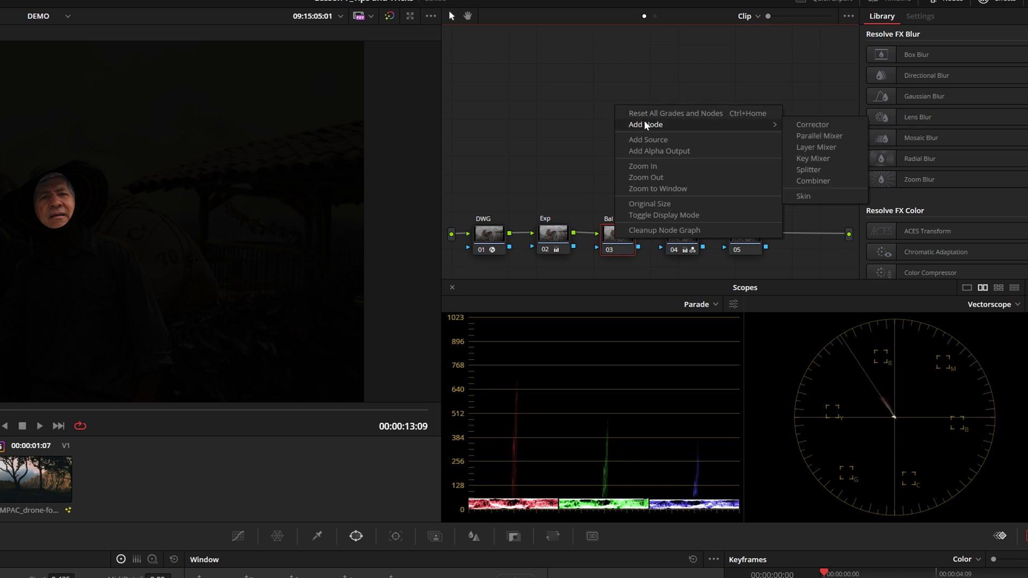
pyautogui.click(813, 193)
pyautogui.moveTo(613, 106); pyautogui.dragTo(627, 133)
# Toggle the Skin node from the clip's node graph to compare the normal and skin-check views, ending with it disabled.
pyautogui.hotkey('ctrl', 'd')
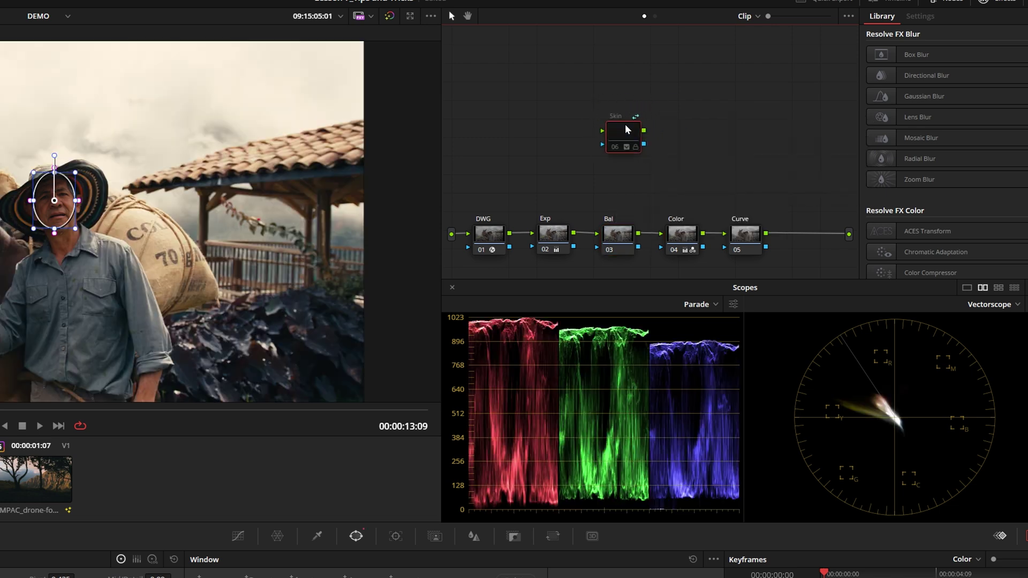
pyautogui.hotkey('ctrl', 'd')
pyautogui.hotkey('ctrl', 'd')
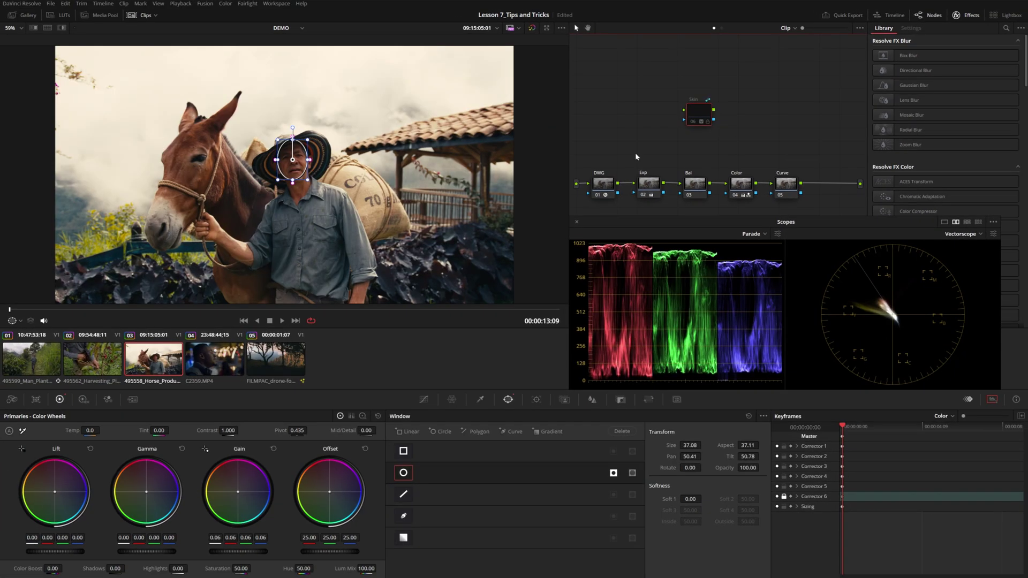
pyautogui.hotkey('ctrl', 'd')
pyautogui.hotkey('ctrl', 'd')
pyautogui.hotkey('ctrl', 'd')
pyautogui.hotkey('ctrl', 'd')
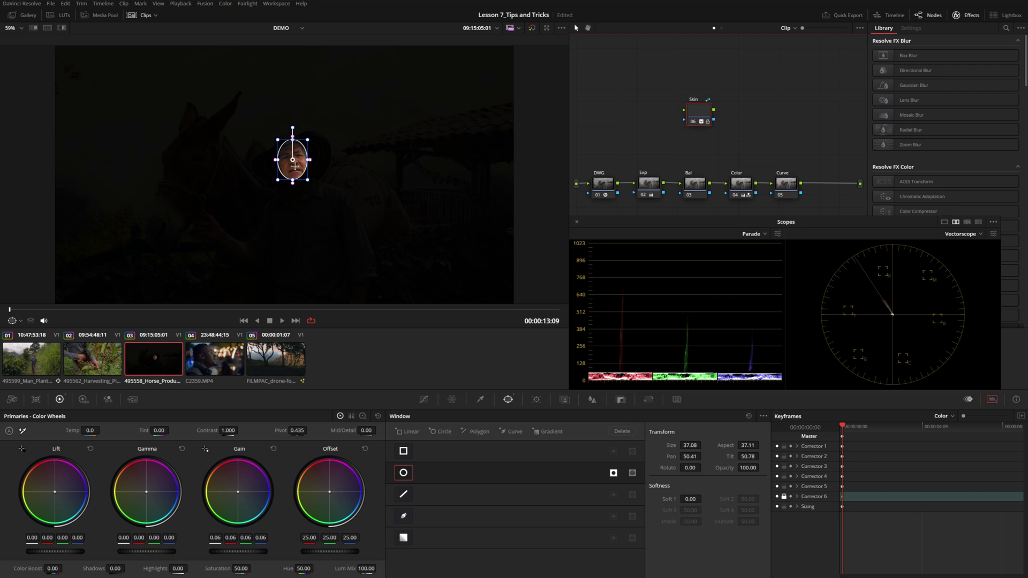
pyautogui.hotkey('ctrl', 'd')
# Disable the Rec709 node of clip 04 (C2359.MP4) and add the shared Skin node above its node chain.
pyautogui.click(222, 366)
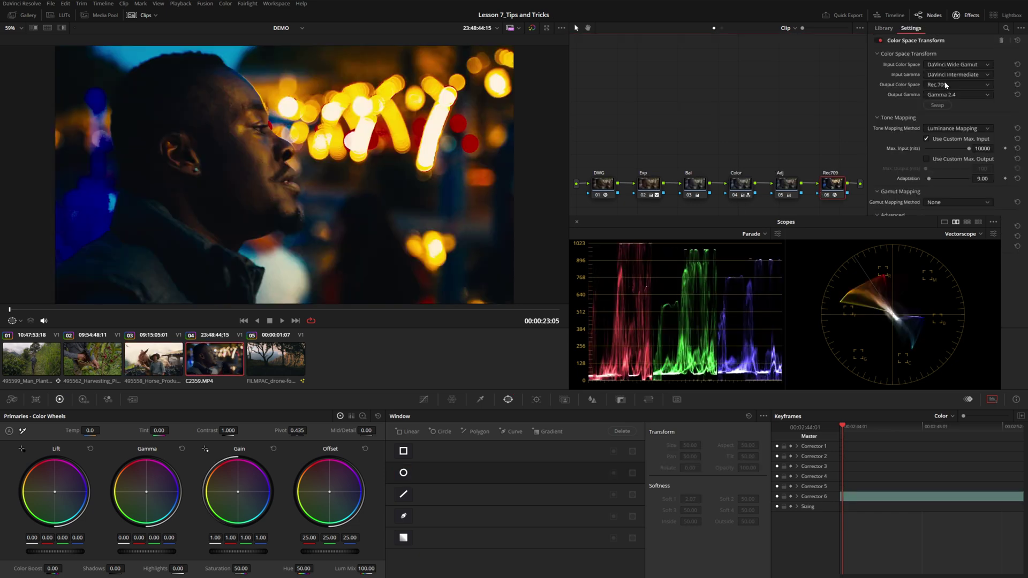
pyautogui.hotkey('ctrl', 'd')
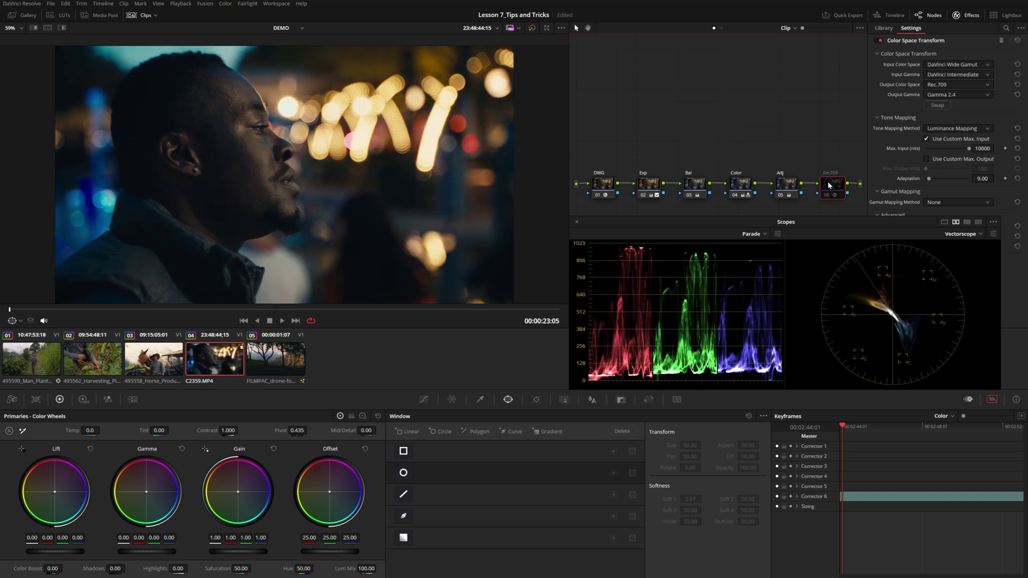
pyautogui.rightClick(693, 108)
pyautogui.moveTo(710, 119)
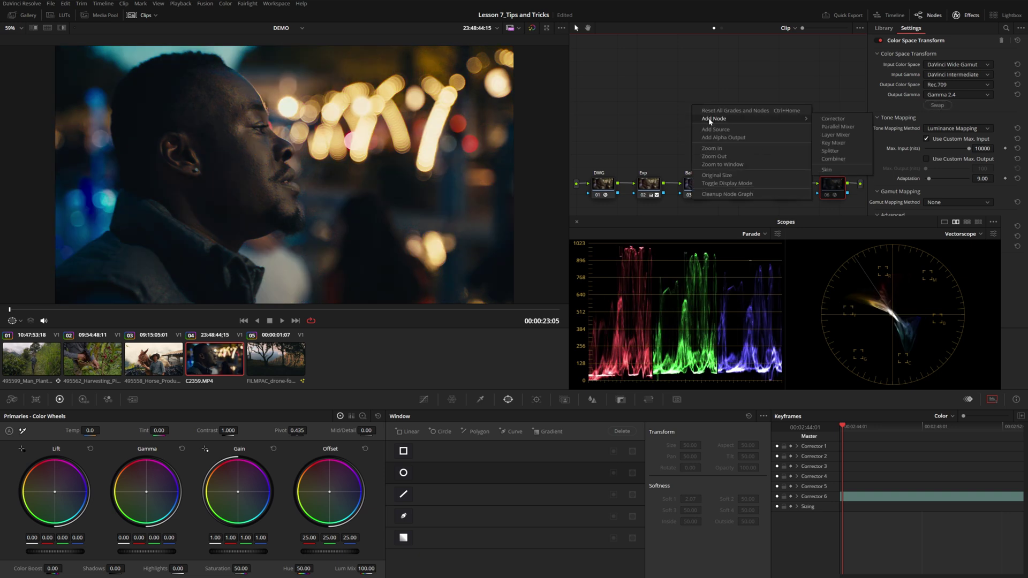
pyautogui.click(846, 171)
pyautogui.moveTo(693, 109); pyautogui.dragTo(695, 113)
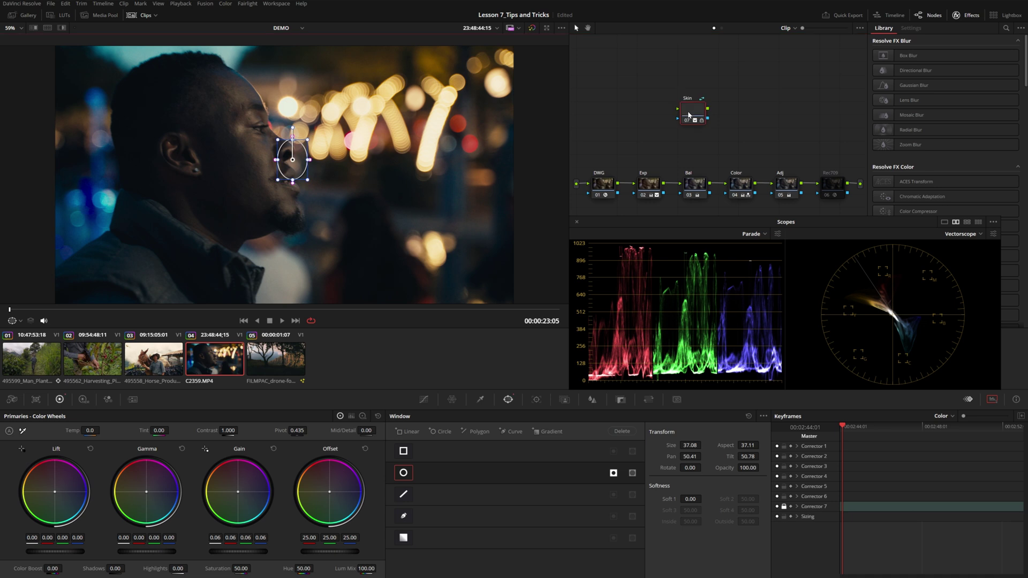
# Unlock the Skin node and move its circle window onto the side of the man's forehead, at about Pan 47.43 and Tilt 52.63.
pyautogui.rightClick(689, 114)
pyautogui.click(709, 144)
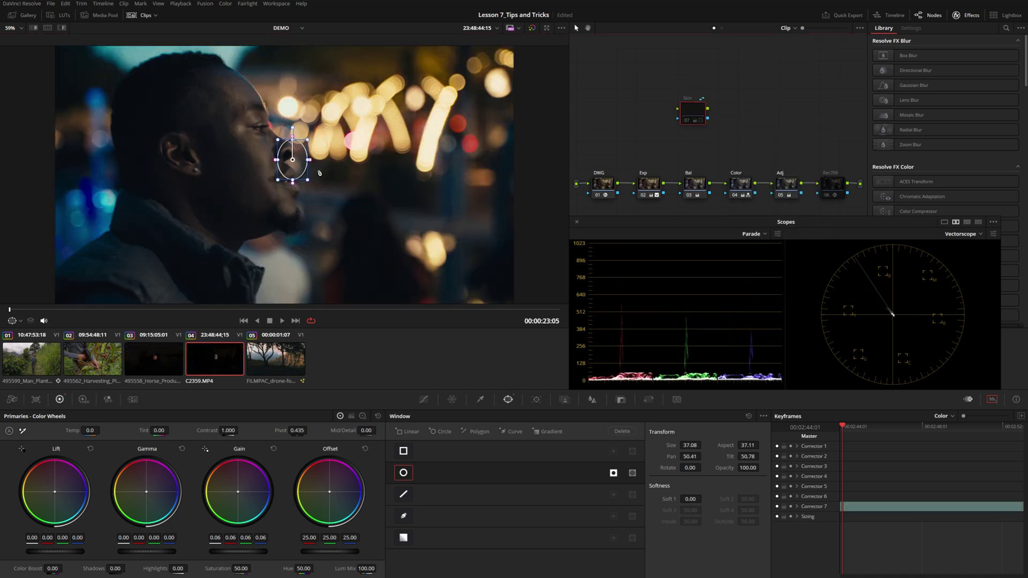
pyautogui.moveTo(303, 170); pyautogui.dragTo(238, 136)
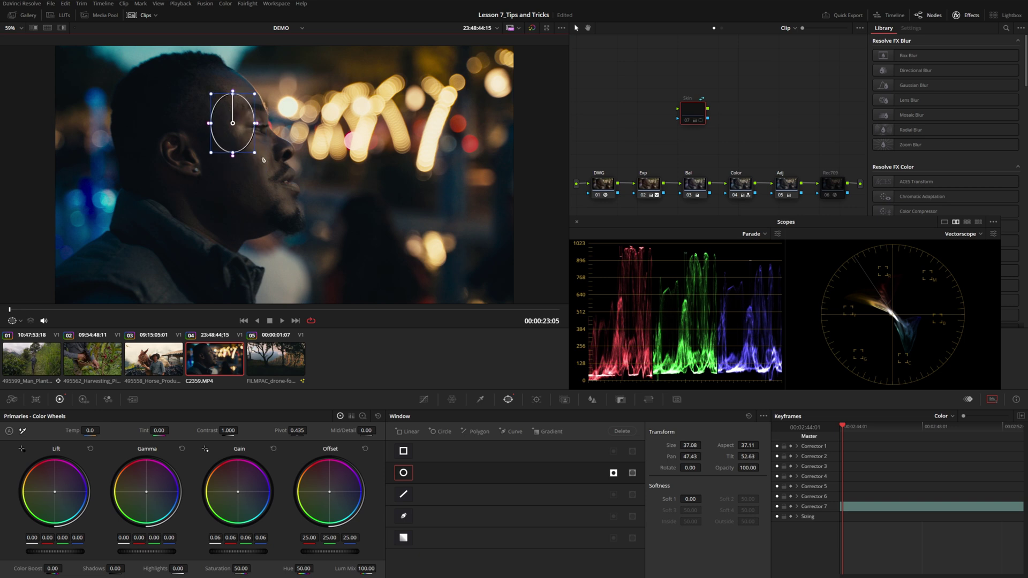
# Enable the Skin node and warm the Bal node's Offset to 20.30 red, 24.62 green and 27.59 blue.
pyautogui.hotkey('ctrl', 'd')
pyautogui.hotkey('ctrl', 'd')
pyautogui.click(701, 182)
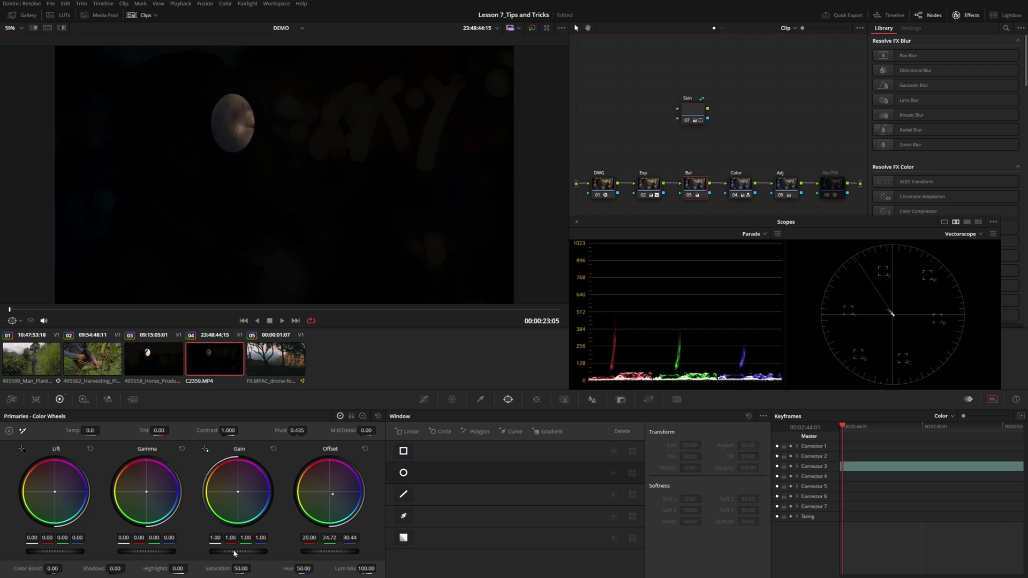
pyautogui.moveTo(335, 494); pyautogui.dragTo(332, 492)
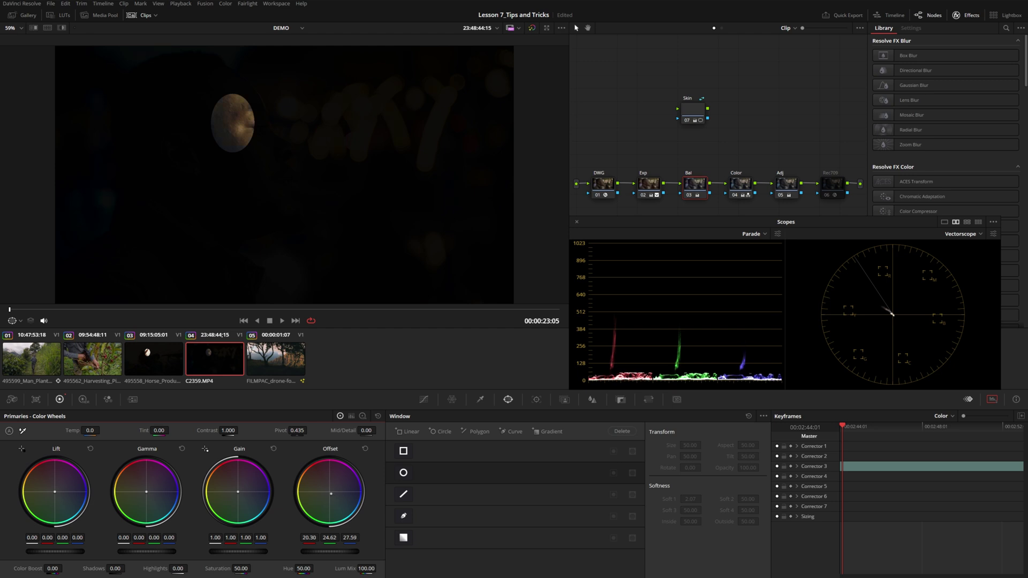
# Raise the Skin node's Gain to 0.33 to reveal more of the surrounding image, comparing it with the Bal node selected.
pyautogui.click(685, 121)
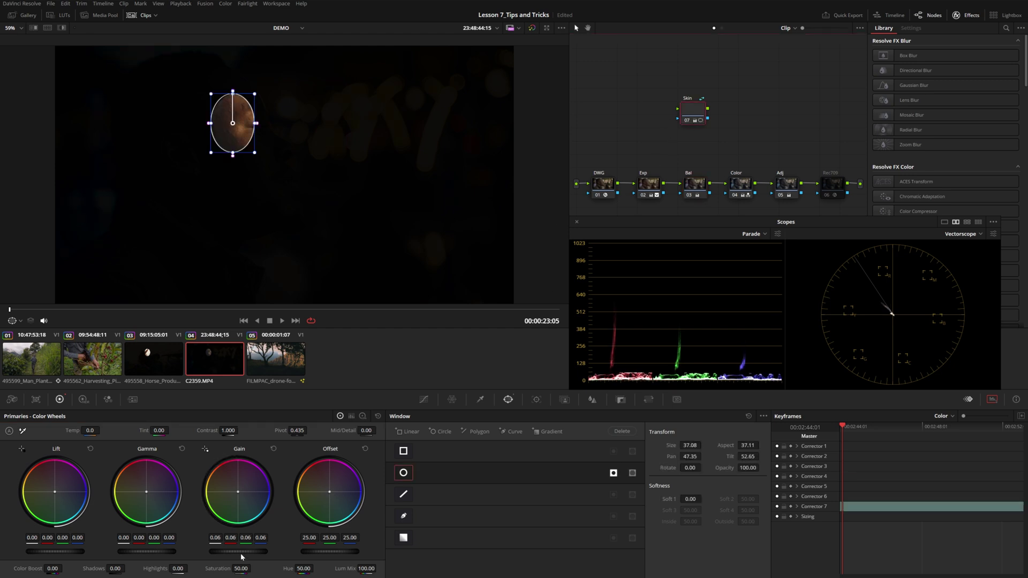
pyautogui.moveTo(238, 551); pyautogui.dragTo(251, 551)
pyautogui.click(693, 188)
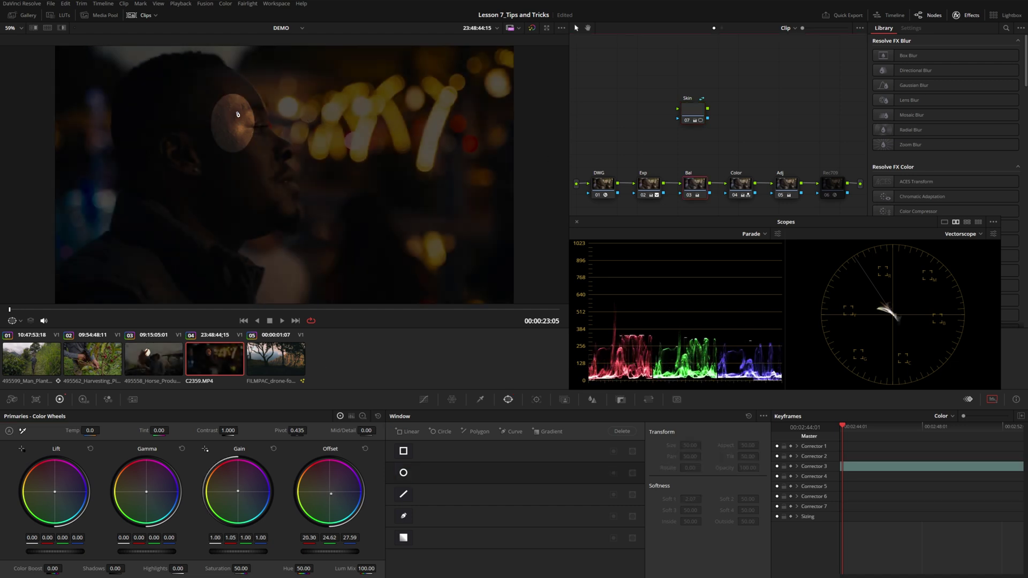
pyautogui.click(688, 116)
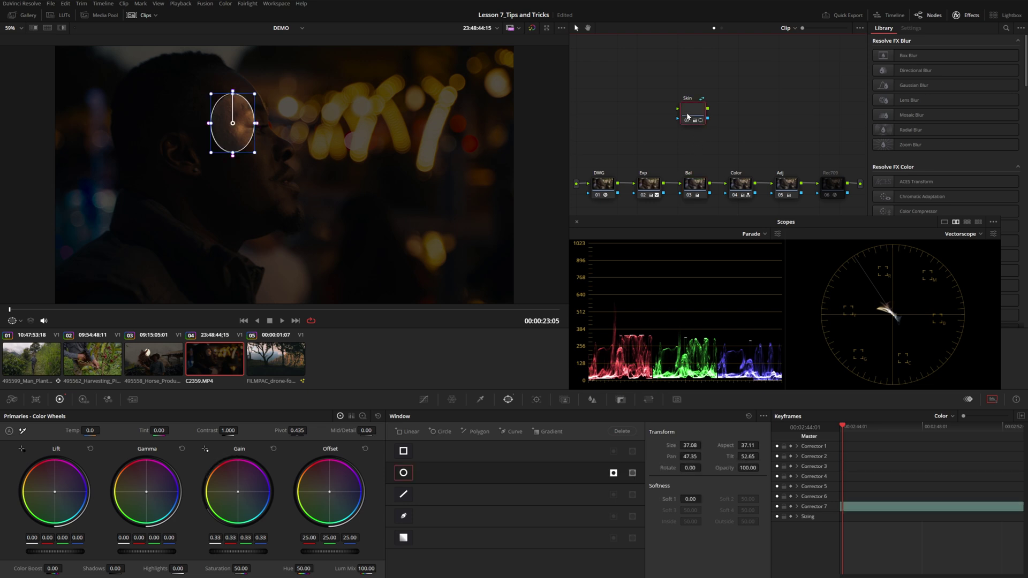
# Toggle the Skin node off and on to compare the full picture with the isolated forehead skin tone.
pyautogui.hotkey('ctrl', 'd')
pyautogui.hotkey('ctrl', 'd')
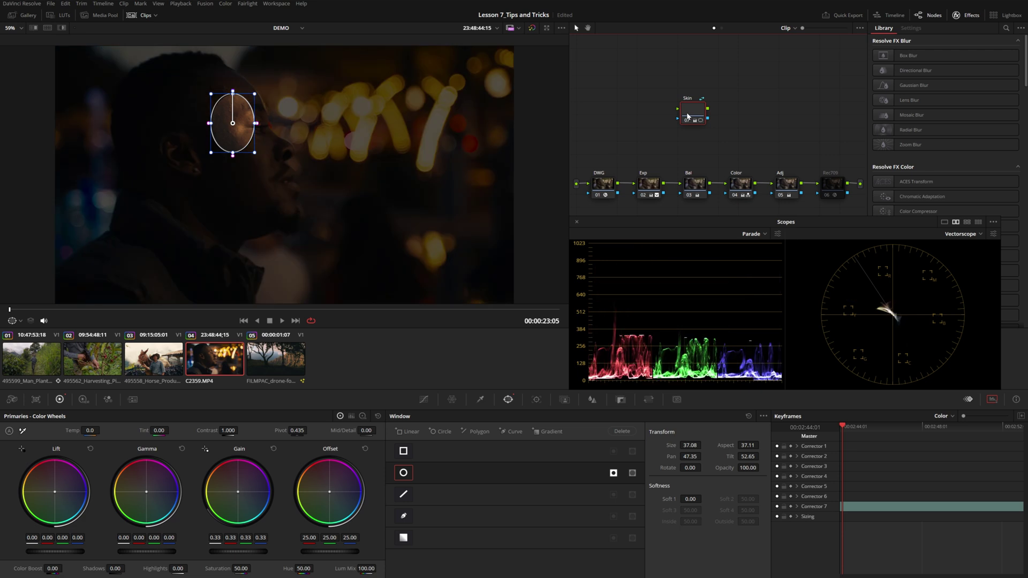
pyautogui.hotkey('ctrl', 'd')
pyautogui.hotkey('ctrl', 'd')
# Delete the Skin node from the timeline-level graph and add a layer node fed directly from the source input.
pyautogui.click(721, 28)
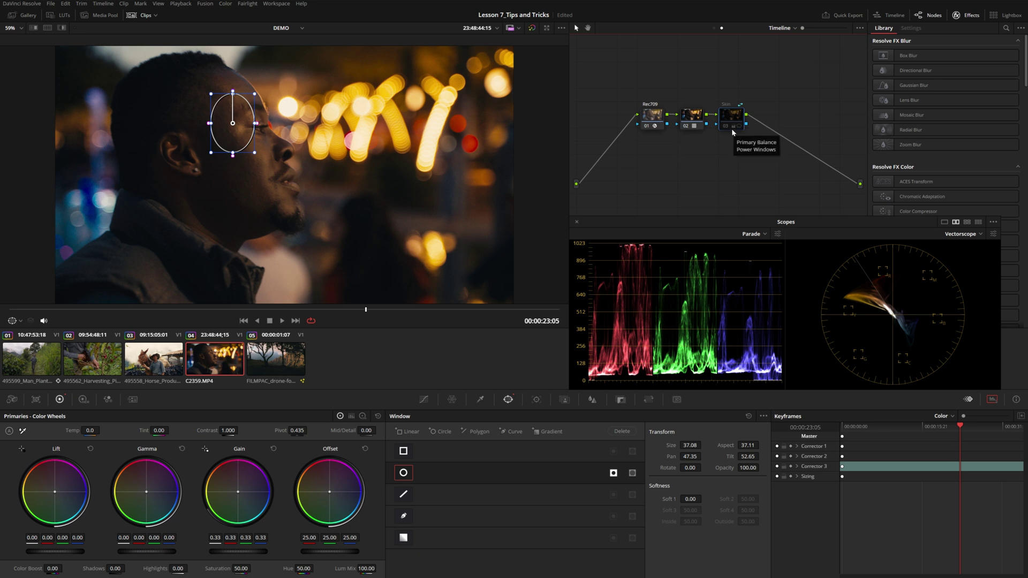
pyautogui.press('Delete')
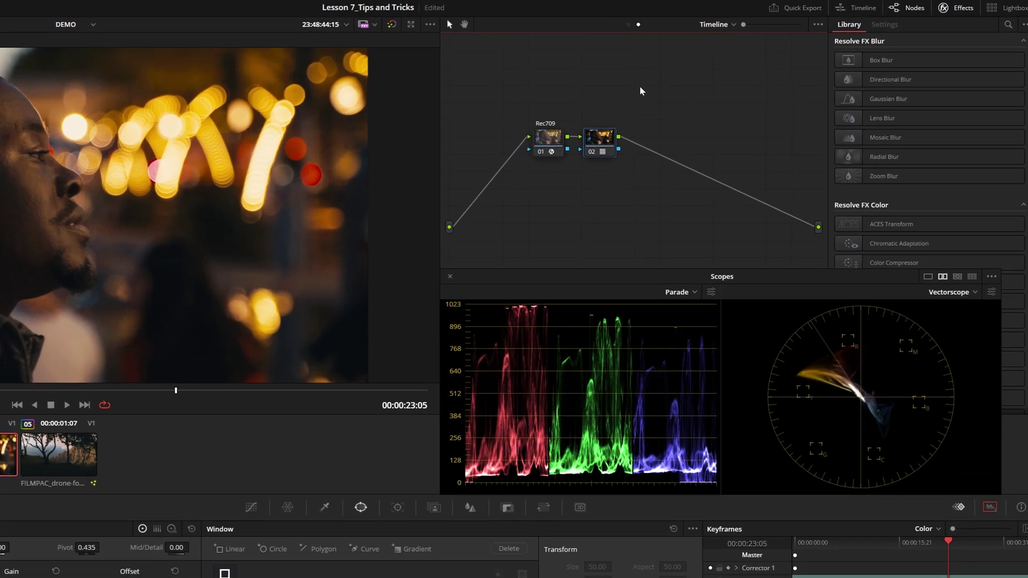
pyautogui.hotkey('alt', 'l')
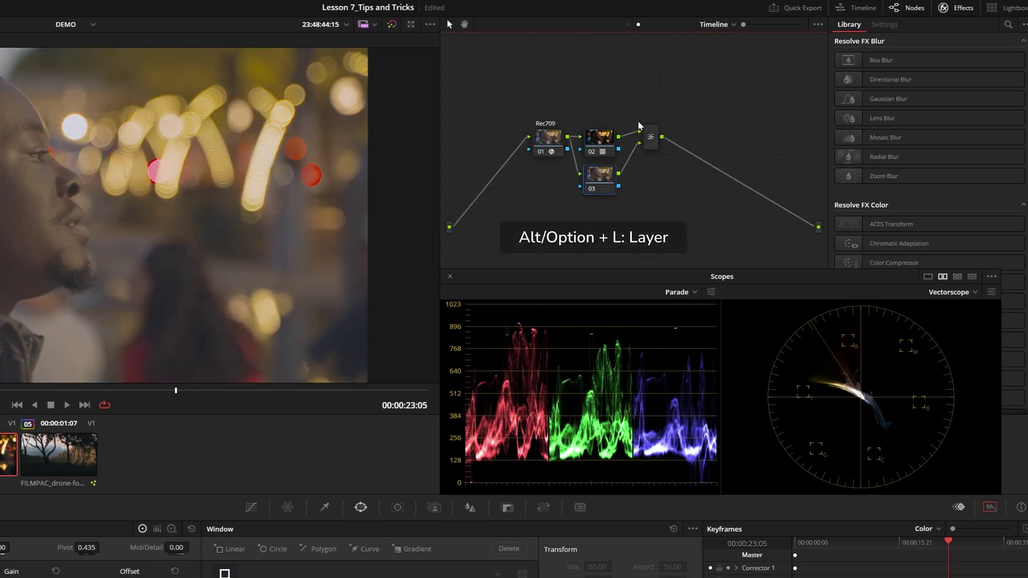
pyautogui.moveTo(450, 228); pyautogui.dragTo(567, 230)
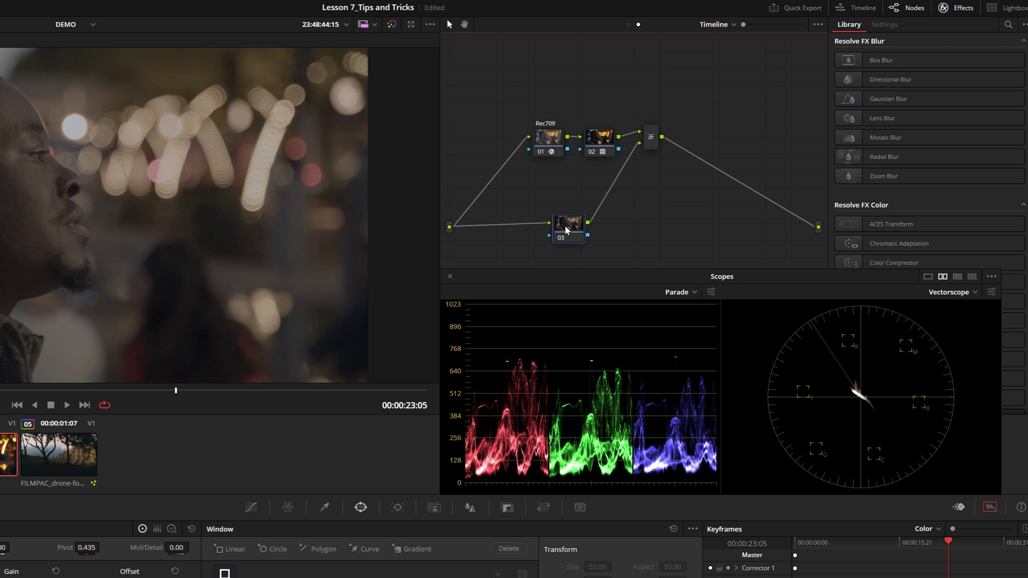
# Add a Color Space Transform to the layer node, converting DaVinci Wide Gamut and DaVinci Intermediate to Rec.709 and Gamma 2.4.
pyautogui.scroll(-2, 893, 262)
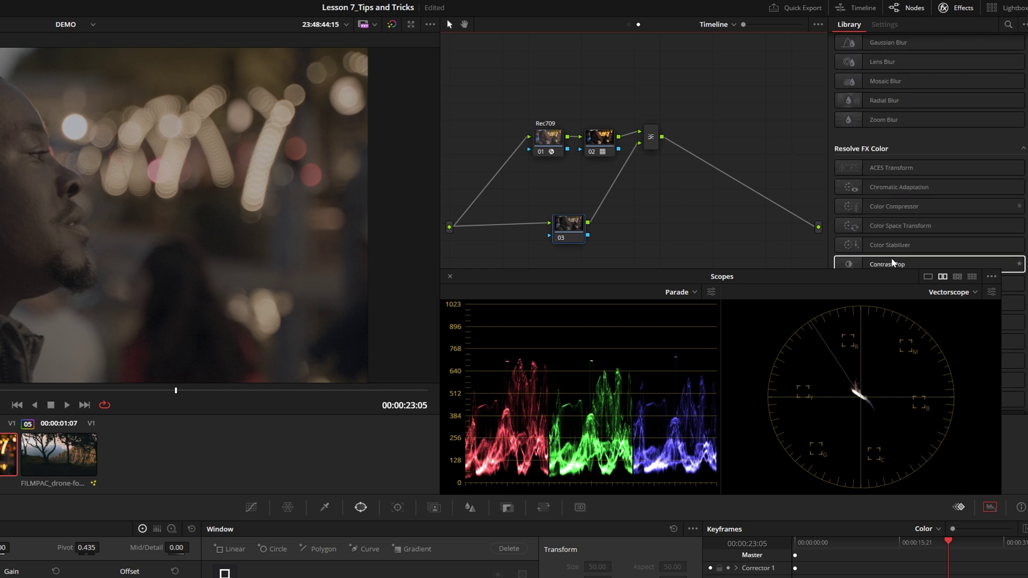
pyautogui.moveTo(878, 226); pyautogui.dragTo(567, 228)
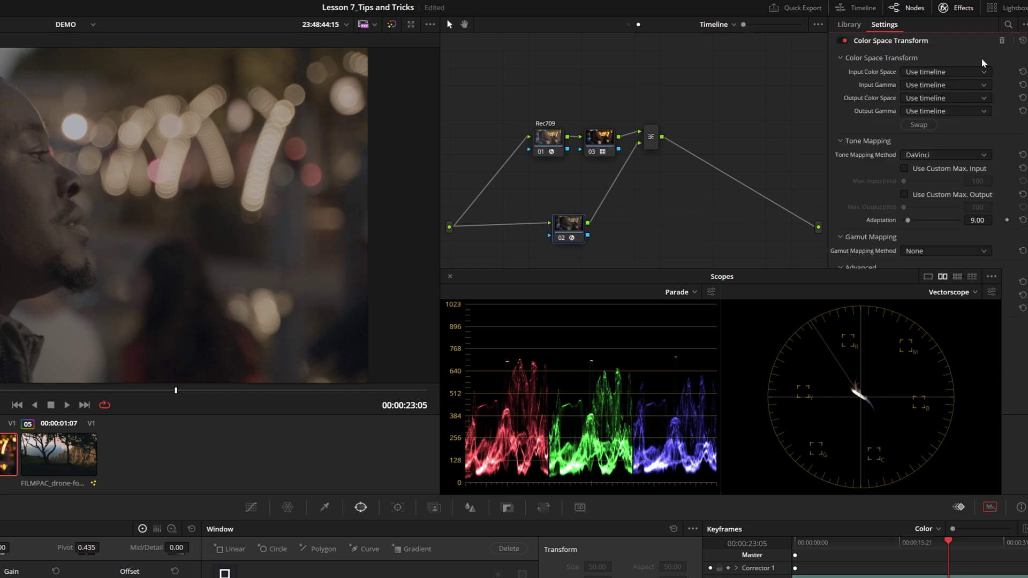
pyautogui.click(948, 75)
pyautogui.click(946, 85)
pyautogui.click(947, 85)
pyautogui.click(943, 95)
pyautogui.click(946, 99)
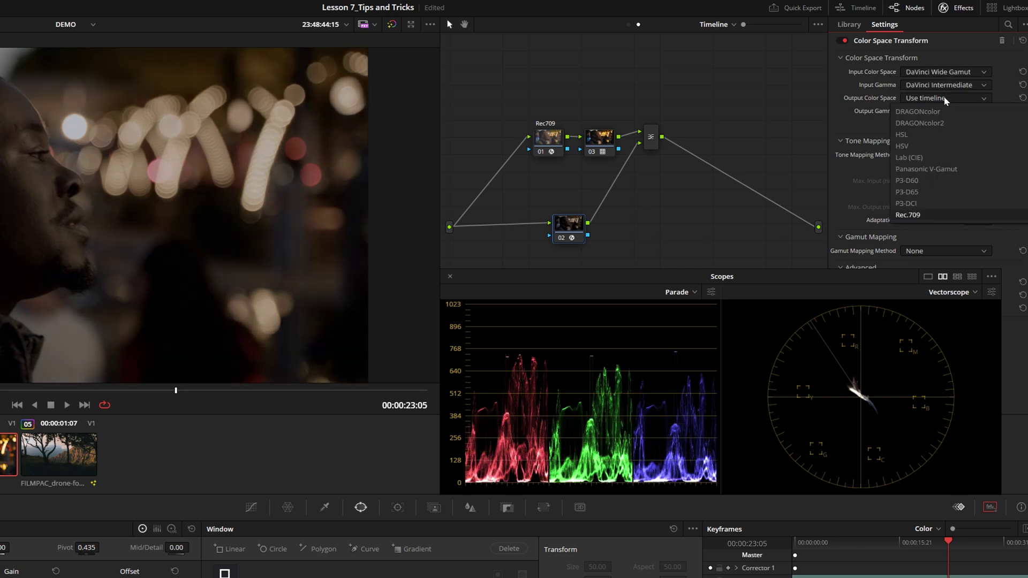
pyautogui.press('Return')
pyautogui.click(945, 113)
pyautogui.press('g')
pyautogui.press('g')
pyautogui.press('Return')
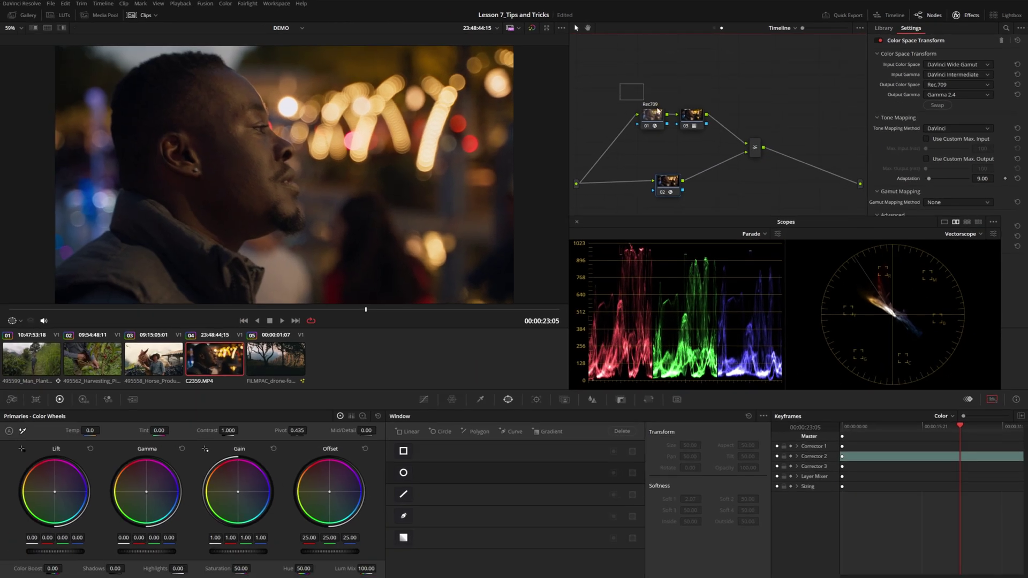
# Move the layer mixer beyond the node chain and toggle the new Color Space Transform node off and on to compare looks.
pyautogui.moveTo(658, 111); pyautogui.dragTo(708, 133)
pyautogui.click(659, 195)
pyautogui.hotkey('ctrl', 'd')
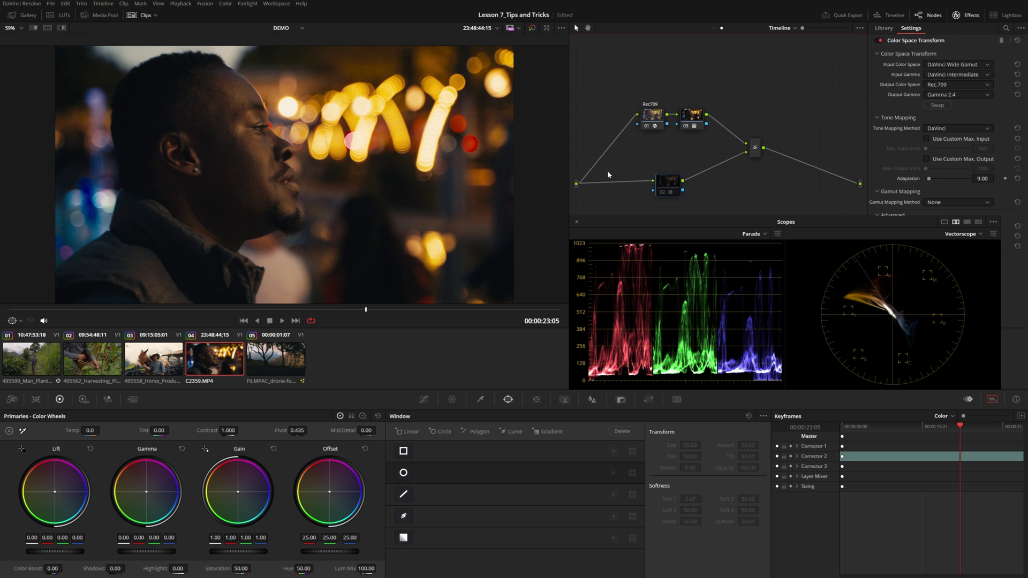
pyautogui.hotkey('ctrl', 'd')
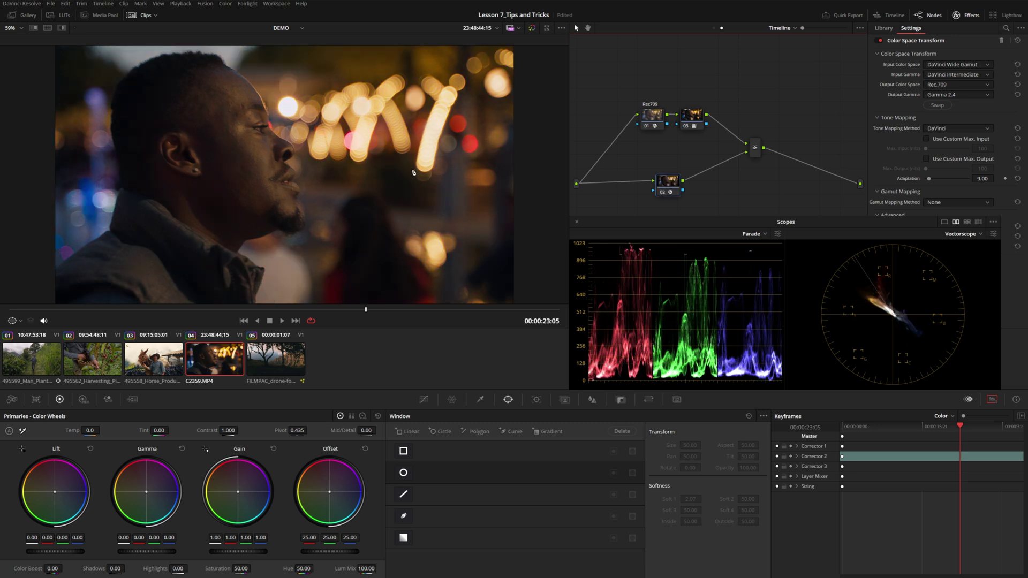
# Label the new Color Space Transform node Rec709 and save it as a shared node.
pyautogui.hotkey('ctrl', 's')
pyautogui.write('Rec709')
pyautogui.press('Return')
pyautogui.rightClick(664, 188)
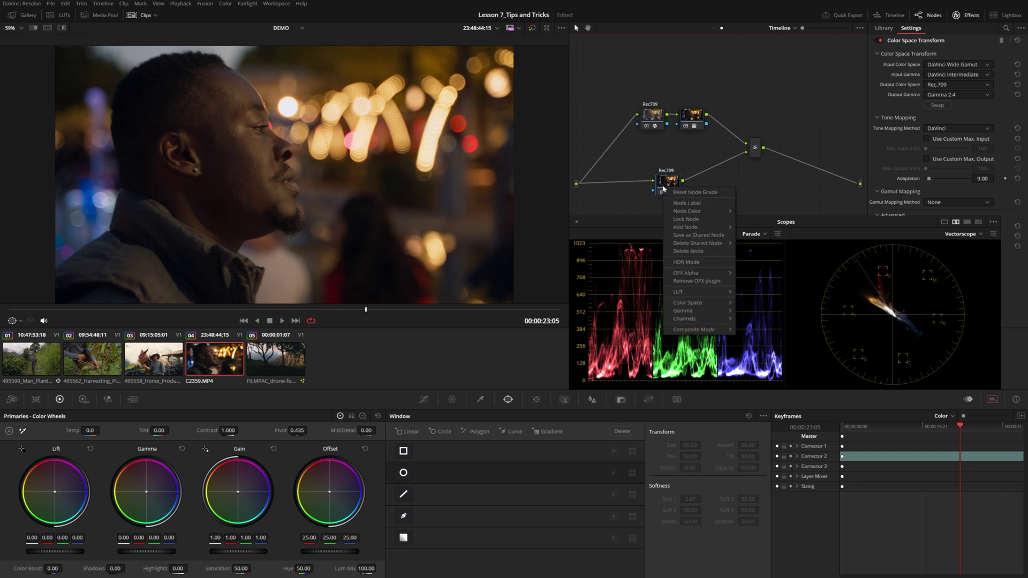
pyautogui.click(690, 238)
# In clip 04's node graph, delete the Skin node and add the Rec709 shared node.
pyautogui.click(714, 28)
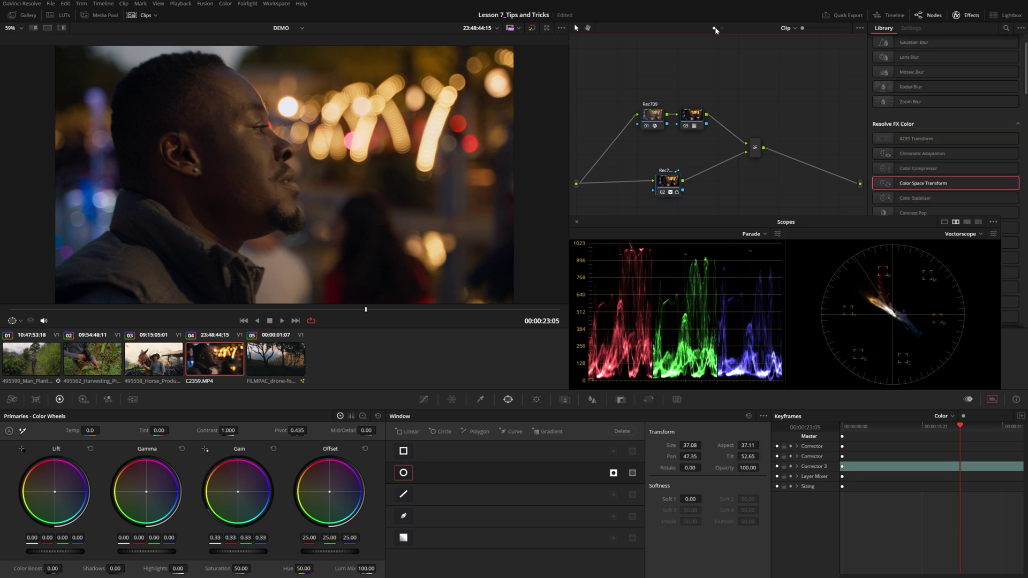
pyautogui.press('Delete')
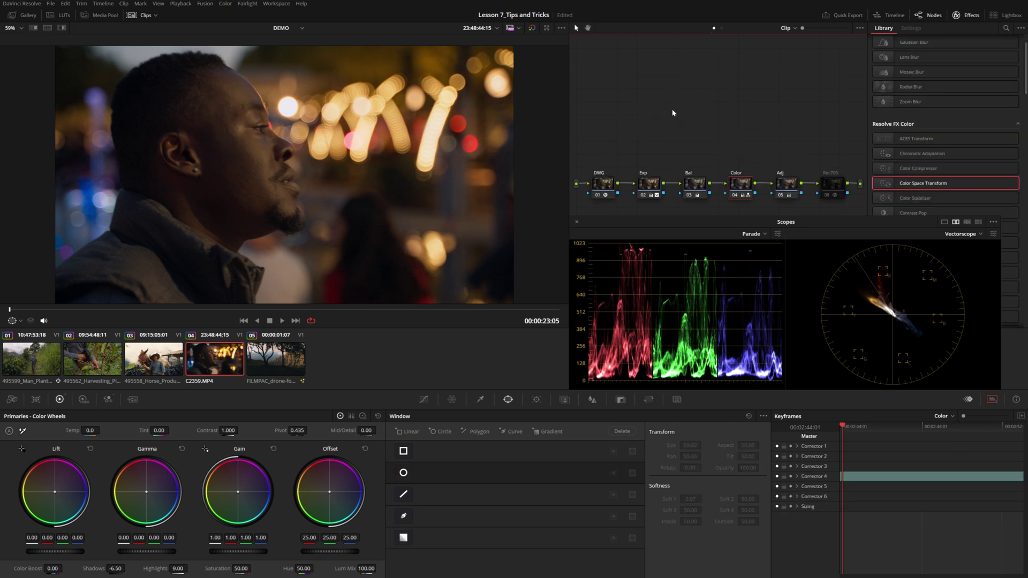
pyautogui.rightClick(662, 100)
pyautogui.moveTo(764, 111)
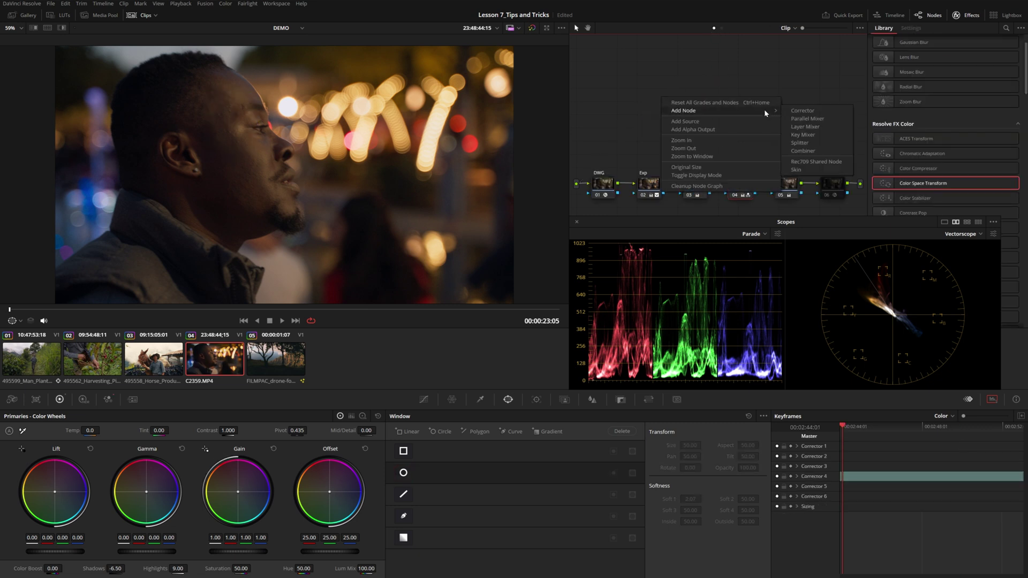
pyautogui.click(814, 162)
# Place the shared Rec709 node above the Bal node and toggle it repeatedly to compare the film look with plain Rec.709.
pyautogui.hotkey('ctrl', 'd')
pyautogui.hotkey('ctrl', 'd')
pyautogui.hotkey('ctrl', 'd')
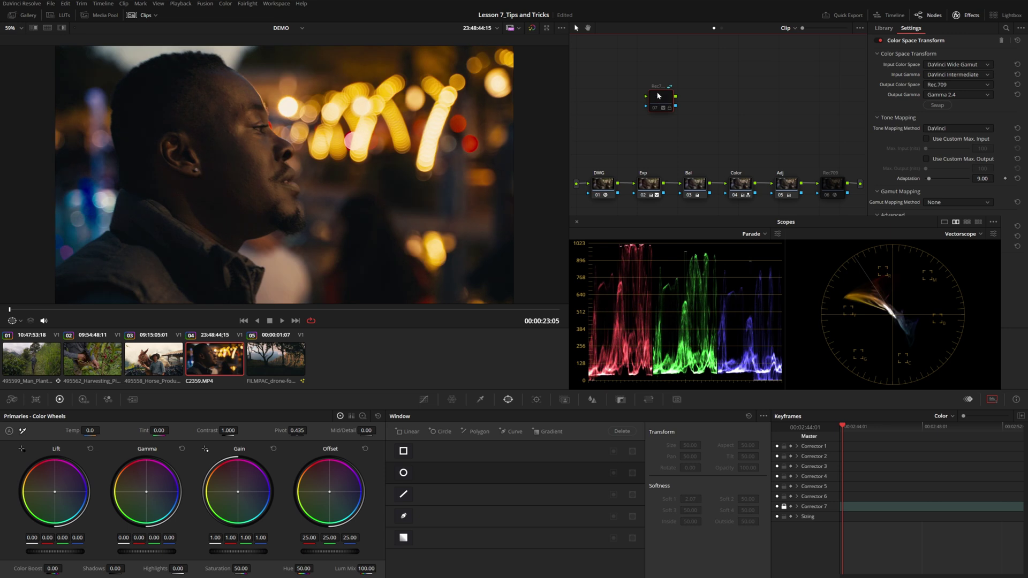
pyautogui.moveTo(663, 98); pyautogui.dragTo(693, 130)
pyautogui.hotkey('ctrl', 'd')
pyautogui.hotkey('ctrl', 'd')
pyautogui.hotkey('ctrl', 'd')
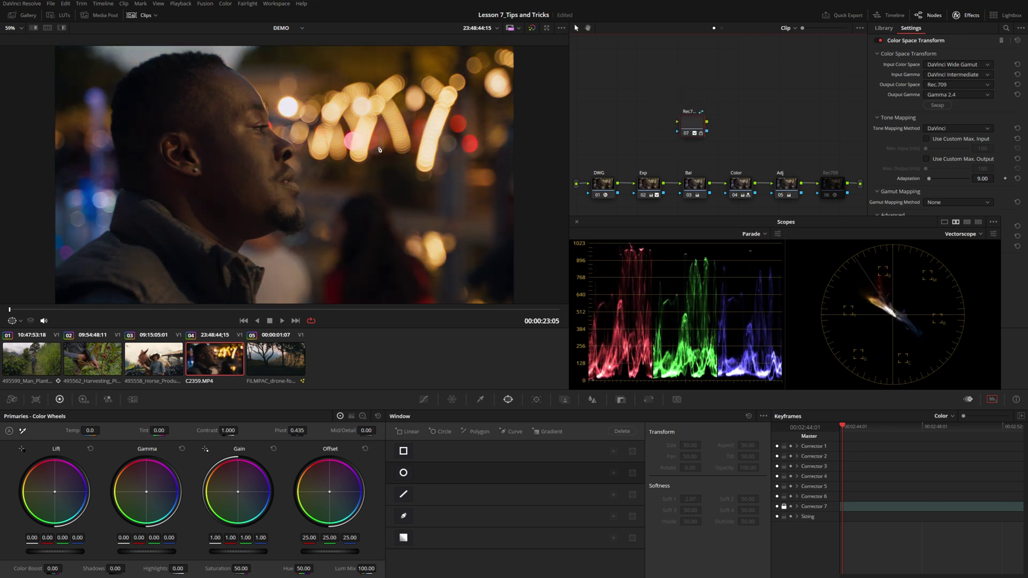
# Bypass and restore all grades for comparison, and disable the shared Rec709 node to bring back the film look.
pyautogui.hotkey('shift', 'd')
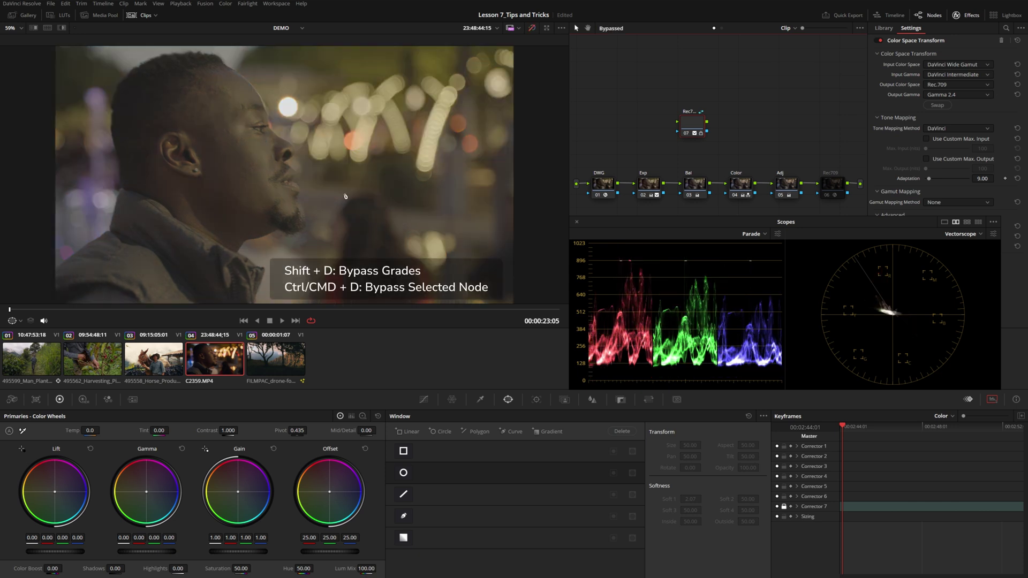
pyautogui.hotkey('shift', 'd')
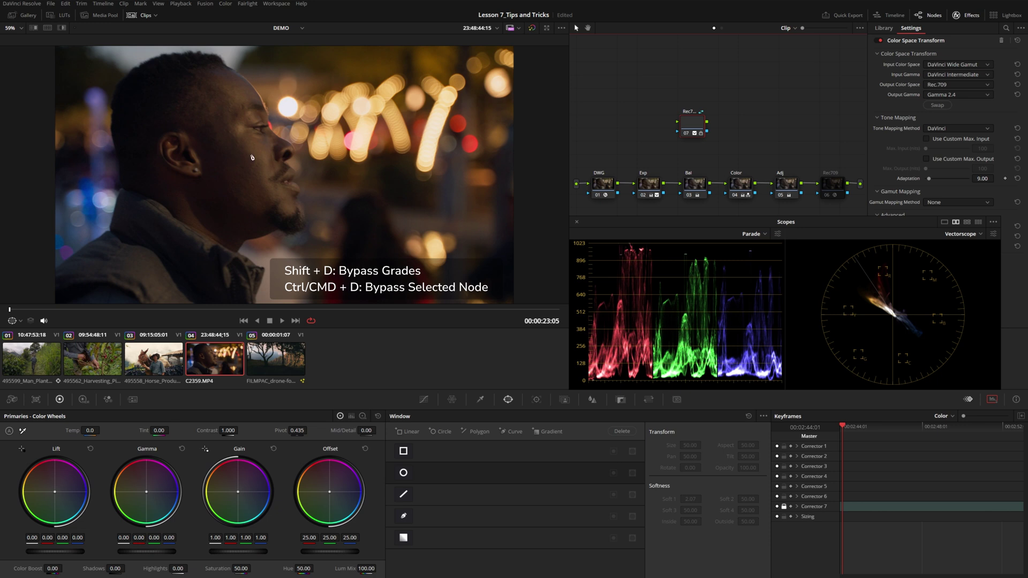
pyautogui.hotkey('ctrl', 'd')
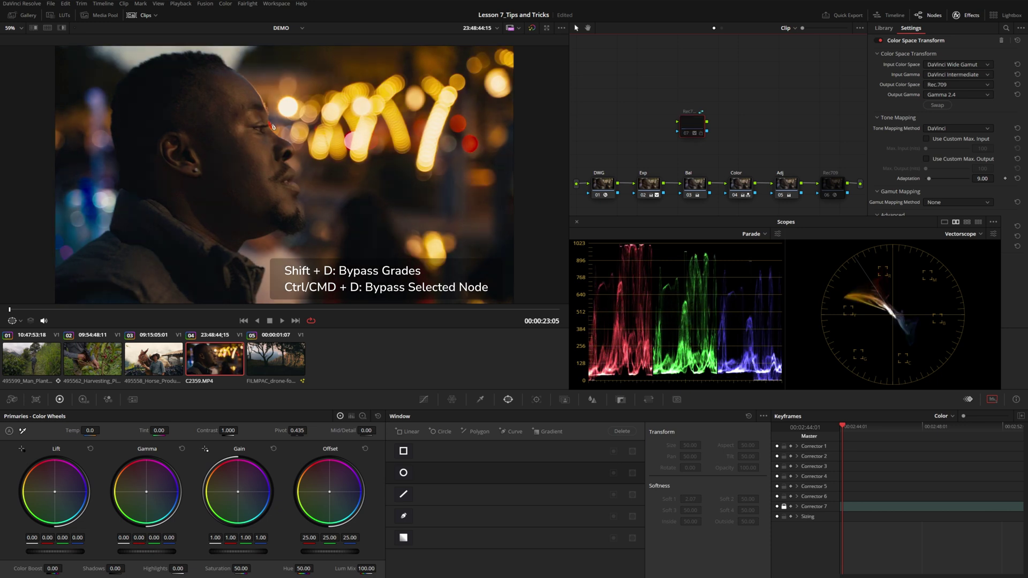
# On clip 03, the horse shot, delete the Skin node and add the Rec709 shared node to the clip's graph.
pyautogui.click(149, 362)
pyautogui.click(695, 109)
pyautogui.press('Delete')
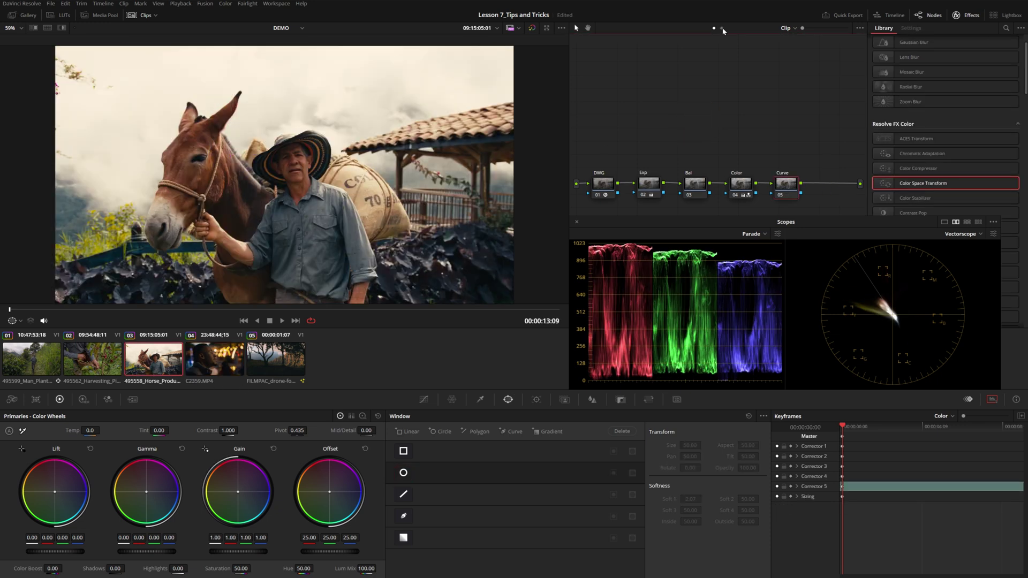
pyautogui.click(722, 28)
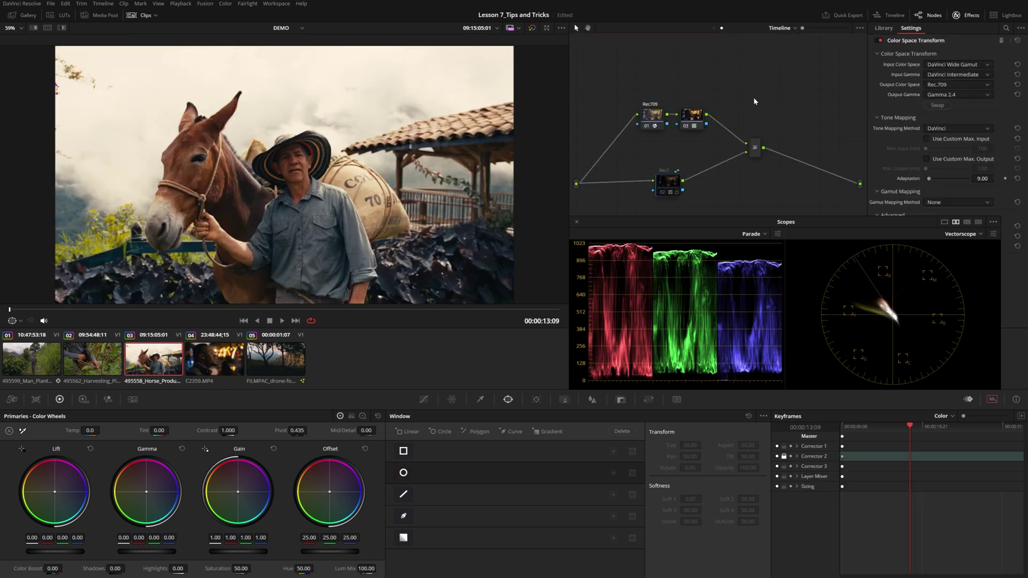
pyautogui.click(713, 28)
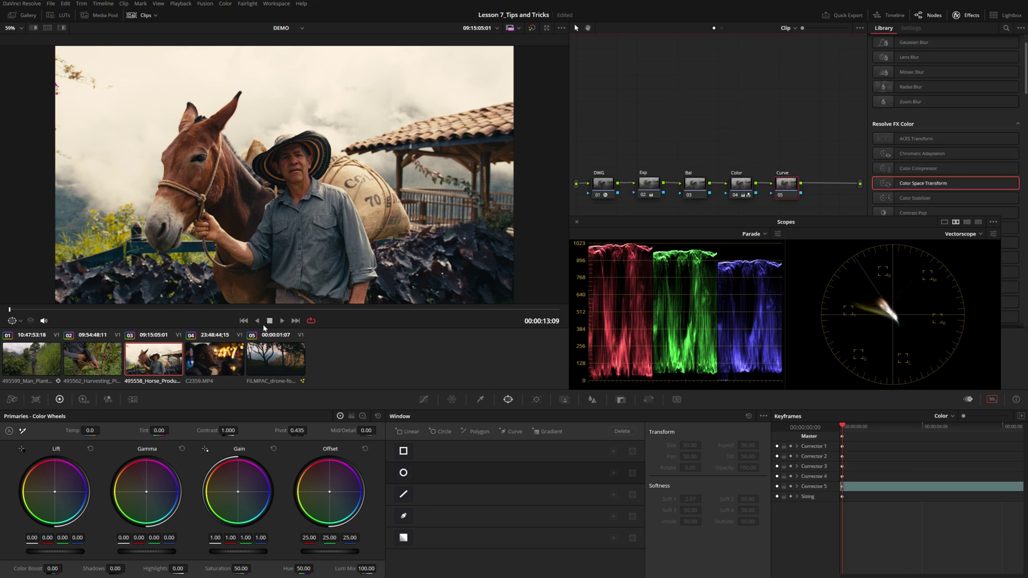
pyautogui.rightClick(679, 95)
pyautogui.moveTo(684, 106)
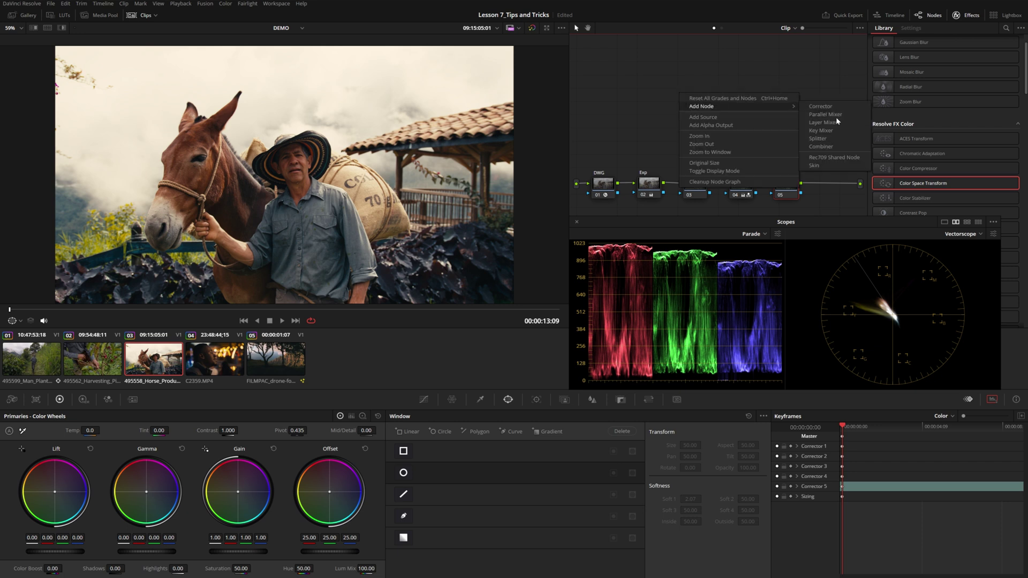
pyautogui.click(825, 158)
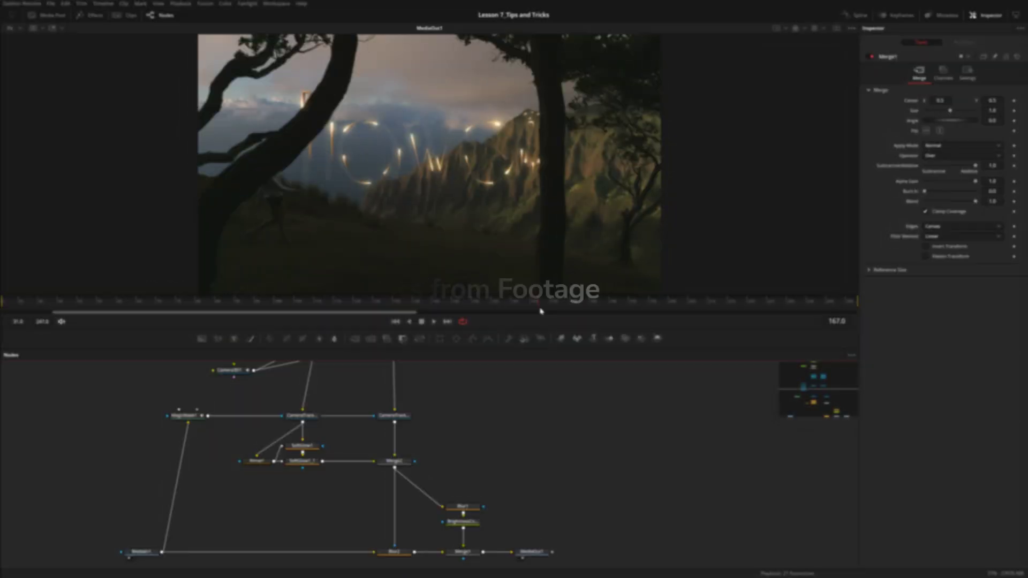
# Scrub the Hawaii title composition in Fusion back to frame 160 and forward to frame 184 to review the effect.
pyautogui.moveTo(647, 303)
pyautogui.mouseDown()
pyautogui.moveTo(321, 298)
pyautogui.moveTo(744, 304)
pyautogui.moveTo(367, 301)
pyautogui.moveTo(610, 306)
pyautogui.moveTo(379, 301)
pyautogui.moveTo(510, 303)
pyautogui.mouseUp()
pyautogui.moveTo(461, 395); pyautogui.dragTo(450, 374)
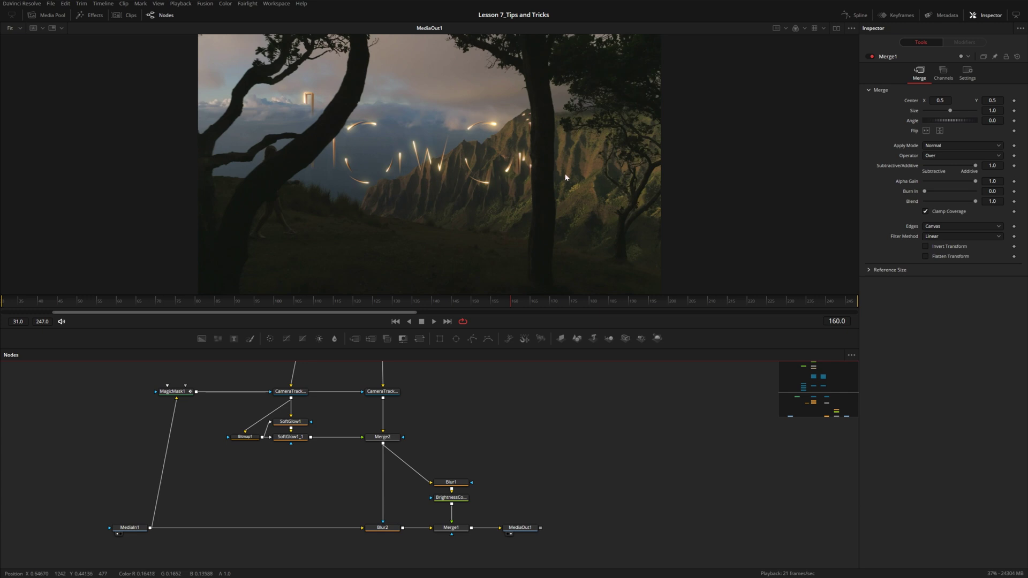
pyautogui.moveTo(509, 300); pyautogui.dragTo(602, 293)
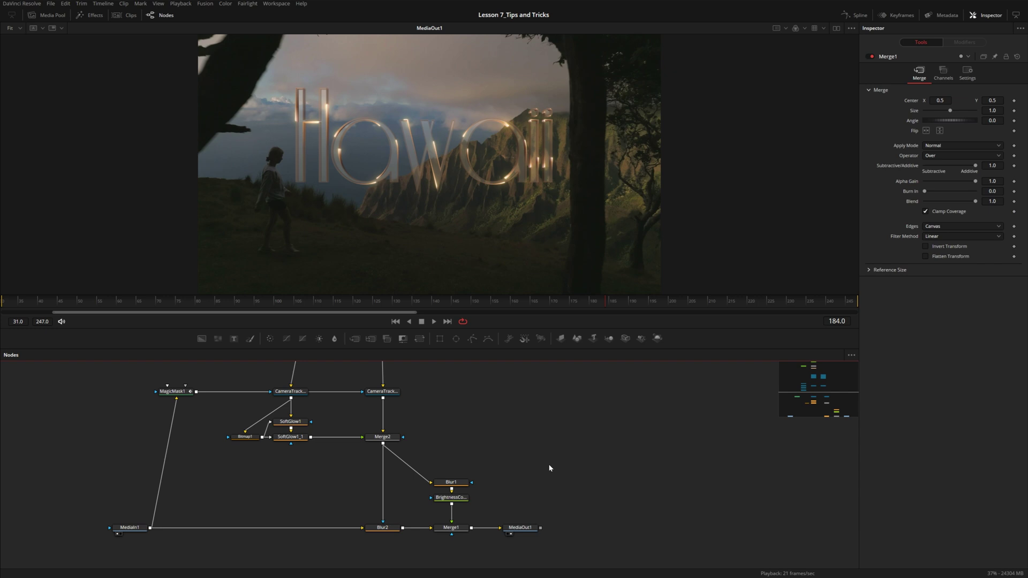
# View the graded Hawaii shot on the Color page with the clip thumbnails hidden, and return to Fusion with no node selected.
pyautogui.hotkey('shift', '6')
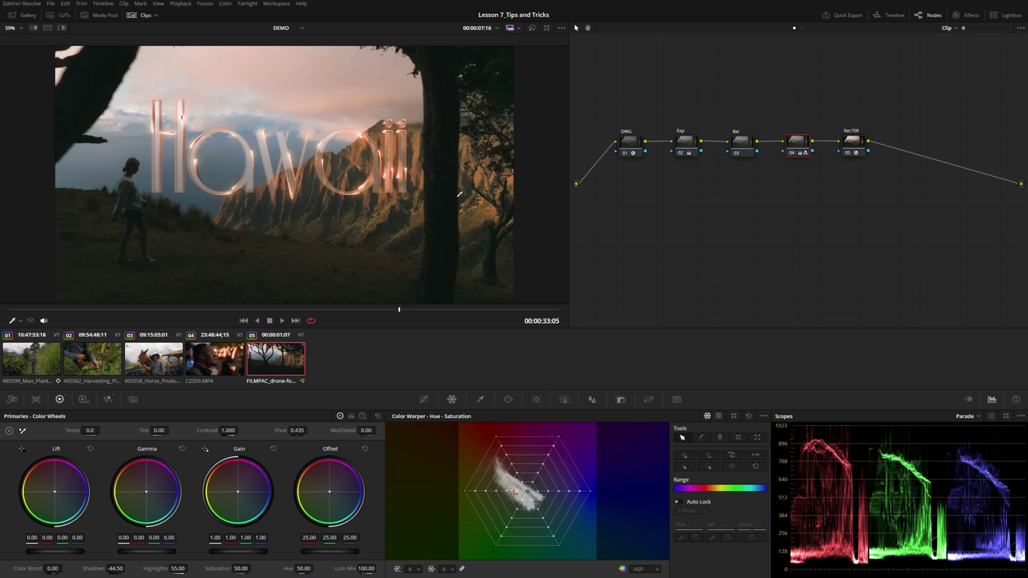
pyautogui.click(141, 15)
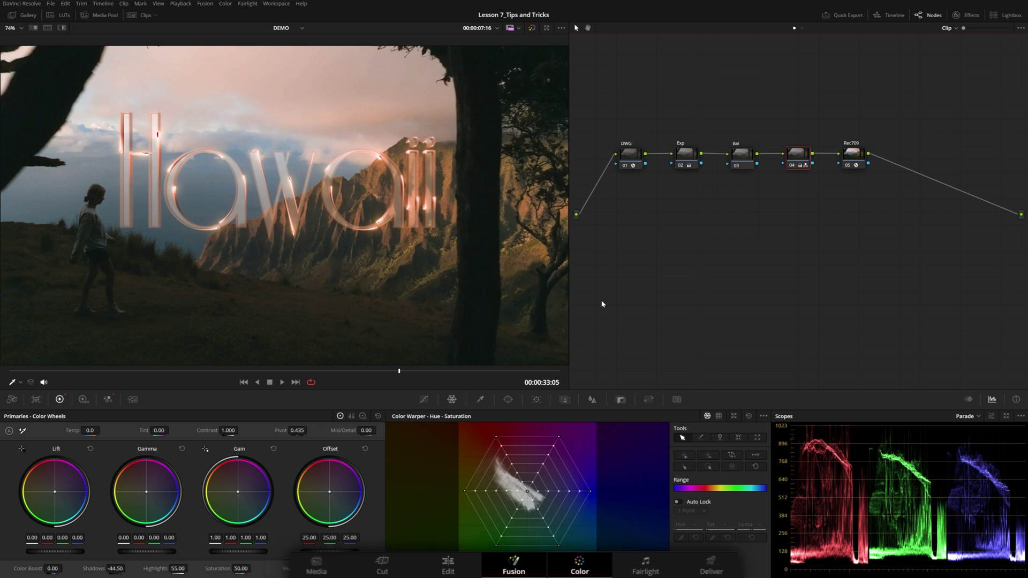
pyautogui.click(514, 565)
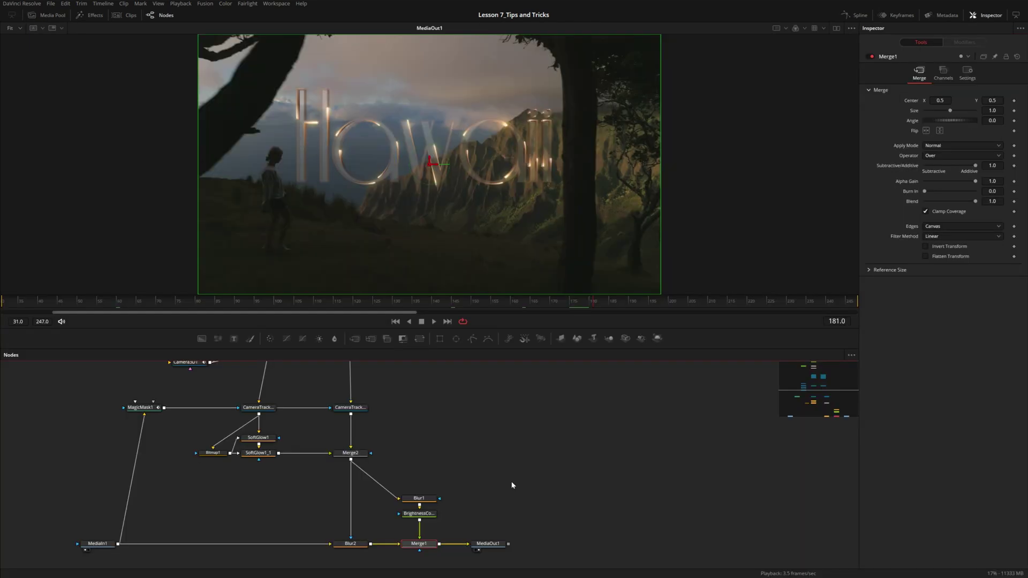
pyautogui.click(512, 485)
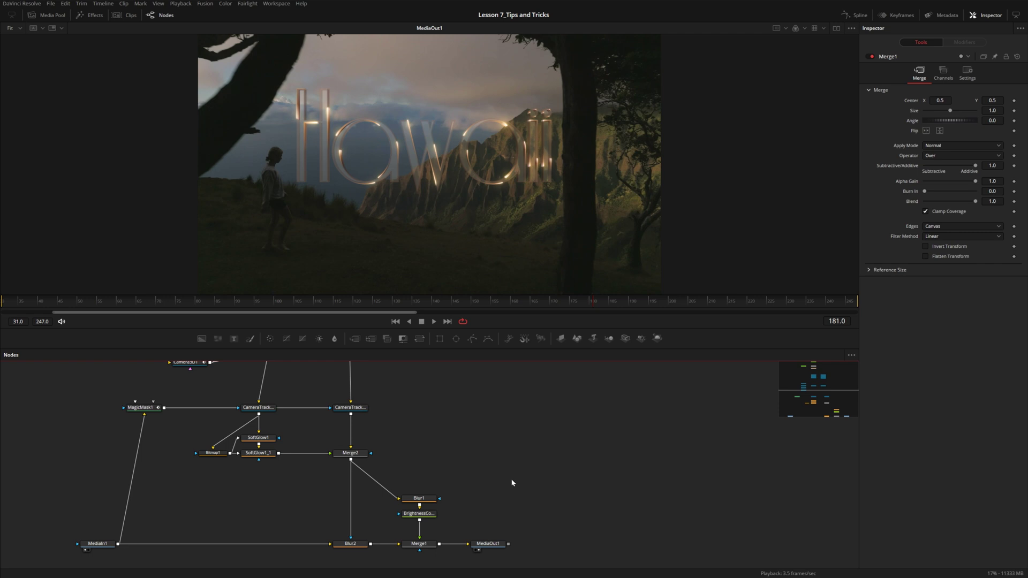
# Try deleting Merge1 to inspect the background from Blur2 close up at frame 203, and undo the deletion.
pyautogui.click(428, 544)
pyautogui.press('Delete')
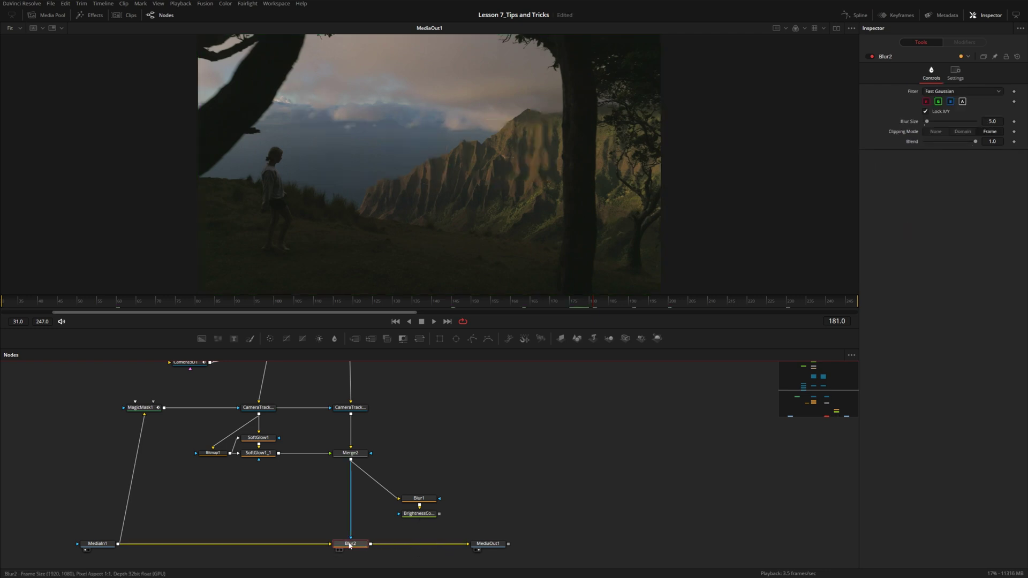
pyautogui.click(681, 301)
pyautogui.scroll(3, 545, 164)
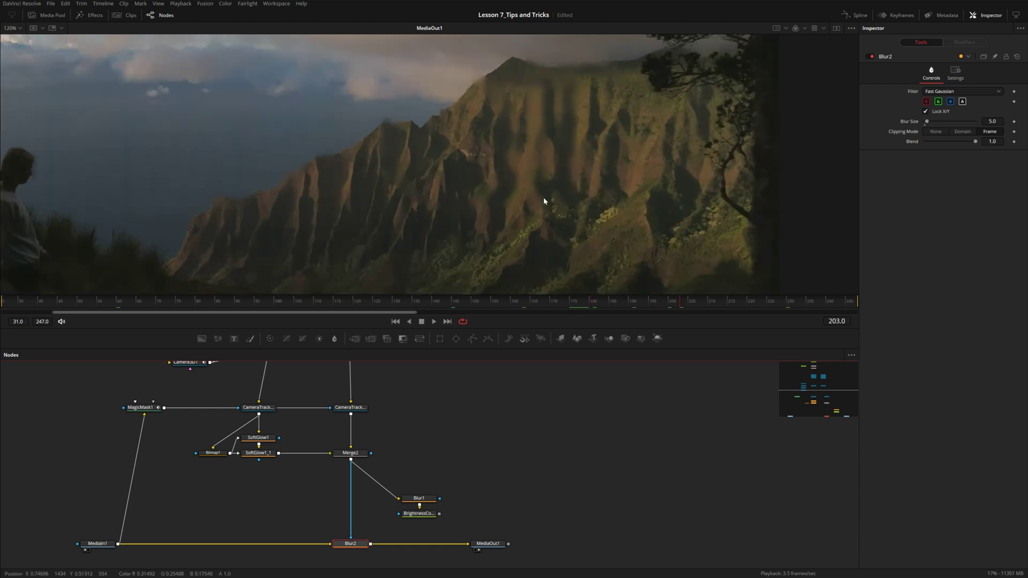
pyautogui.hotkey('ctrl', 'z')
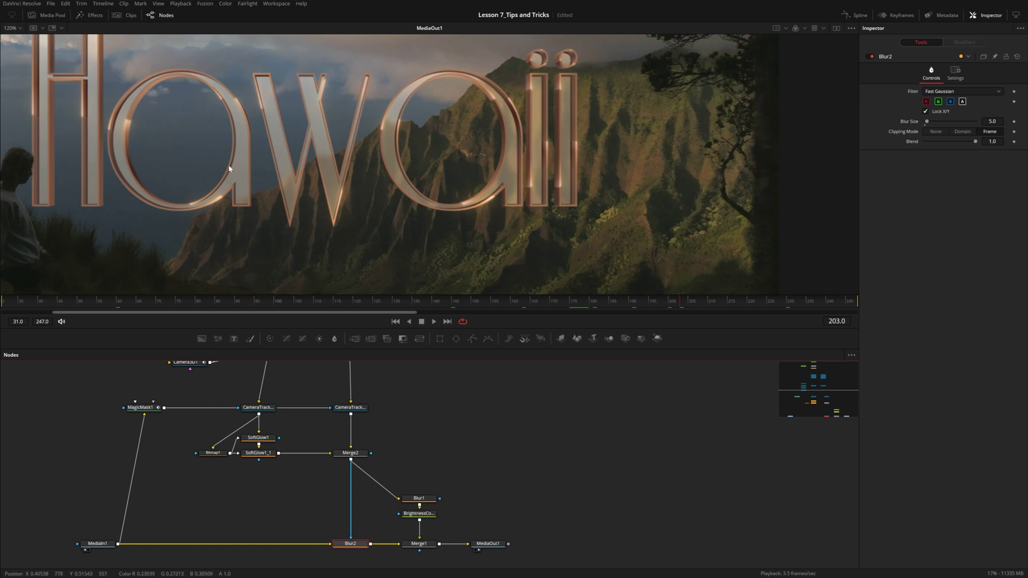
# Delete the Merge1 node that combines the title with the background, and fit the image in the viewer.
pyautogui.click(421, 543)
pyautogui.press('Delete')
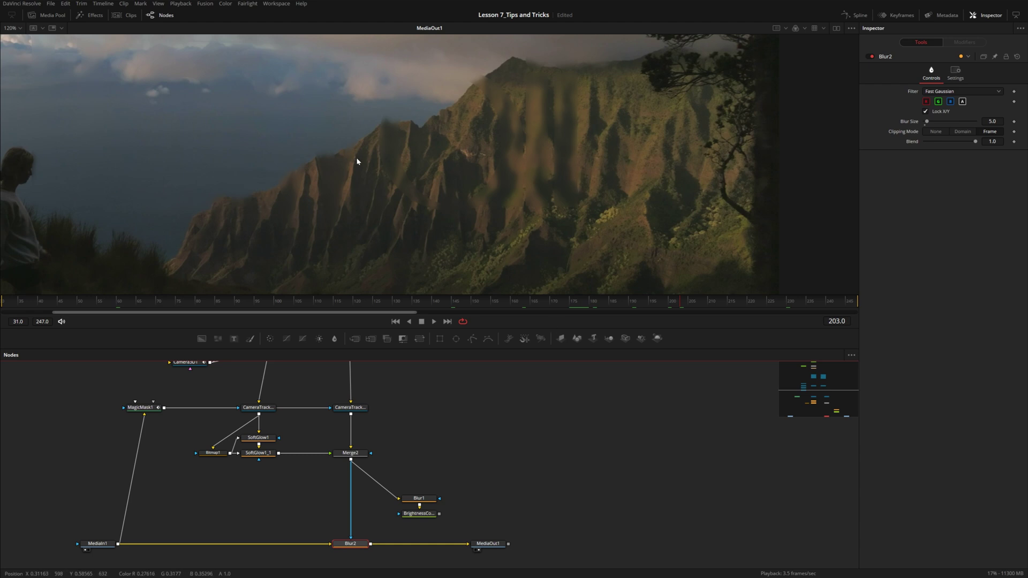
pyautogui.click(423, 173)
pyautogui.hotkey('ctrl', 'f')
# Add a second Media Out node after the title branch's BrightnessContrast node, align it above MediaOut1, and show it in the viewer.
pyautogui.click(499, 517)
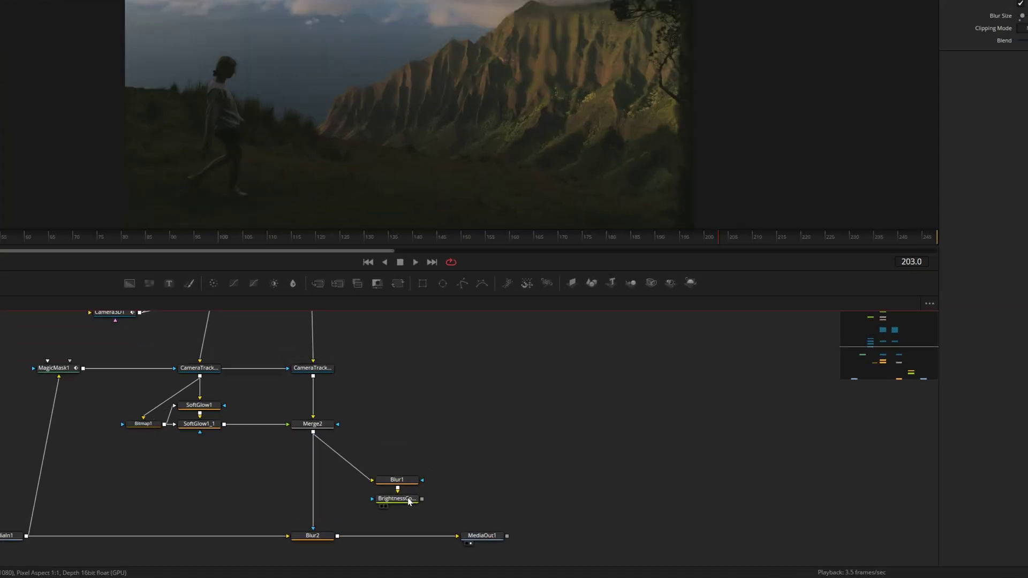
pyautogui.hotkey('shift', 'space')
pyautogui.write('out')
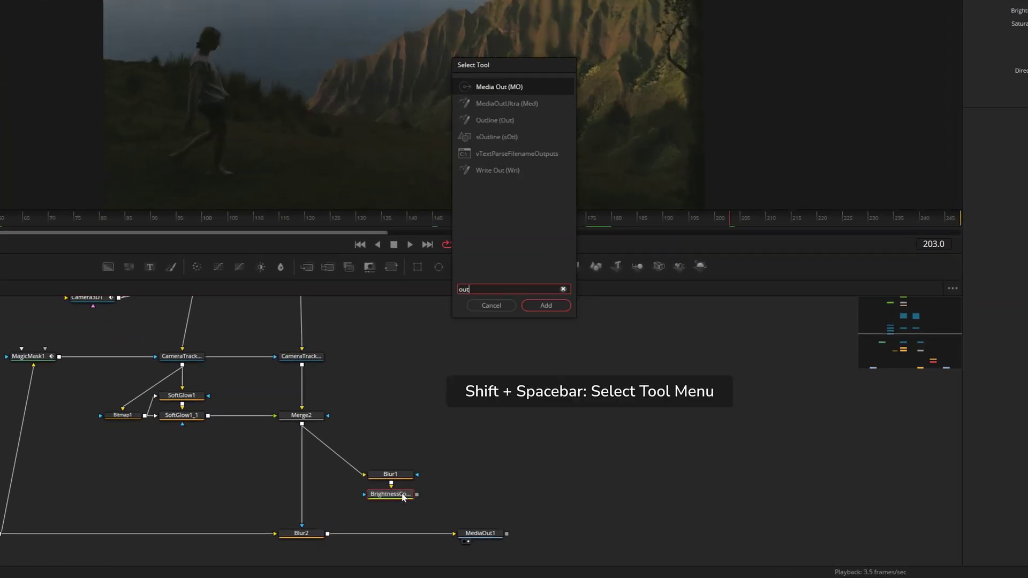
pyautogui.press('Return')
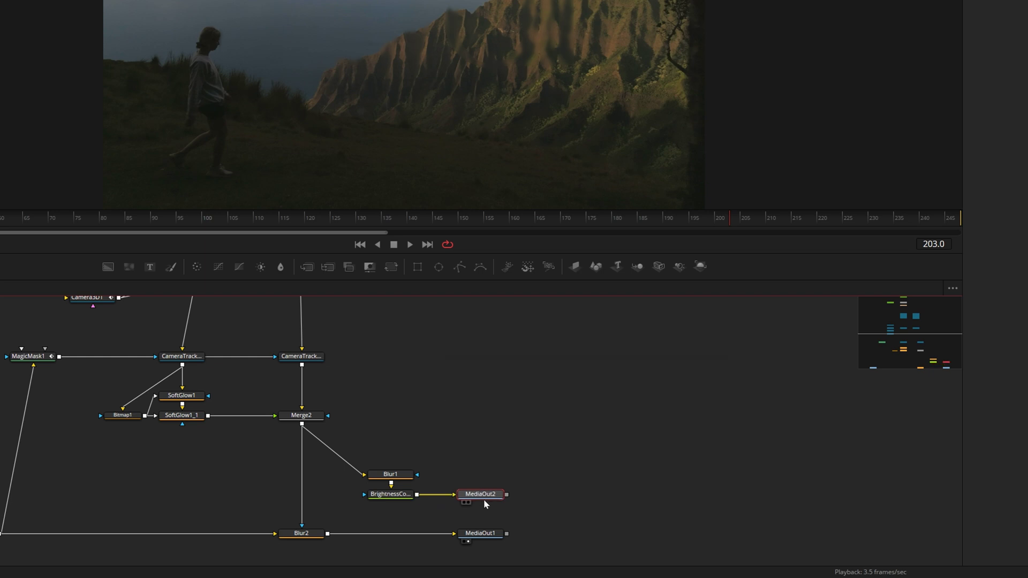
pyautogui.moveTo(520, 498); pyautogui.dragTo(490, 499)
pyautogui.press('2')
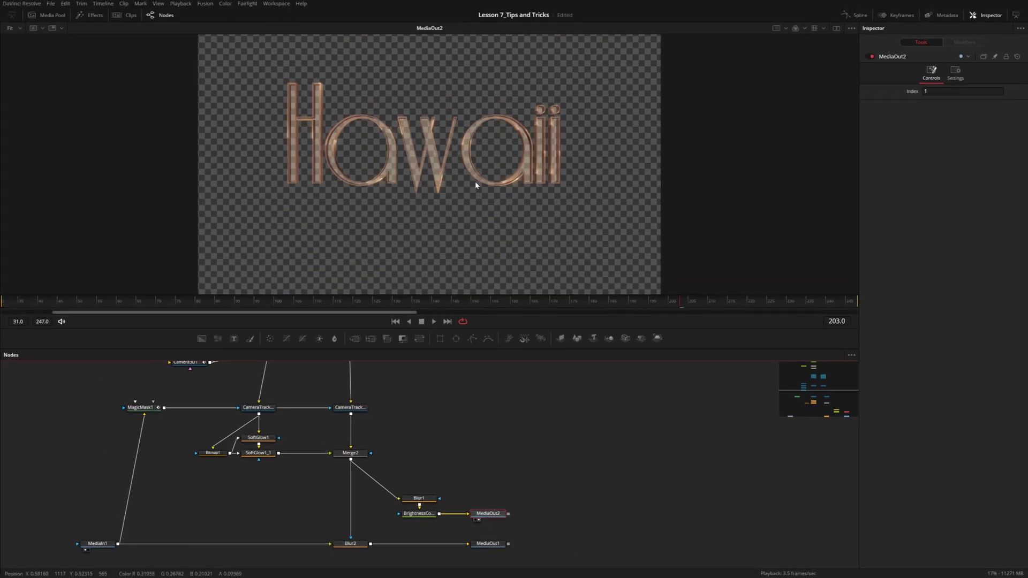
# Scrub the isolated title output to frame 224, back to frame 93 and forward to frame 135.
pyautogui.moveTo(698, 305); pyautogui.dragTo(767, 305)
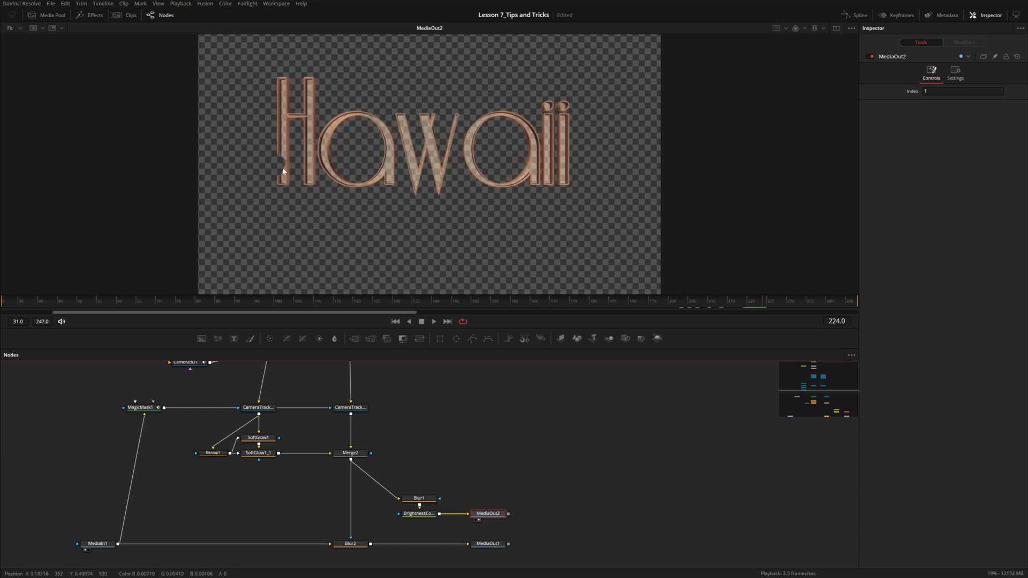
pyautogui.click(249, 304)
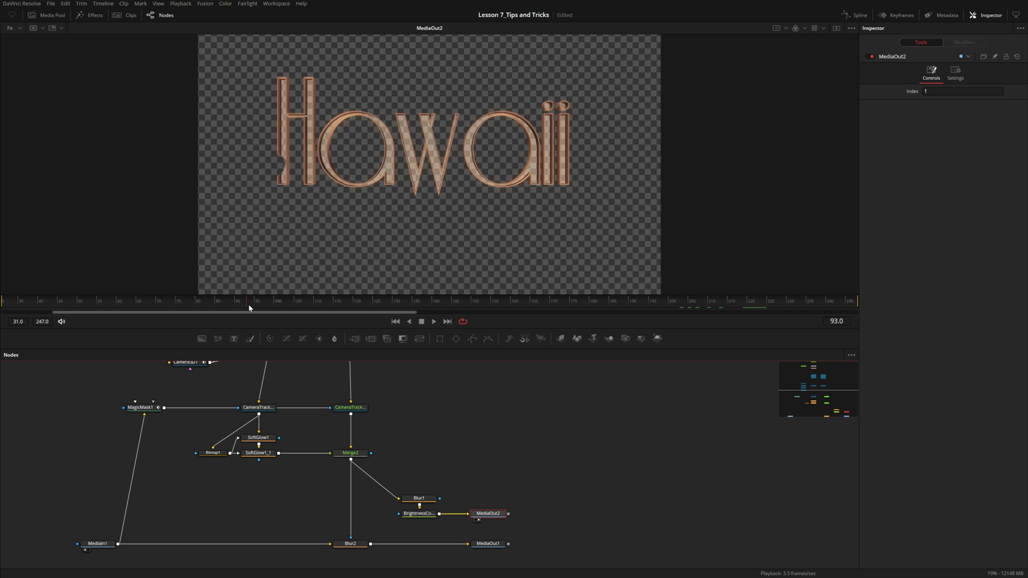
pyautogui.moveTo(290, 303); pyautogui.dragTo(413, 303)
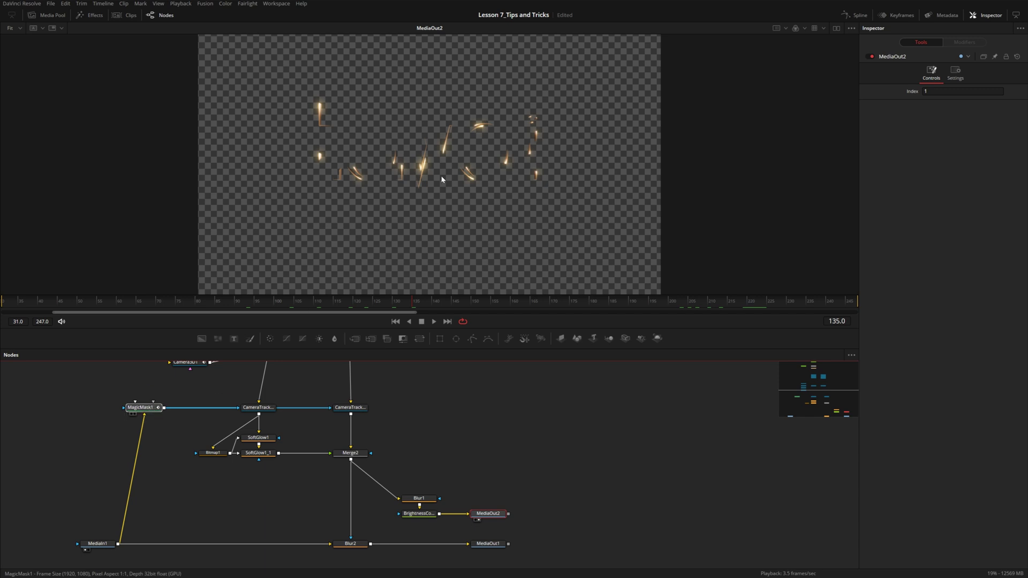
# View the two CameraTracker renderer outputs in turn, and return the viewer to MediaOut2.
pyautogui.moveTo(441, 179); pyautogui.dragTo(418, 172)
pyautogui.moveTo(258, 407); pyautogui.dragTo(310, 161)
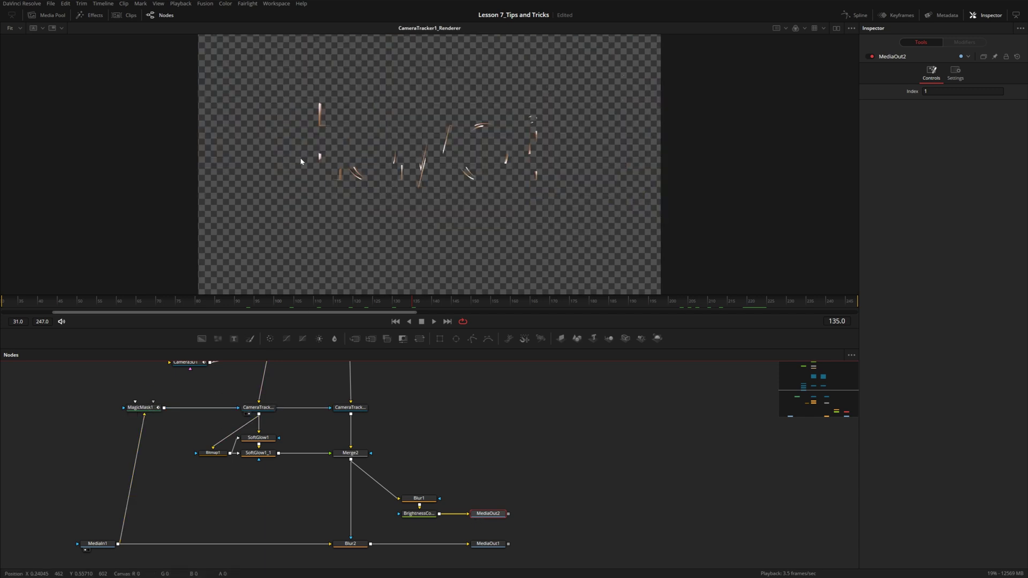
pyautogui.moveTo(350, 408); pyautogui.dragTo(408, 155)
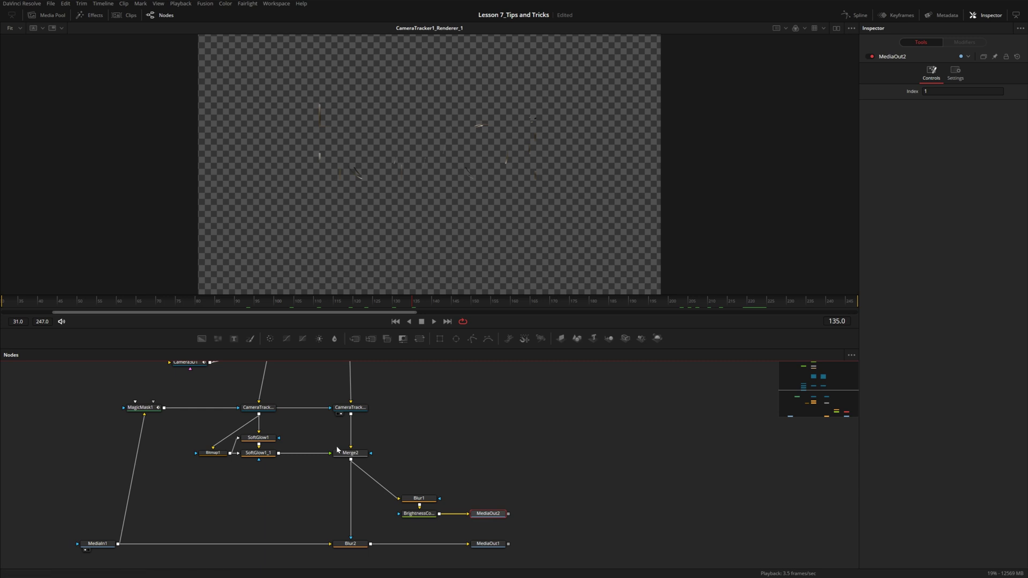
pyautogui.moveTo(474, 516); pyautogui.dragTo(460, 173)
pyautogui.moveTo(472, 470); pyautogui.dragTo(525, 549)
# Compare the index settings of MediaOut1 and MediaOut2, and show MediaOut1 in the viewer.
pyautogui.click(513, 509)
pyautogui.click(488, 544)
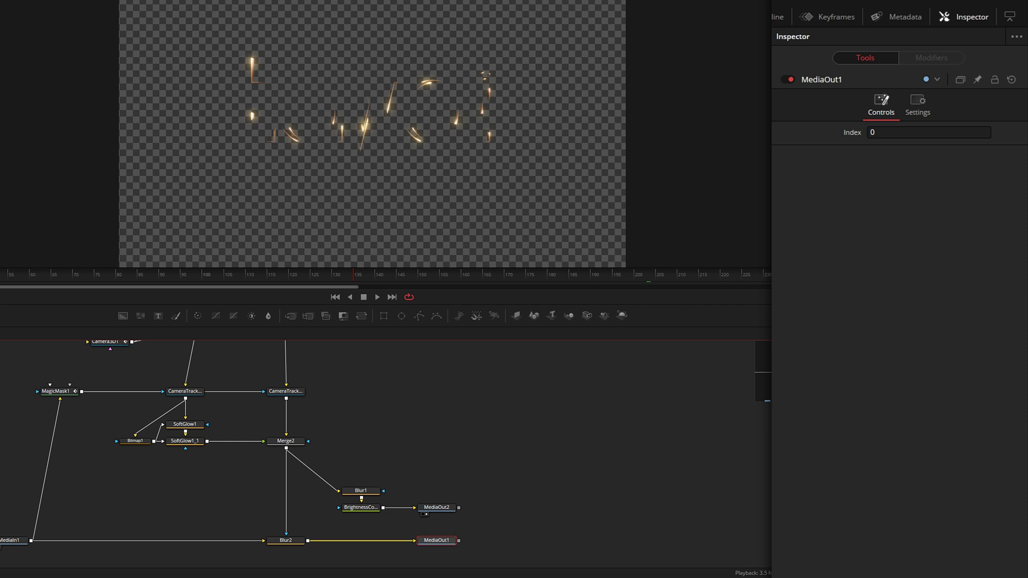
pyautogui.click(436, 512)
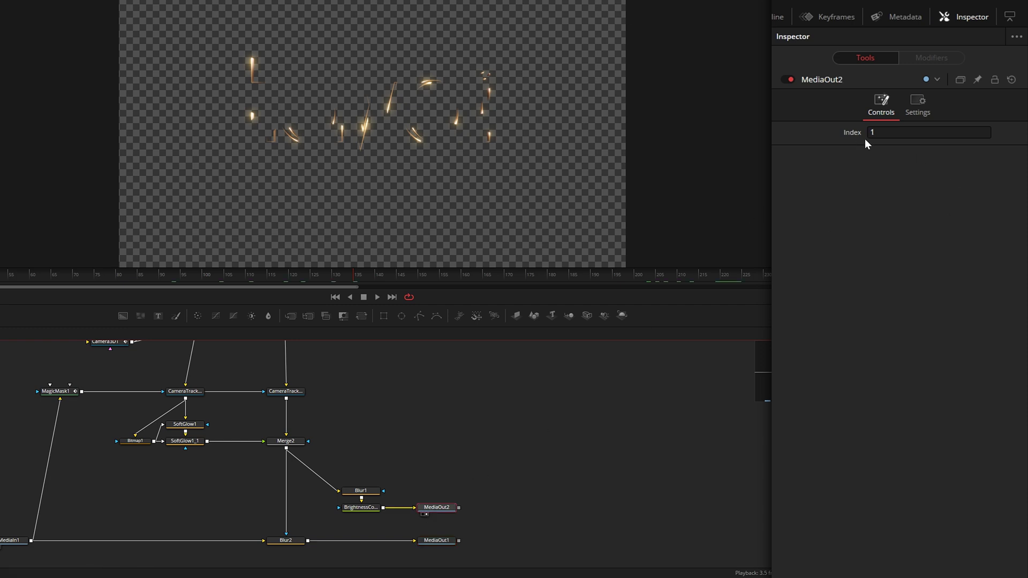
pyautogui.press('1')
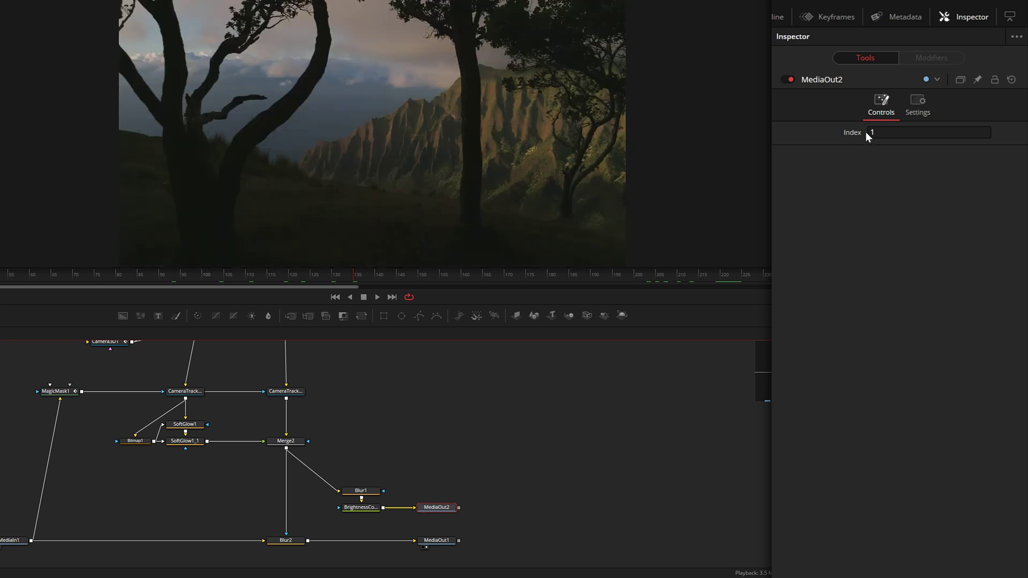
# On the Color page, go to a later frame of the Hawaii shot and add a second source input to the clip's node graph.
pyautogui.hotkey('shift', '6')
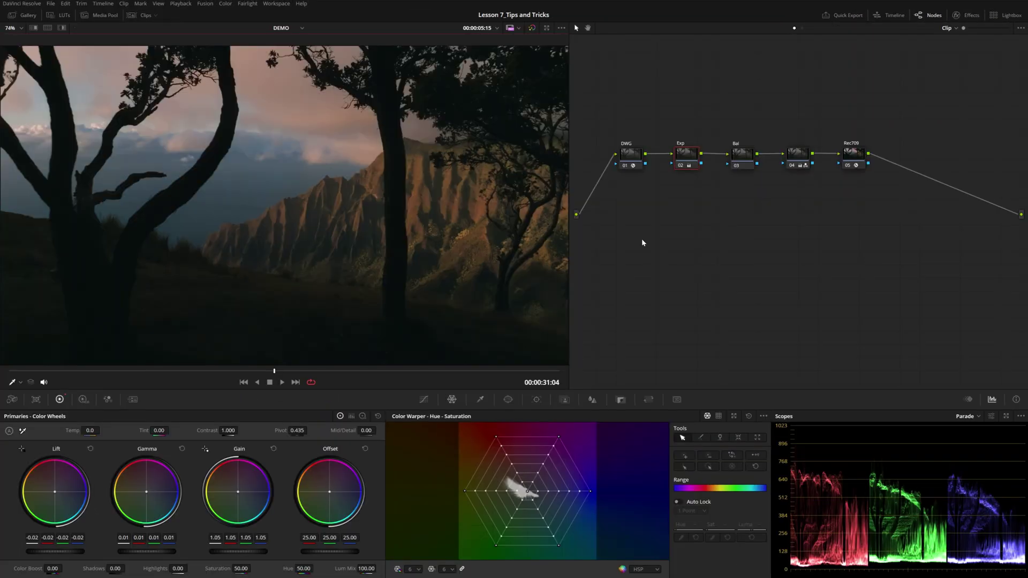
pyautogui.click(576, 215)
pyautogui.click(486, 371)
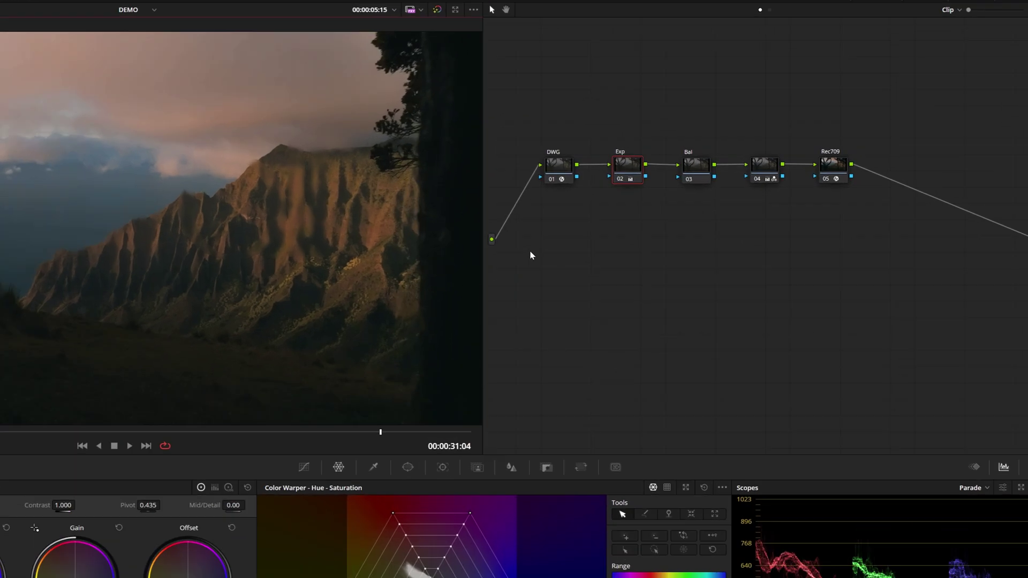
pyautogui.rightClick(607, 231)
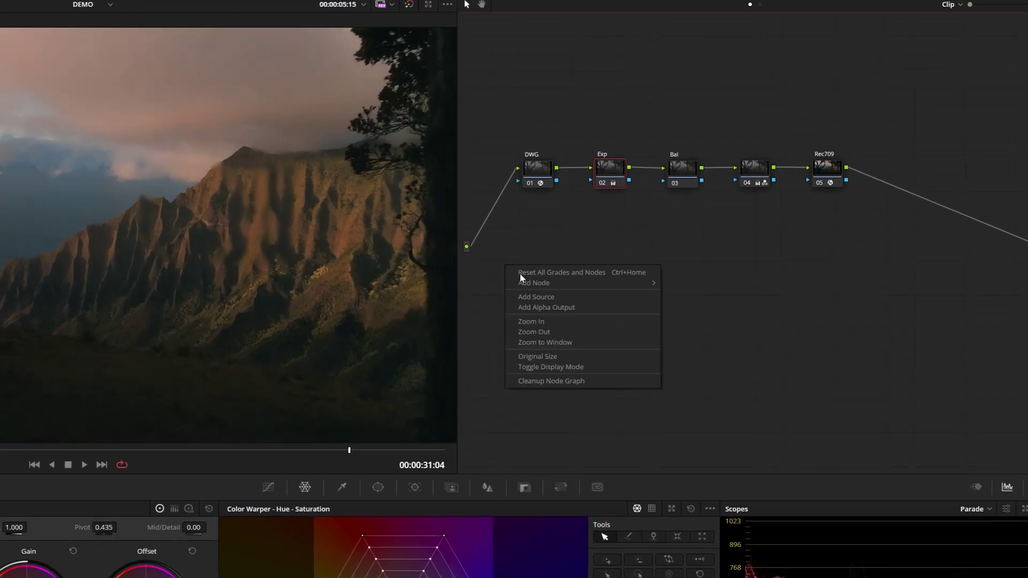
pyautogui.click(543, 297)
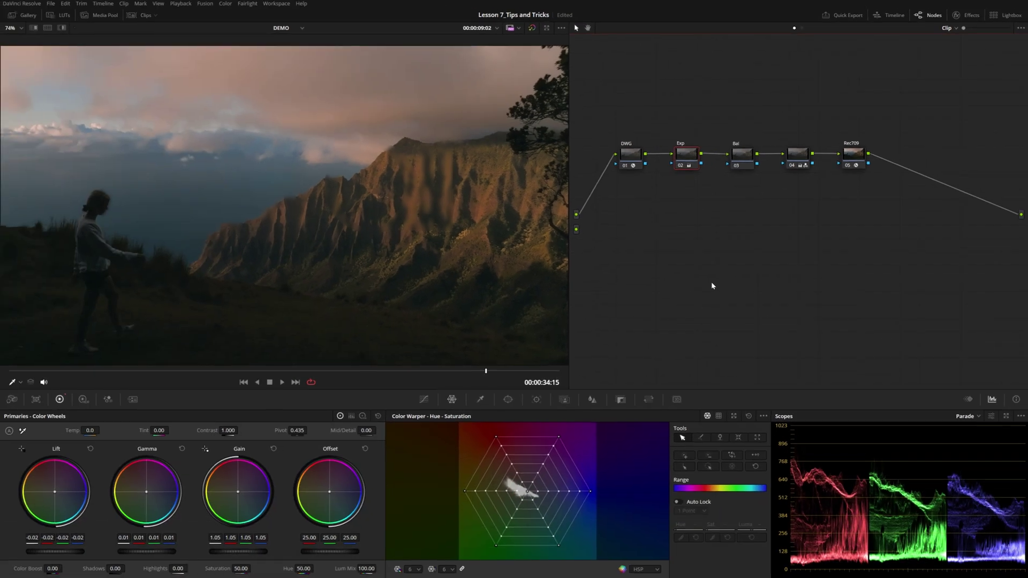
# Add a layer node alongside the Rec709 node and move the new node 06 below the main grading chain.
pyautogui.click(857, 146)
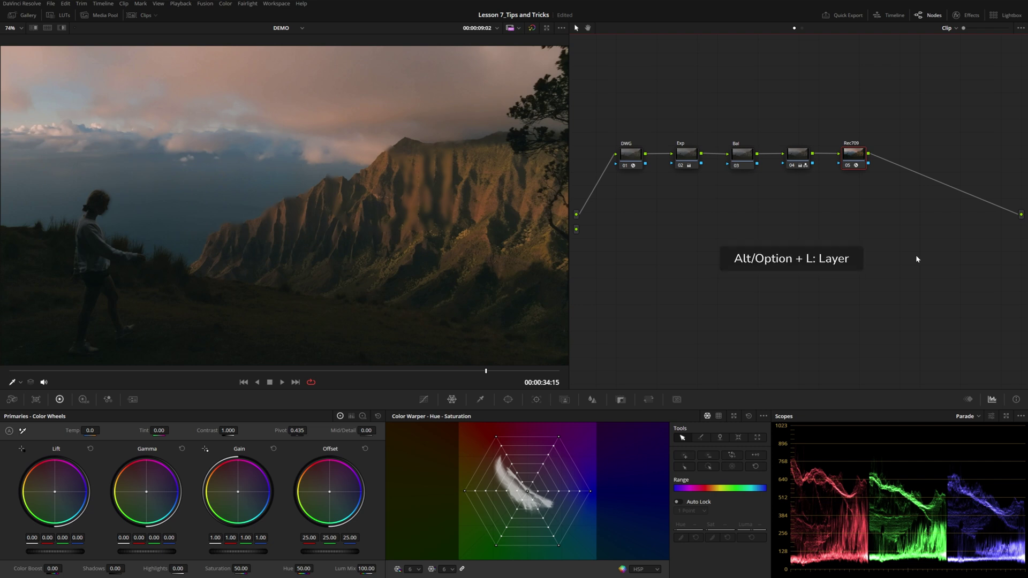
pyautogui.hotkey('alt', 'l')
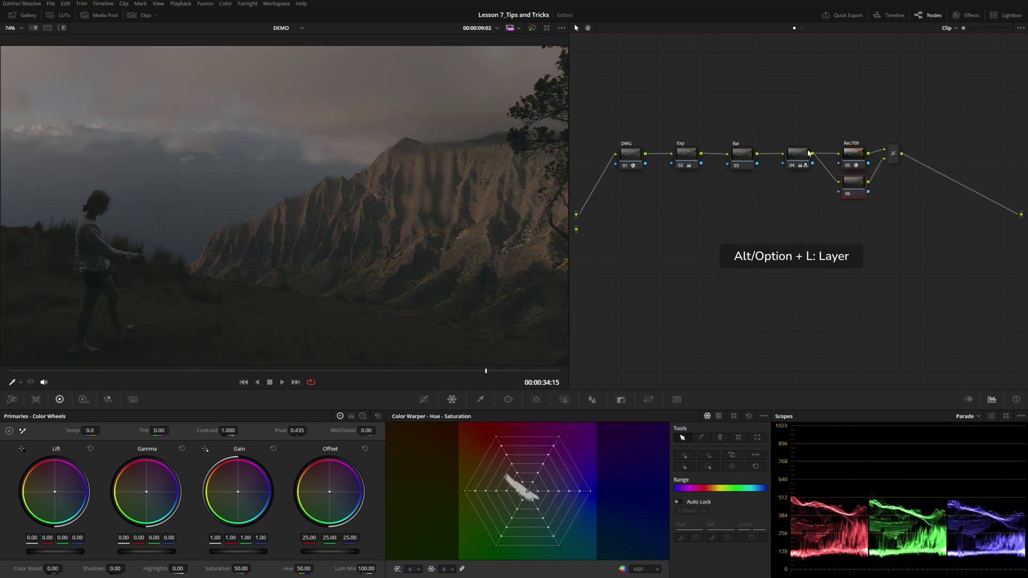
pyautogui.moveTo(853, 183); pyautogui.dragTo(744, 251)
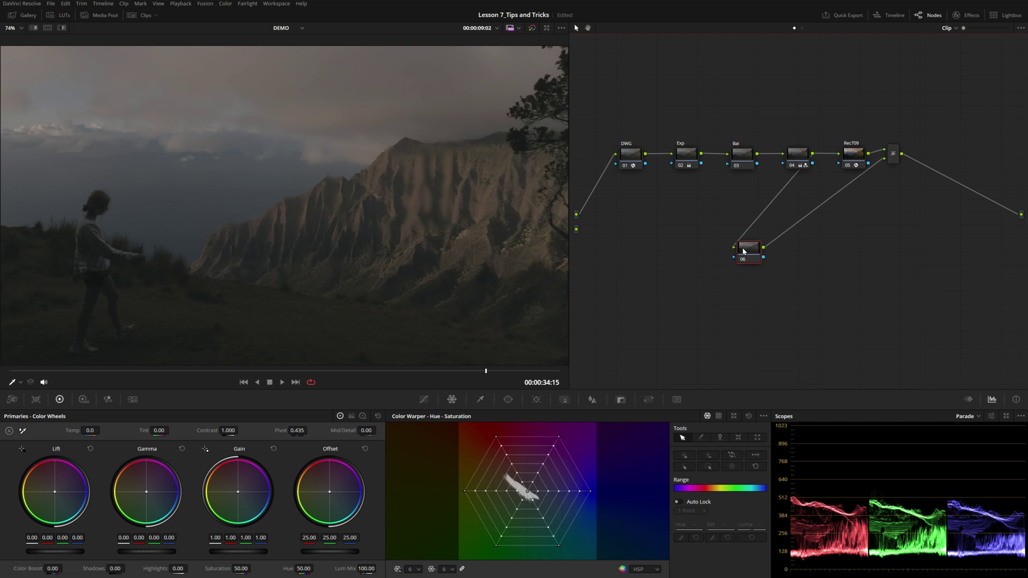
# Connect the second source to both the image and key inputs of node 06, and lower the layer mixer slightly.
pyautogui.moveTo(576, 229); pyautogui.dragTo(739, 268)
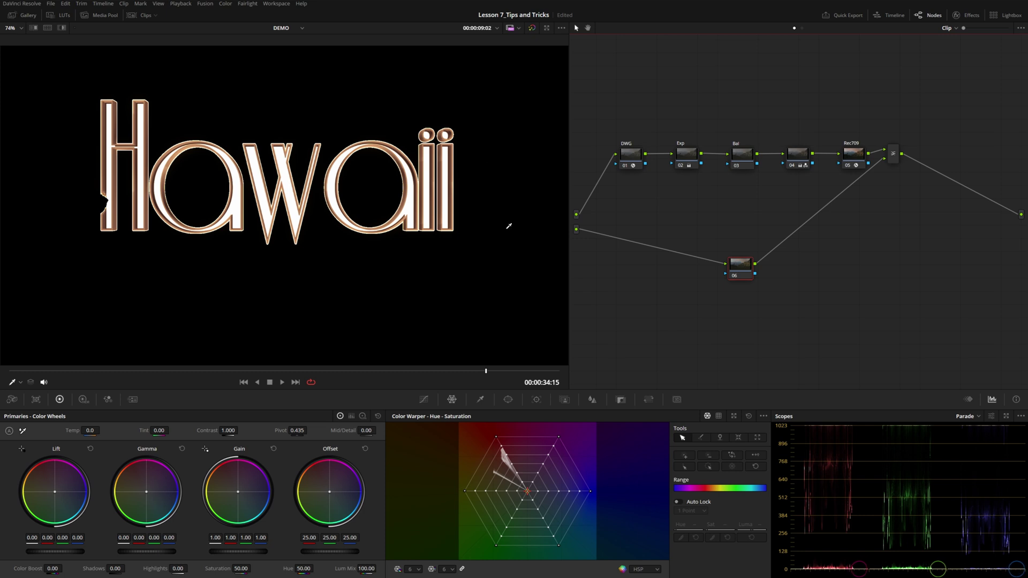
pyautogui.moveTo(578, 231); pyautogui.dragTo(725, 274)
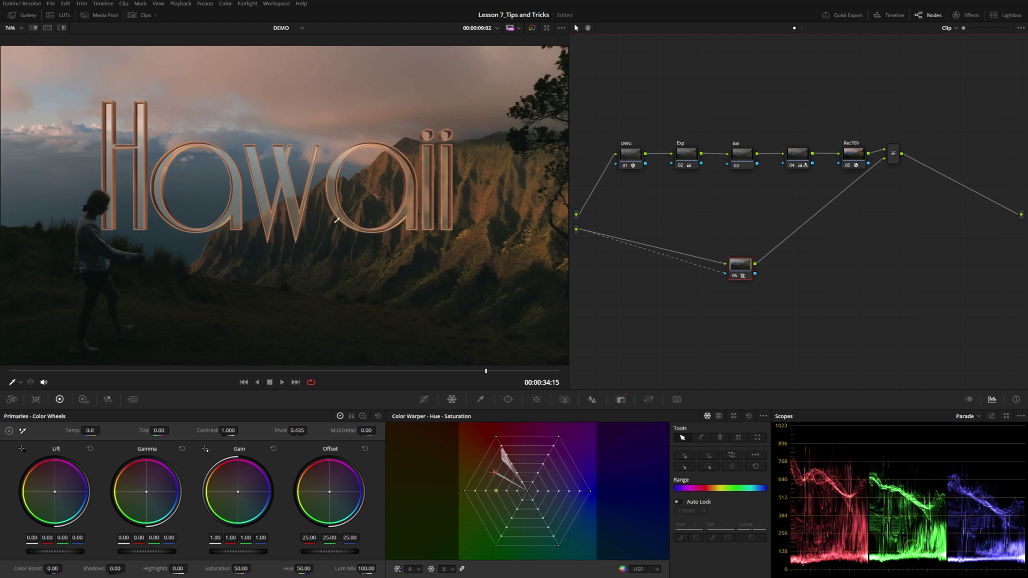
pyautogui.moveTo(619, 99); pyautogui.dragTo(899, 171)
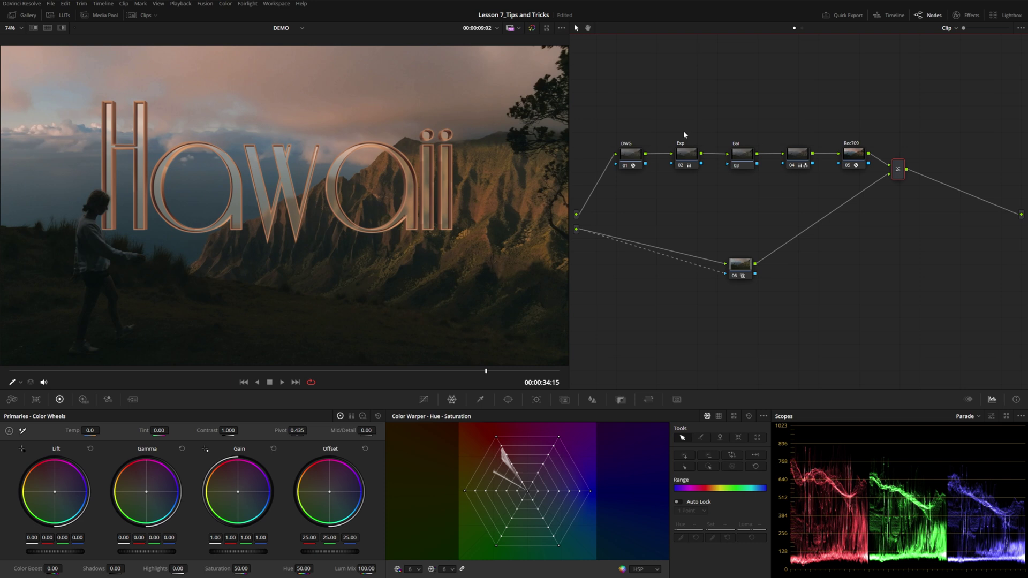
# Lower the gain on the Exp node to 0.55 to darken only the background footage.
pyautogui.click(685, 157)
pyautogui.moveTo(237, 551); pyautogui.dragTo(206, 551)
pyautogui.moveTo(238, 551); pyautogui.dragTo(214, 551)
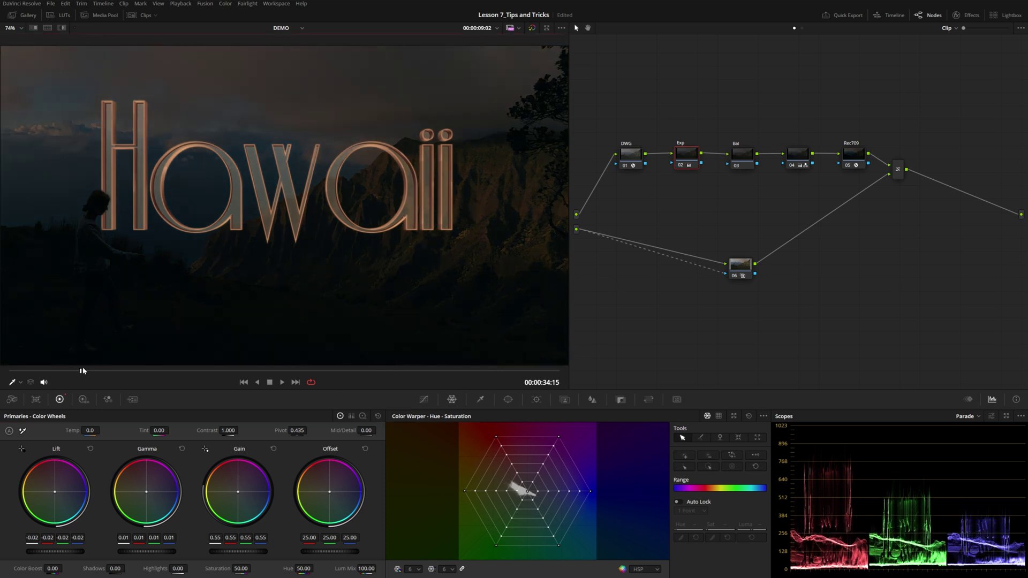
# Scrub the clip to 00:00:29:03 and raise the gain on the Exp node to 1.23.
pyautogui.click(109, 370)
pyautogui.moveTo(121, 371); pyautogui.dragTo(149, 371)
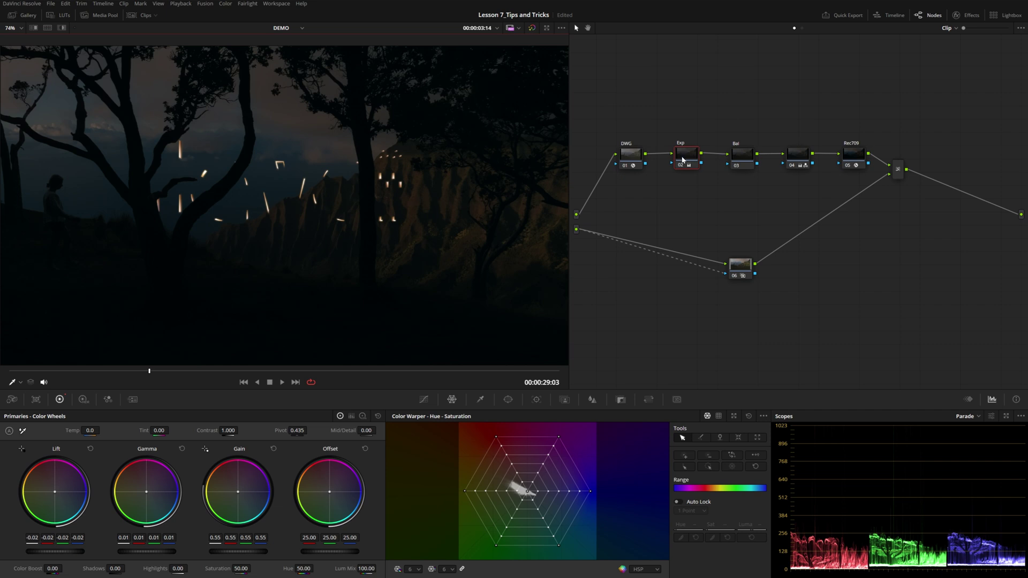
pyautogui.moveTo(238, 551); pyautogui.dragTo(268, 551)
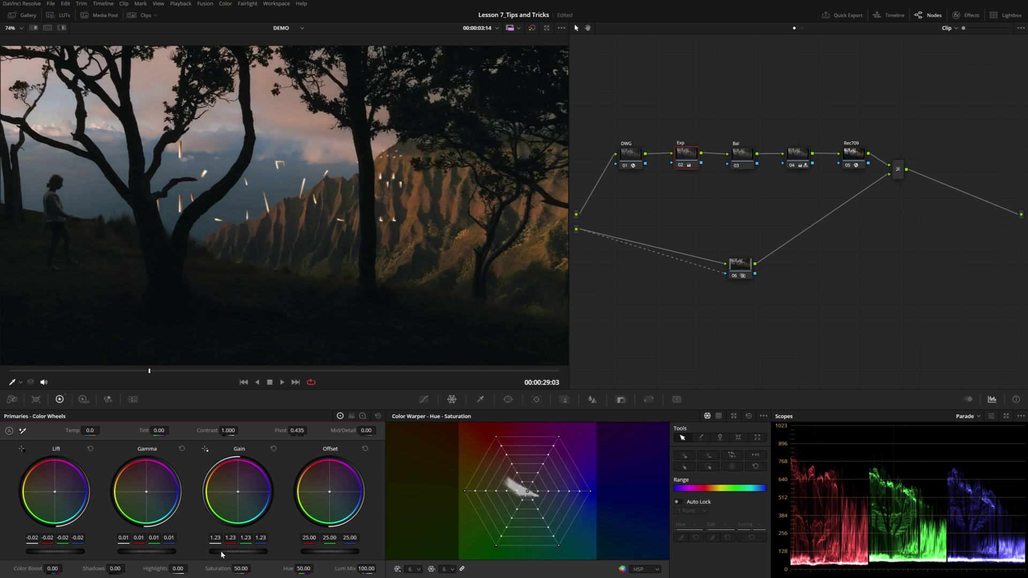
pyautogui.hotkey('ctrl', 'z')
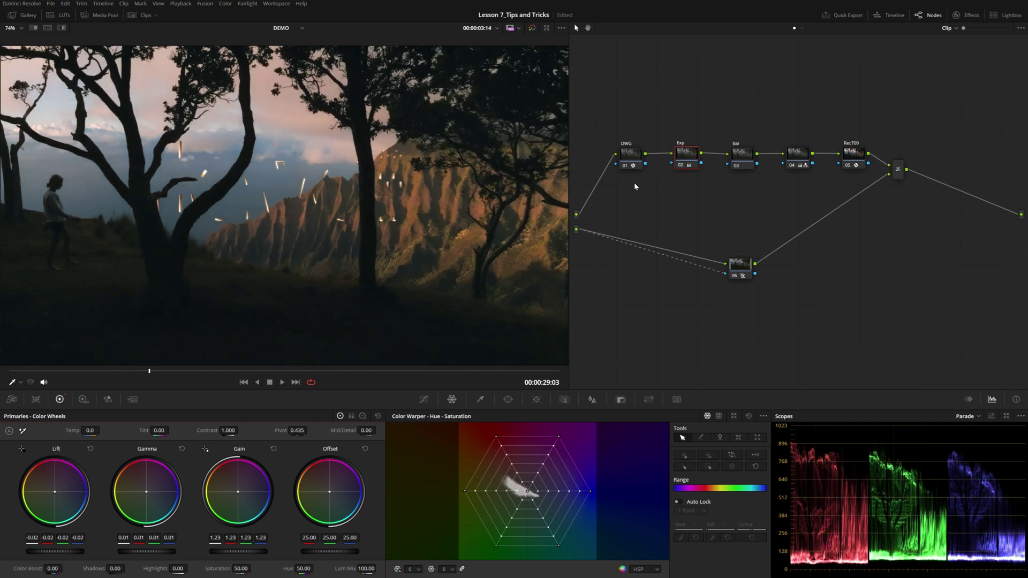
# Try pushing the Bal node's offset strongly toward teal-blue, and reset the offset.
pyautogui.click(742, 157)
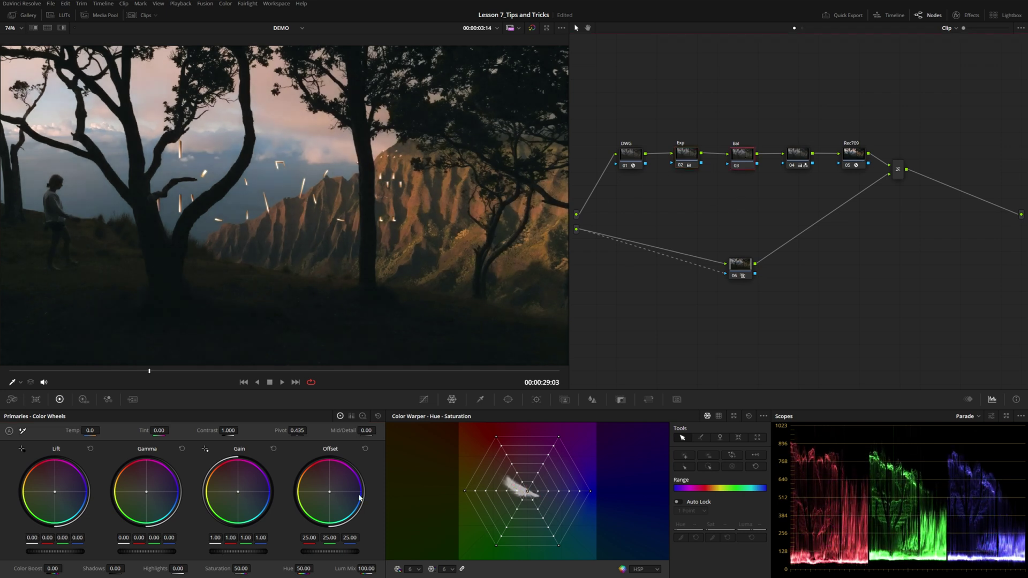
pyautogui.moveTo(329, 492); pyautogui.dragTo(322, 499)
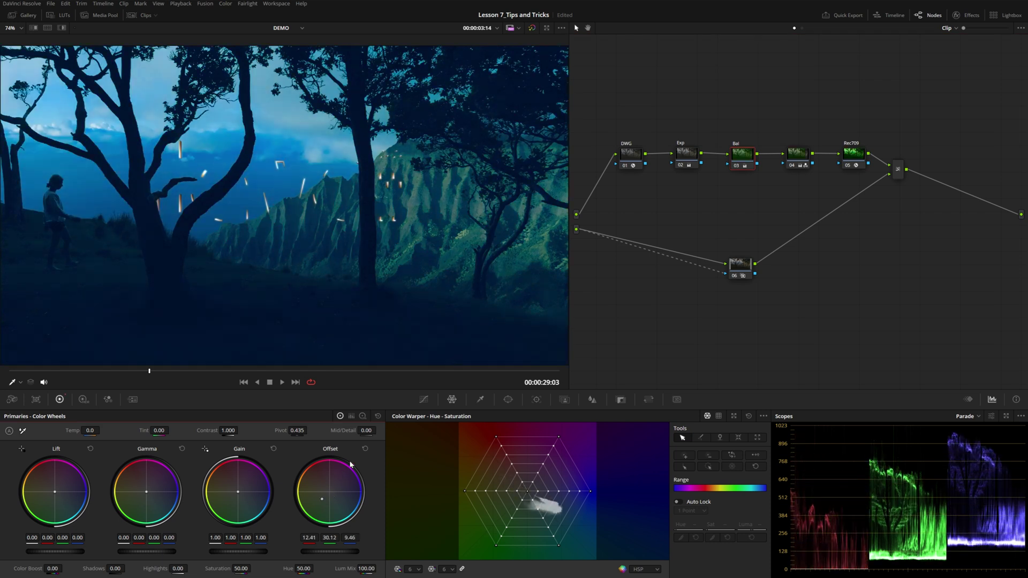
pyautogui.click(366, 448)
# At 00:00:34:00, try shifting the hue of title node 06 to 63.40, and reset the node's primaries.
pyautogui.click(741, 265)
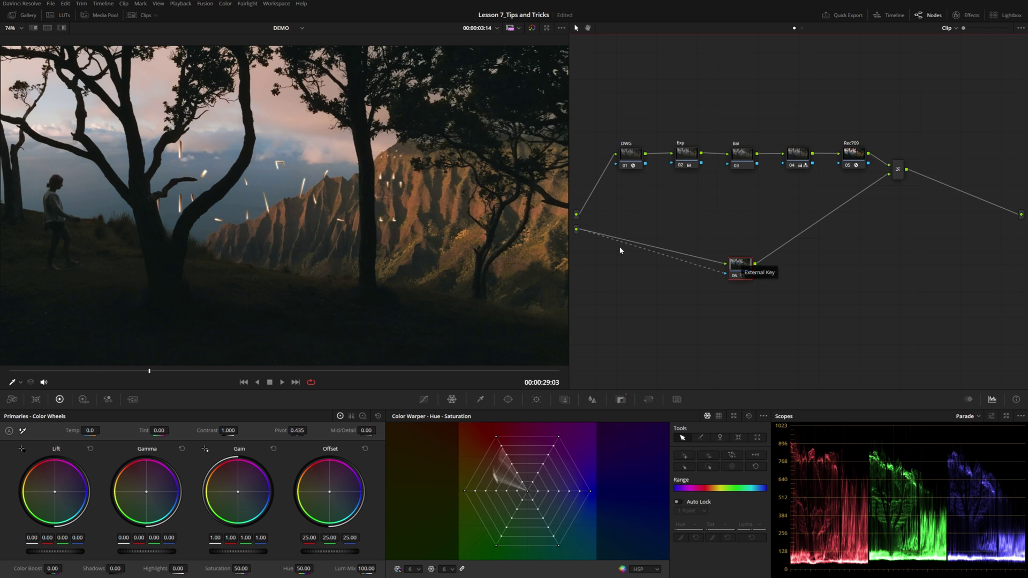
pyautogui.moveTo(328, 370); pyautogui.dragTo(447, 370)
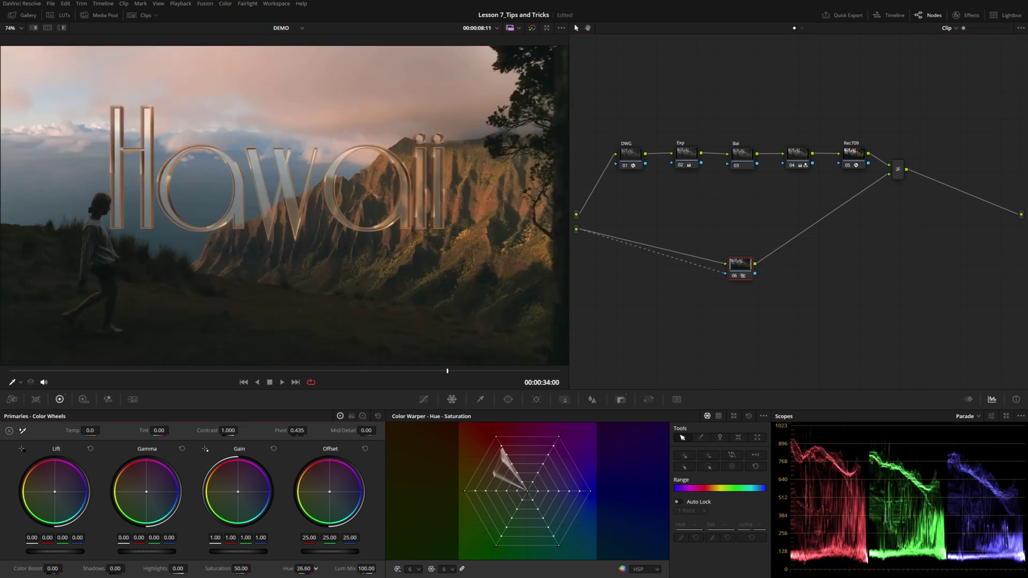
pyautogui.moveTo(303, 568); pyautogui.dragTo(314, 568)
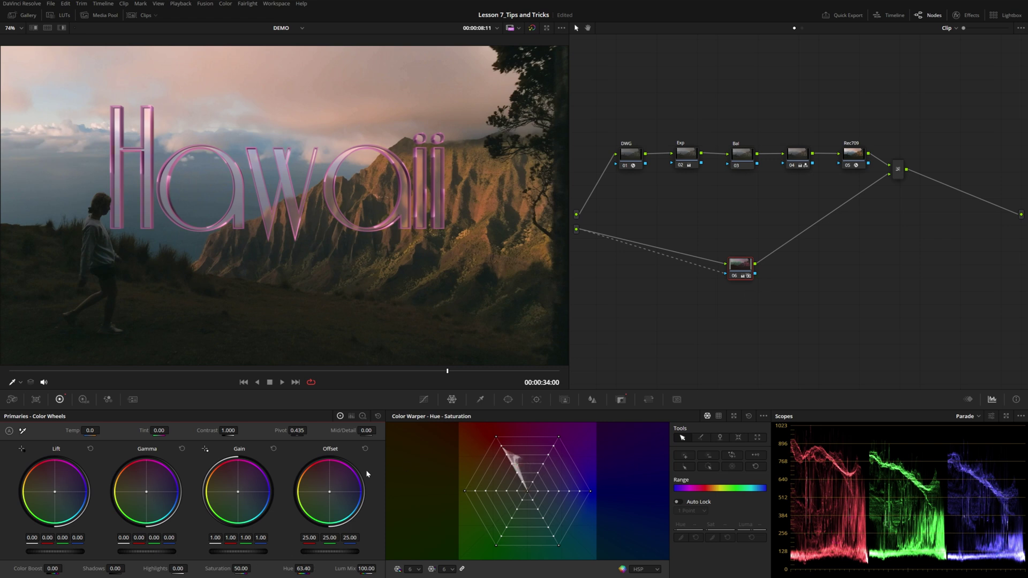
pyautogui.click(378, 417)
pyautogui.moveTo(608, 123); pyautogui.dragTo(845, 173)
pyautogui.click(378, 416)
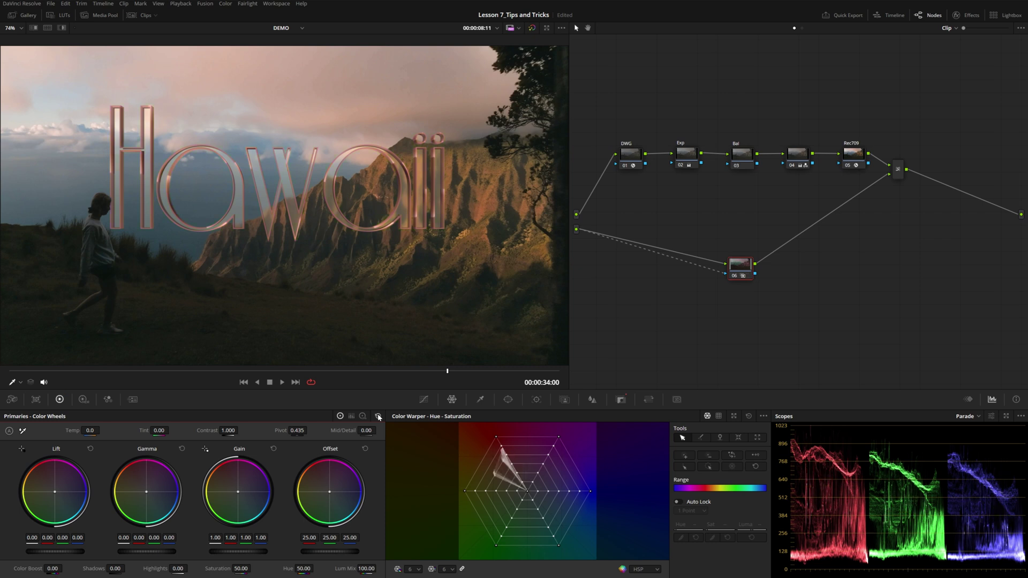
pyautogui.moveTo(608, 127); pyautogui.dragTo(882, 173)
pyautogui.moveTo(635, 220); pyautogui.dragTo(883, 307)
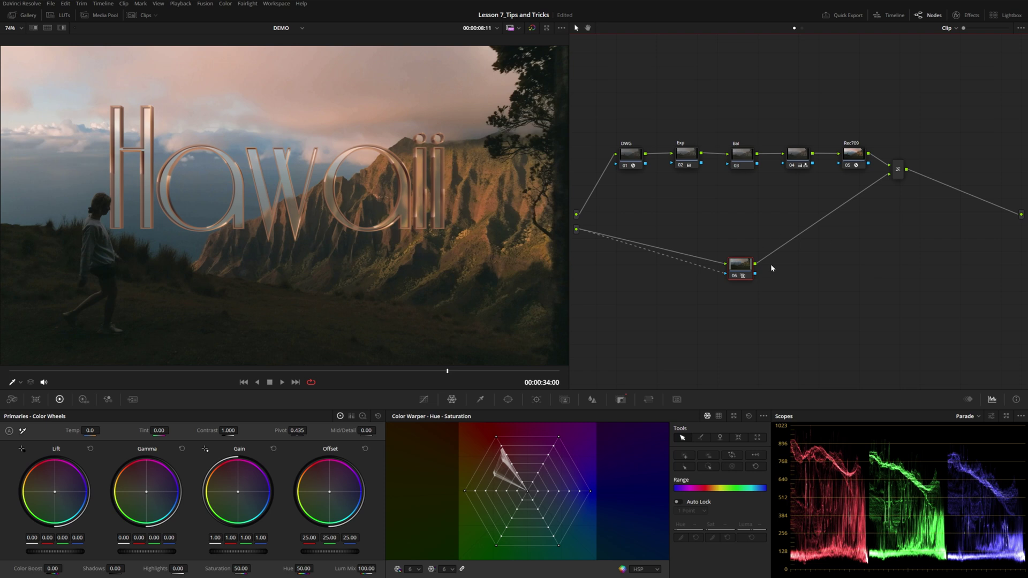
# Move the title node toward the source and append three serial nodes, linking each key output to the next node's key input.
pyautogui.moveTo(737, 270); pyautogui.dragTo(690, 277)
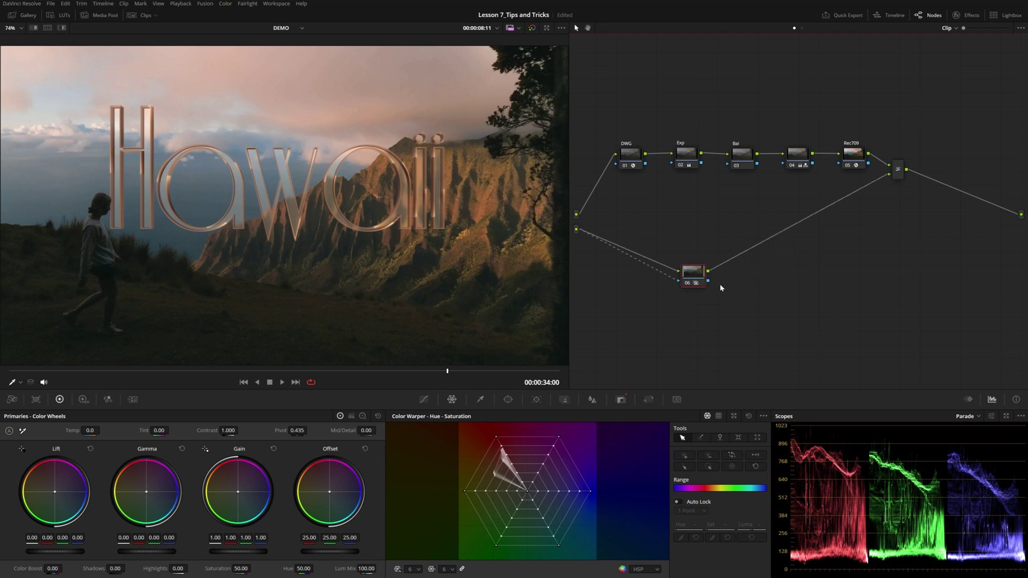
pyautogui.hotkey('alt', 's')
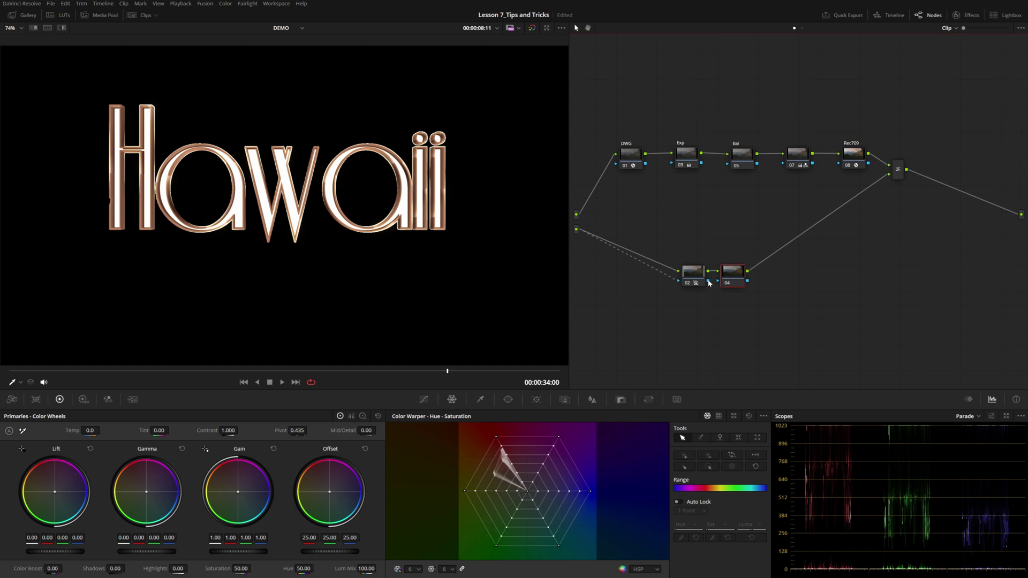
pyautogui.moveTo(708, 281); pyautogui.dragTo(719, 281)
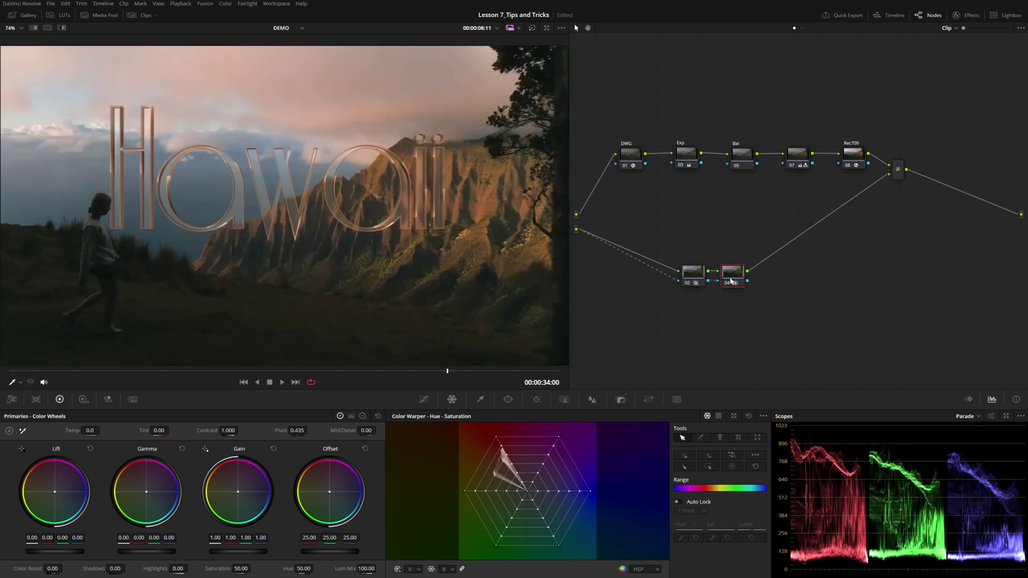
pyautogui.hotkey('alt', 's')
pyautogui.hotkey('alt', 's')
pyautogui.moveTo(747, 281); pyautogui.dragTo(796, 281)
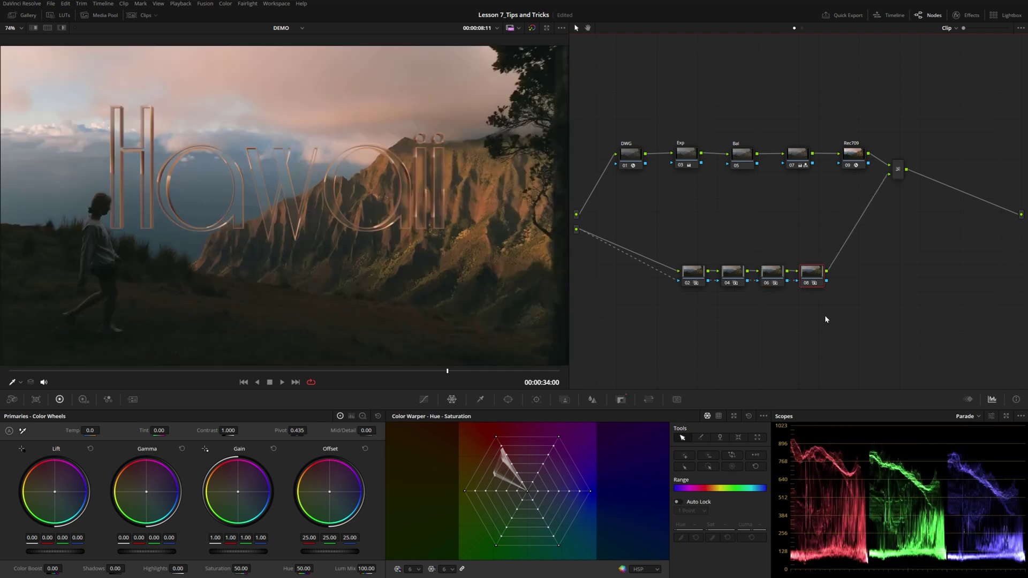